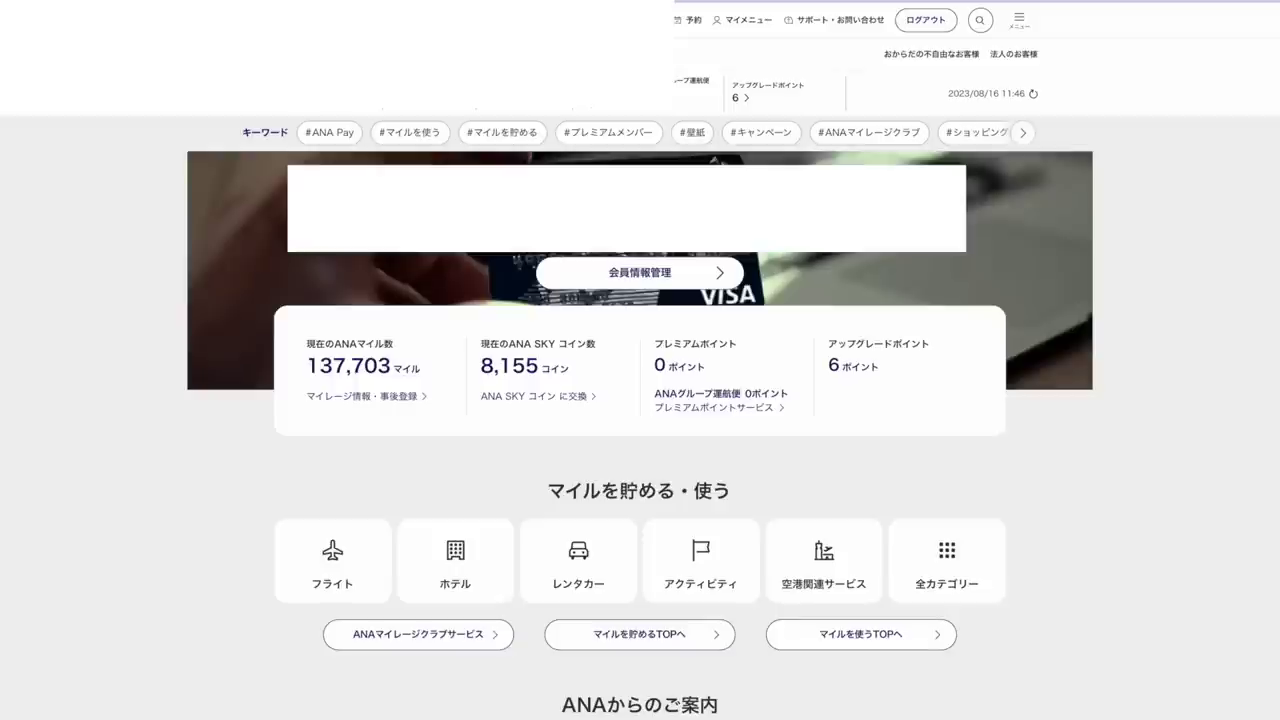
Step: Open the member information registration page and review the payment credit card and refund bank account sections
click(756, 30)
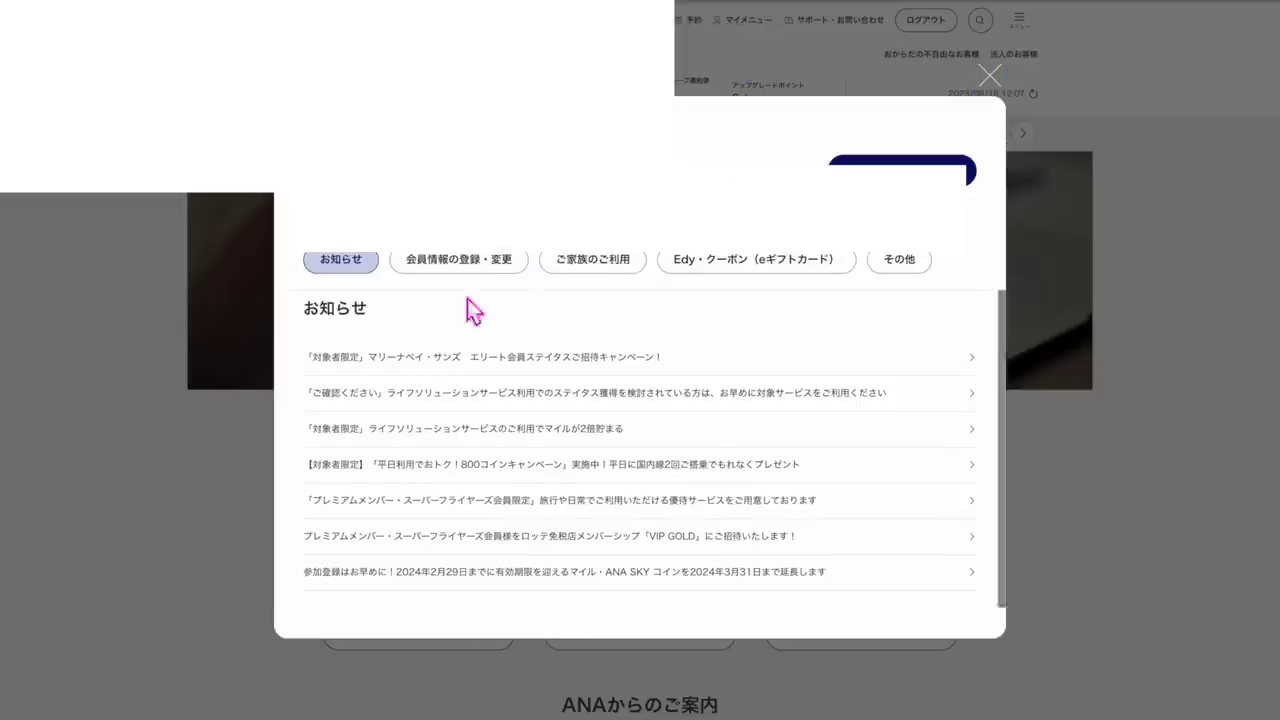
click(488, 262)
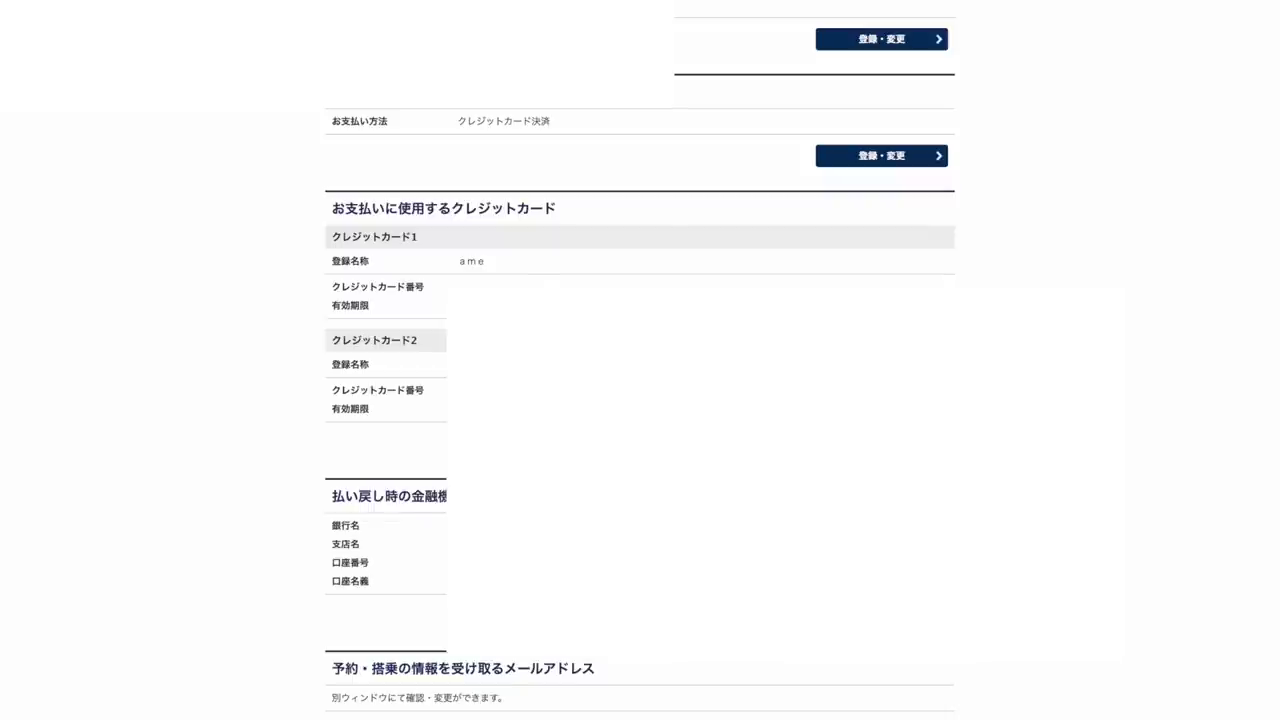
drag(324, 134, 551, 135)
mouse_move(432, 444)
mouse_down()
mouse_move(320, 423)
mouse_move(357, 211)
mouse_move(603, 266)
mouse_move(608, 278)
mouse_up()
drag(446, 455, 418, 446)
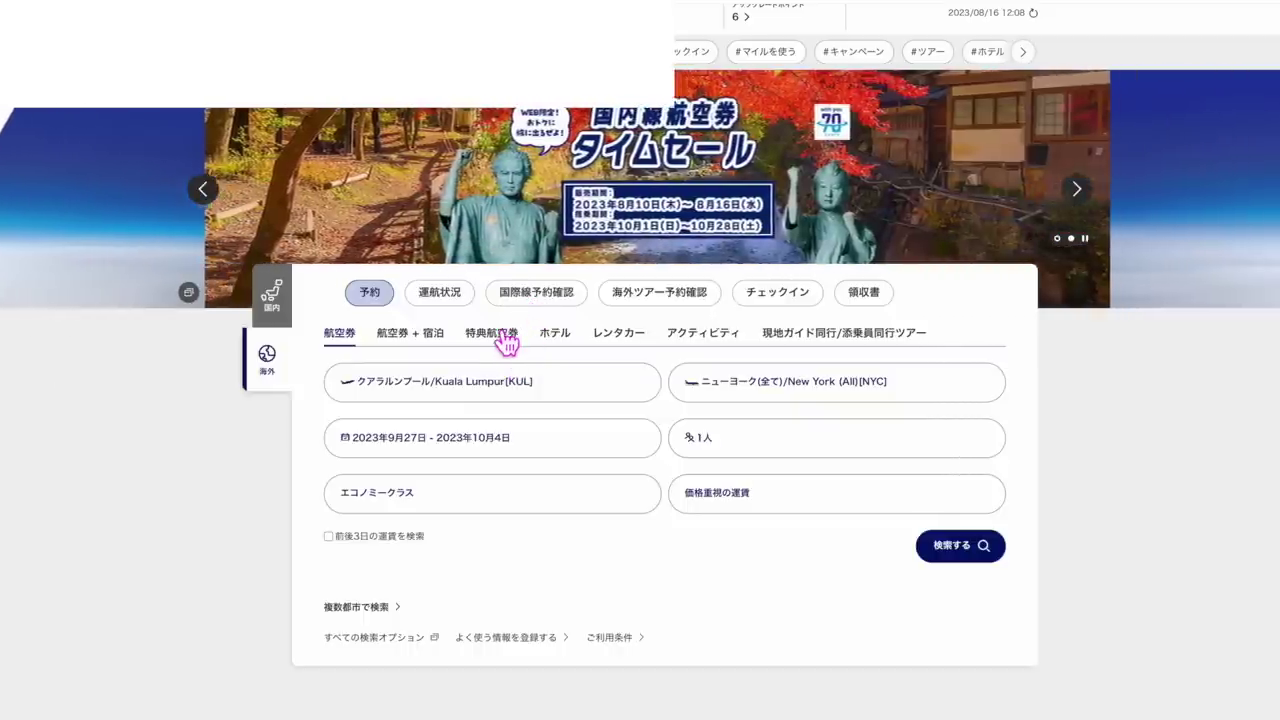
Step: Open the international award flight search and fill in Tokyo (Narita) to Honolulu from the search history
click(505, 337)
click(543, 372)
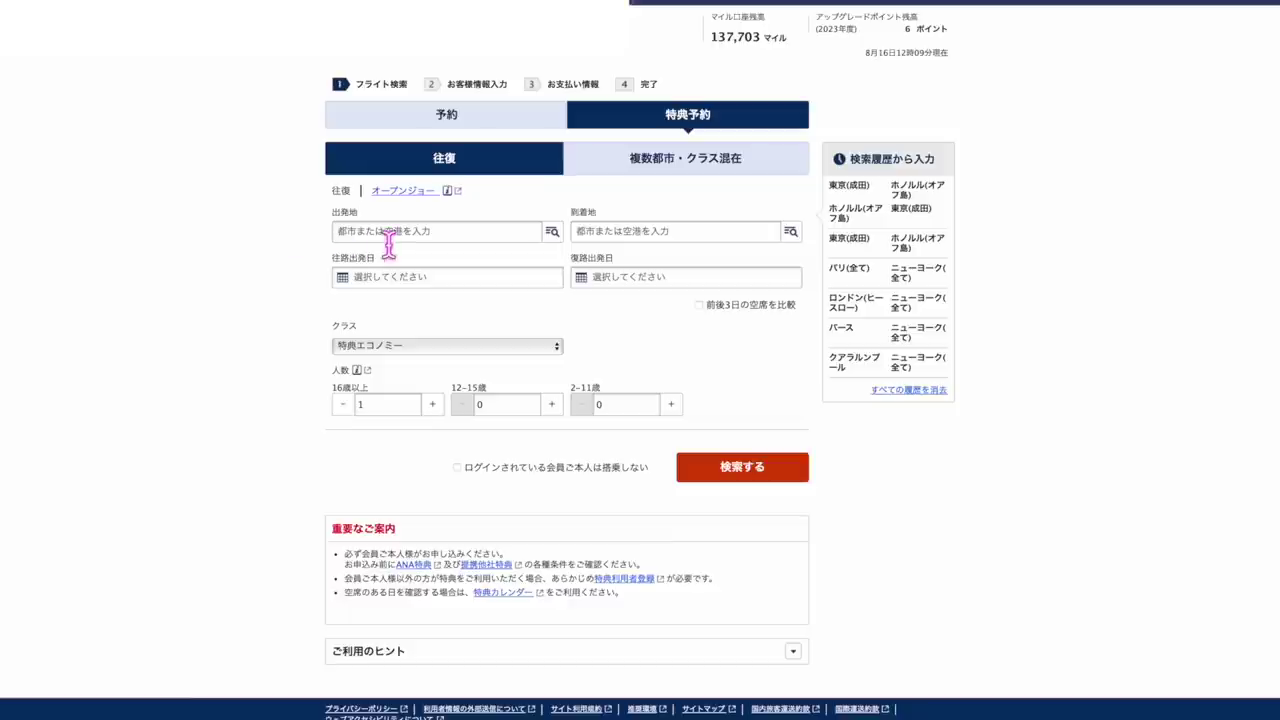
click(862, 190)
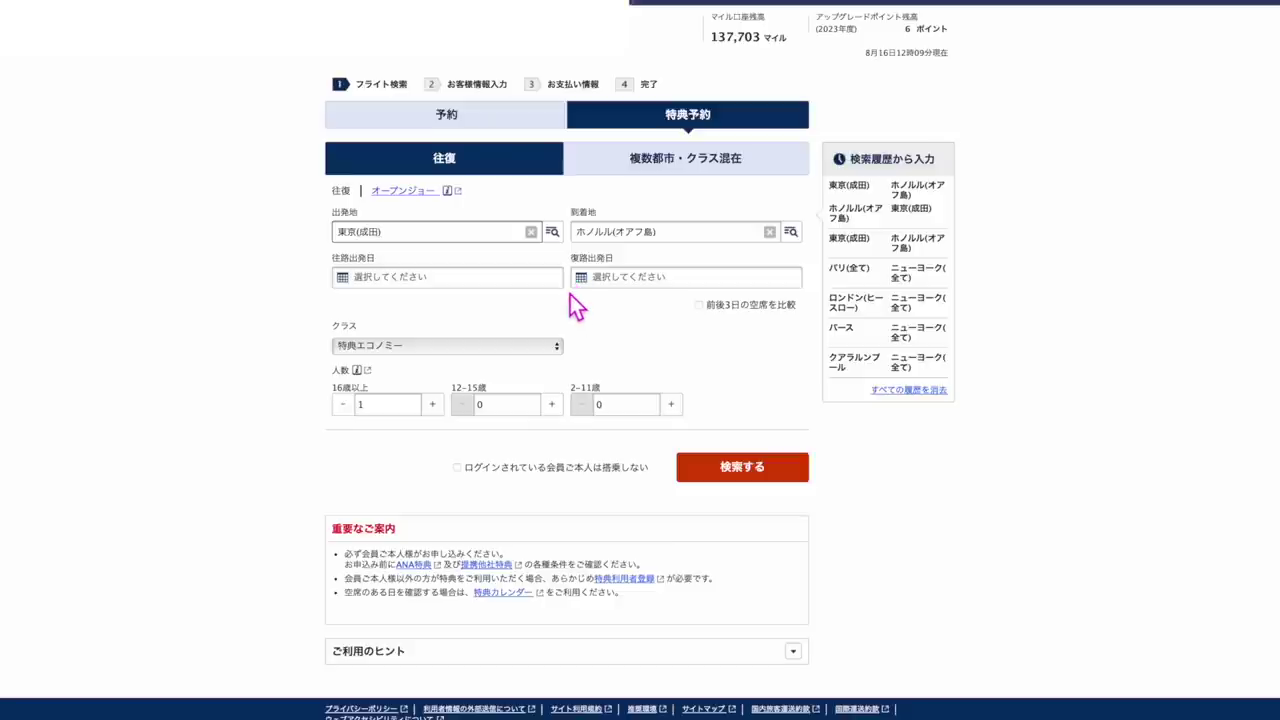
Step: Check the multi-city and mixed-class search form with its departure date calendar, and return to the round-trip form
click(678, 162)
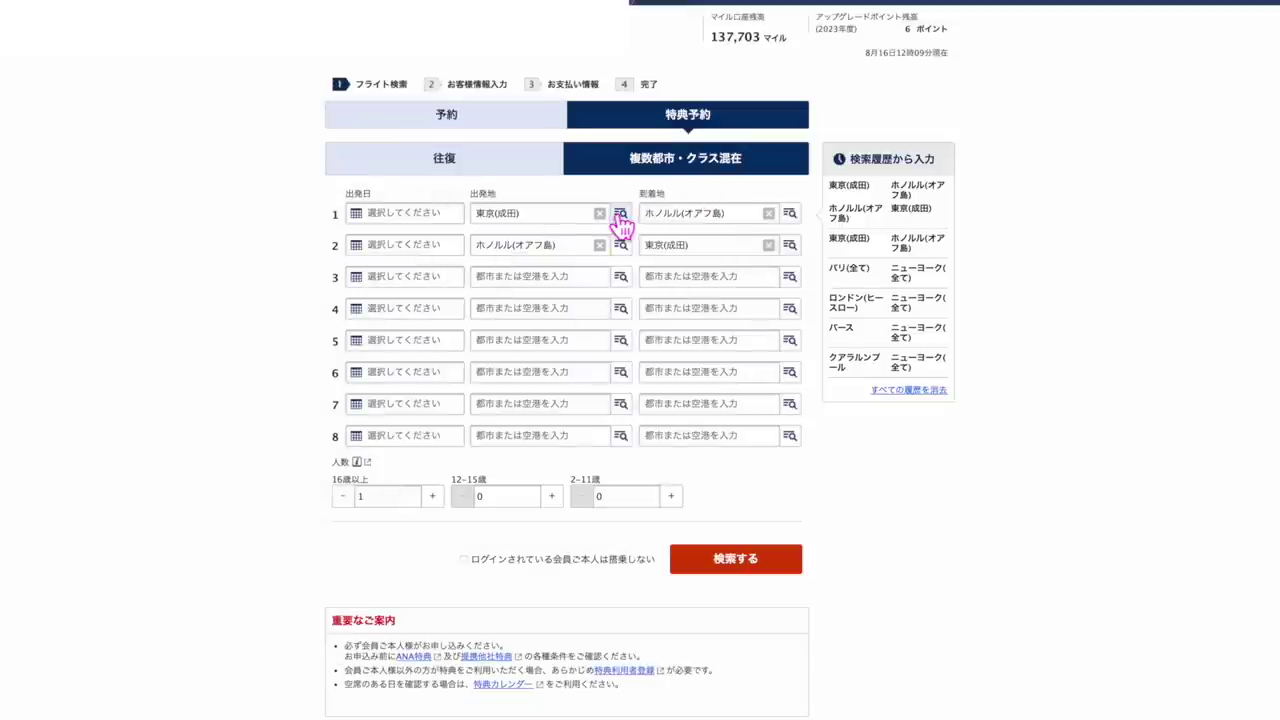
click(443, 220)
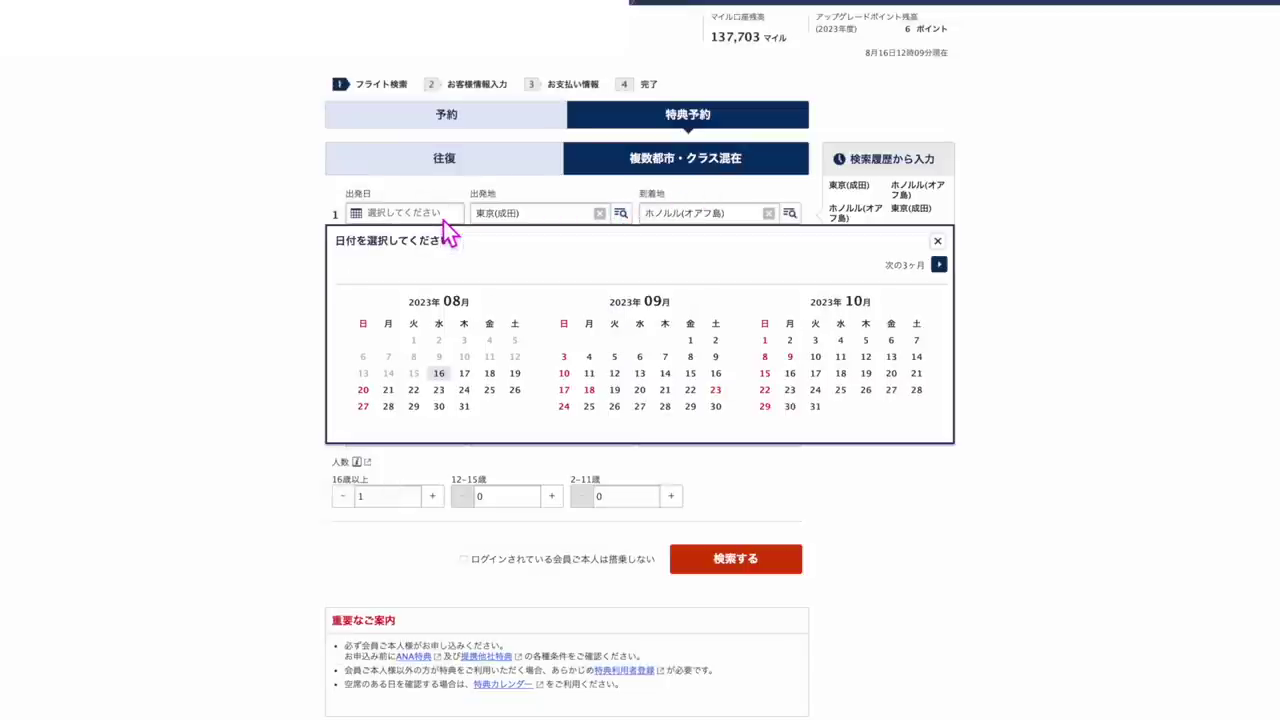
click(300, 243)
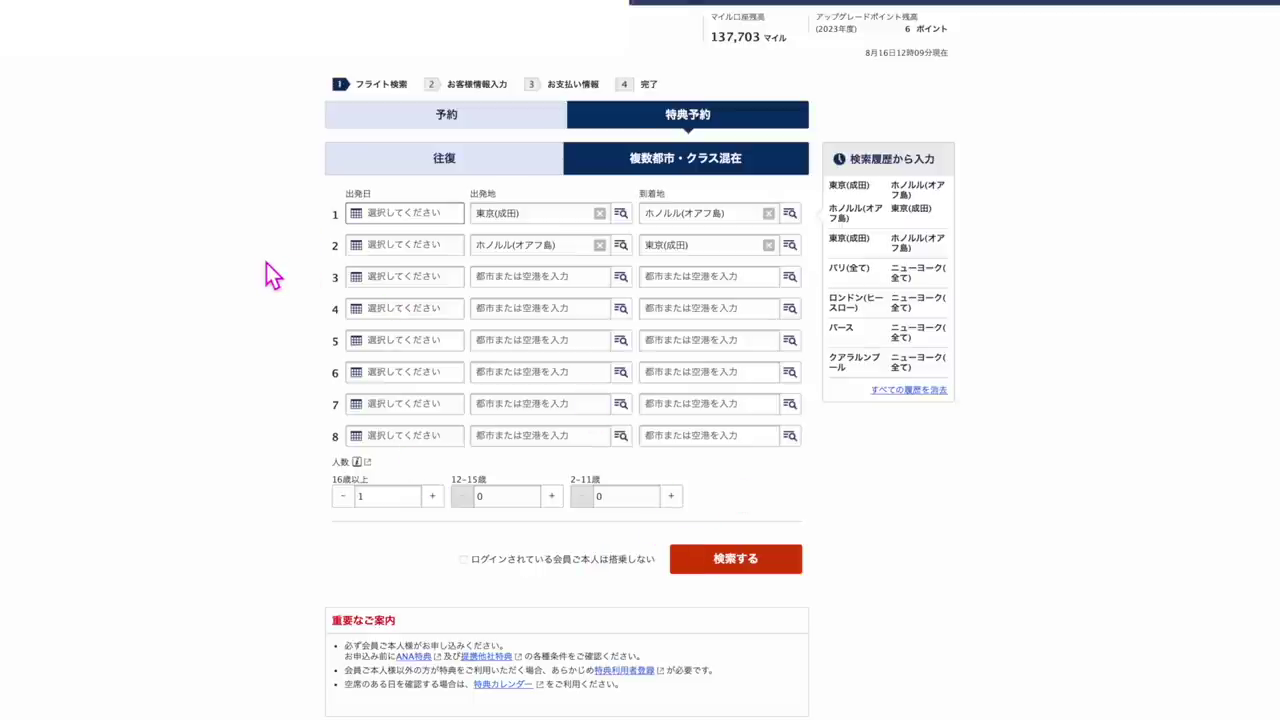
click(516, 174)
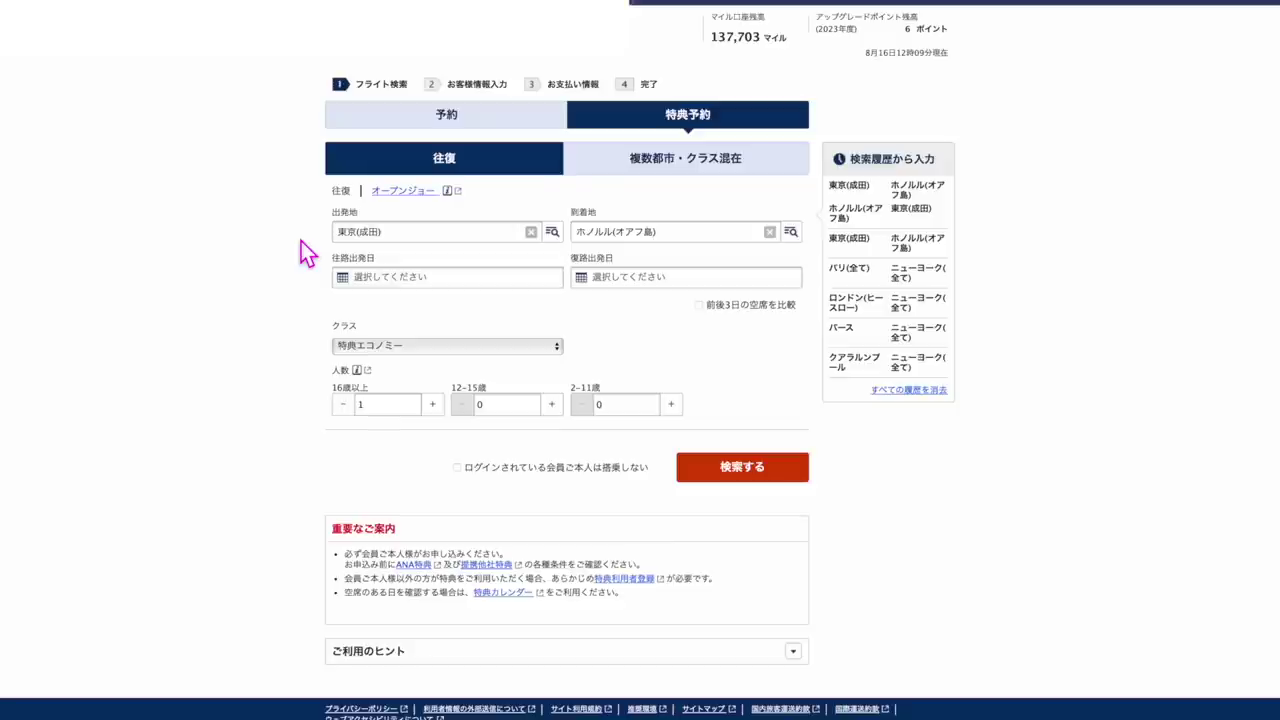
Step: Browse the outbound departure date calendar forward to August 2024 to check the last selectable dates
click(390, 278)
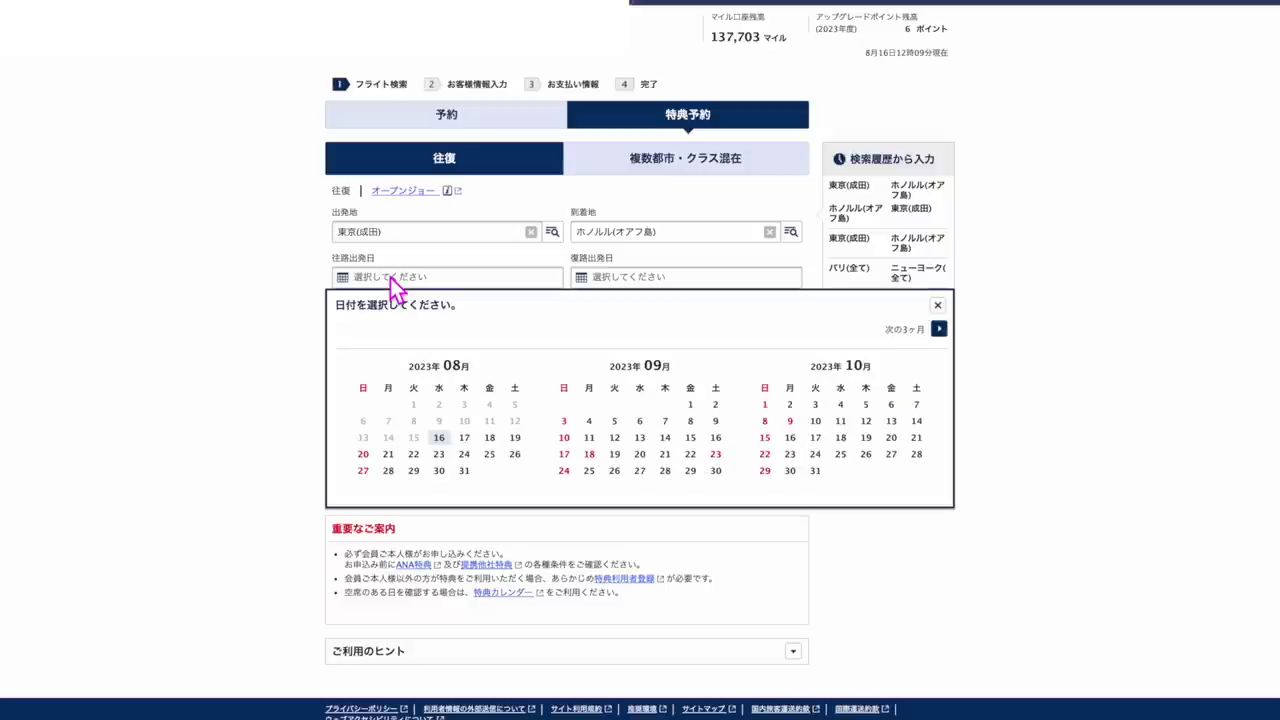
double_click(939, 330)
click(939, 330)
double_click(939, 330)
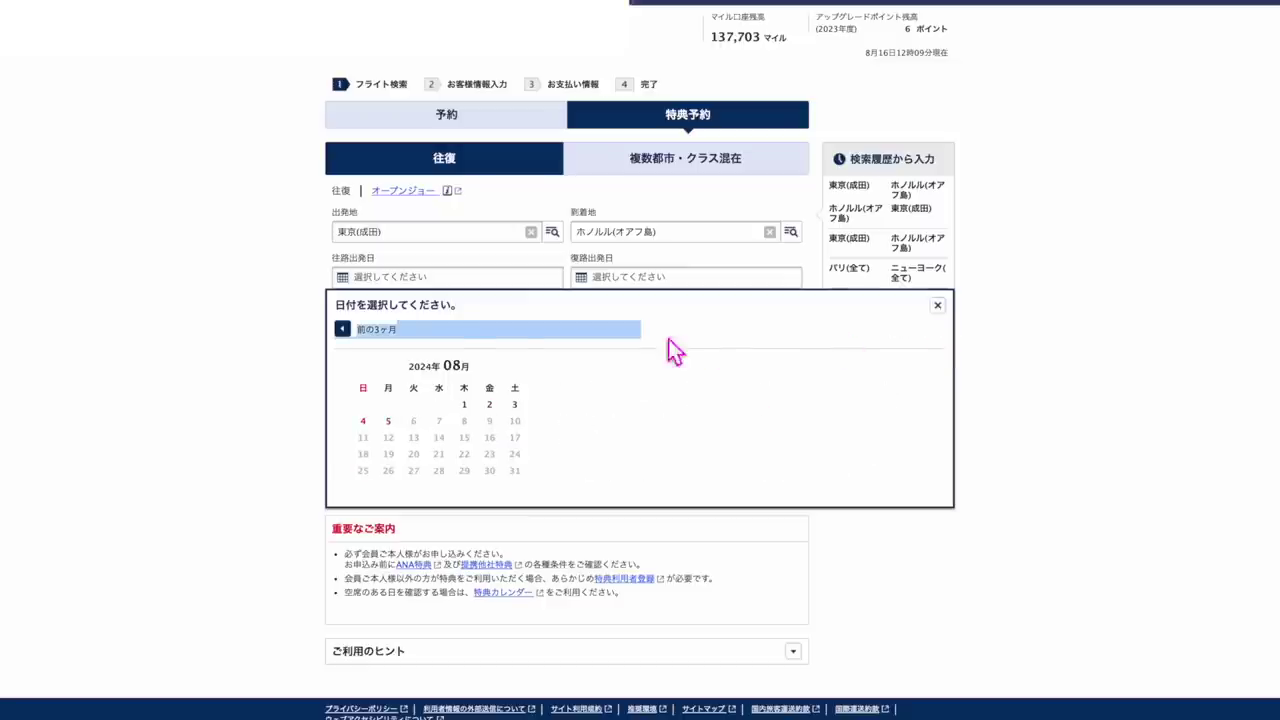
click(343, 333)
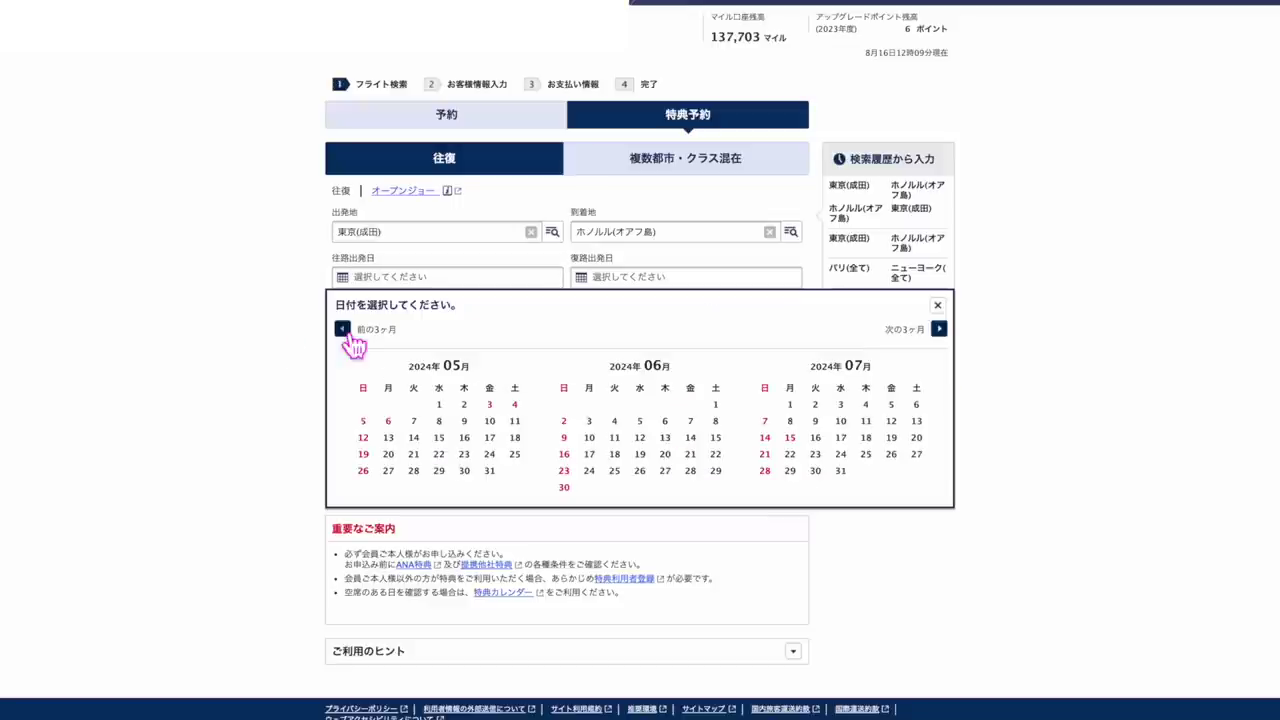
click(939, 329)
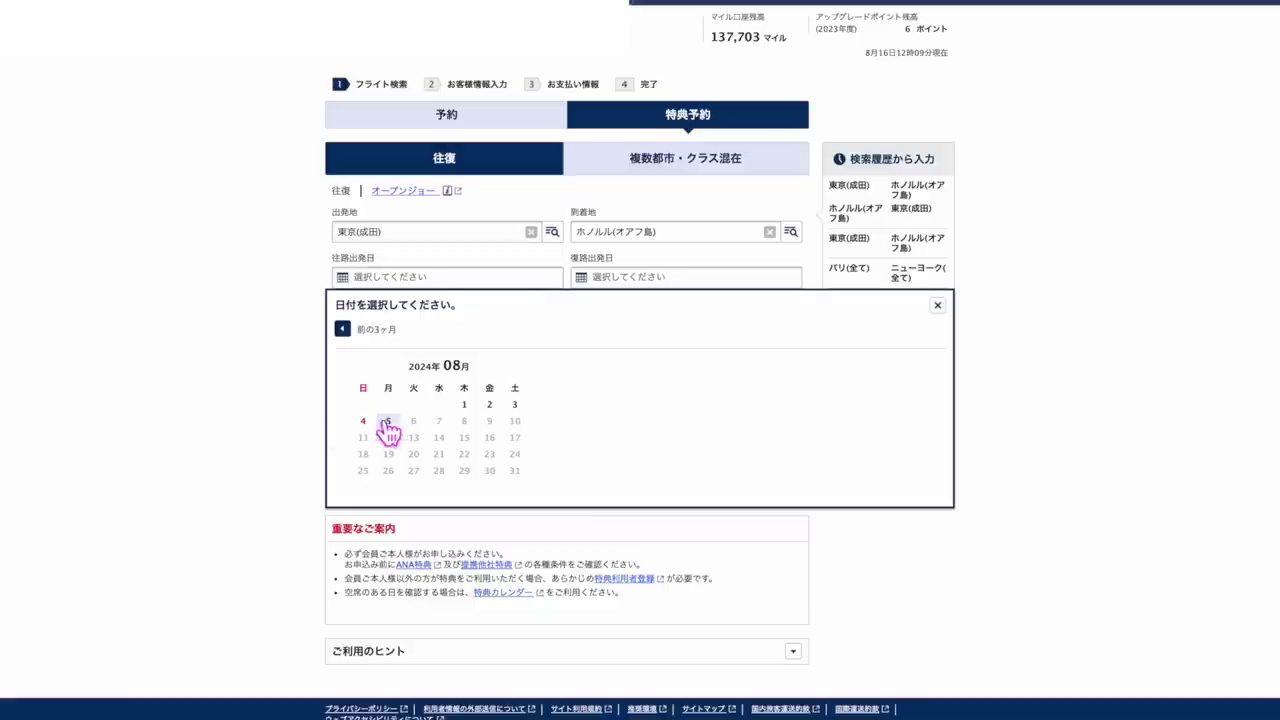
click(283, 416)
click(402, 277)
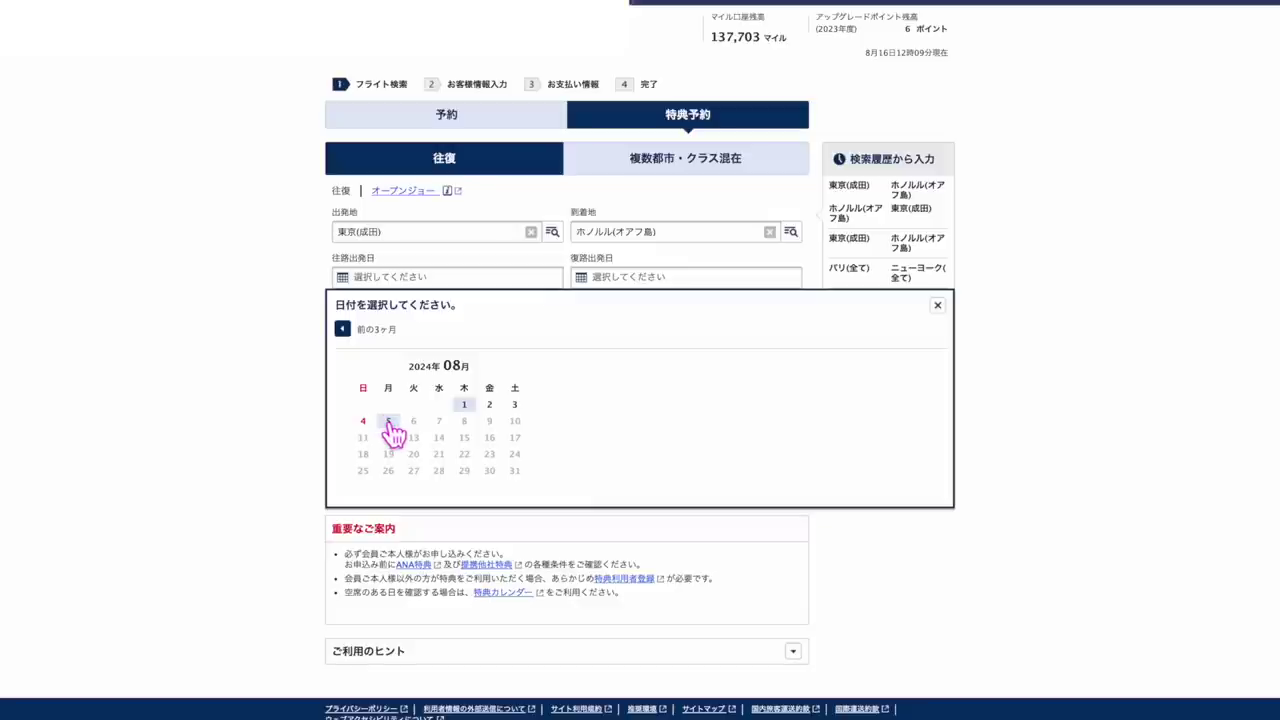
click(391, 428)
click(464, 405)
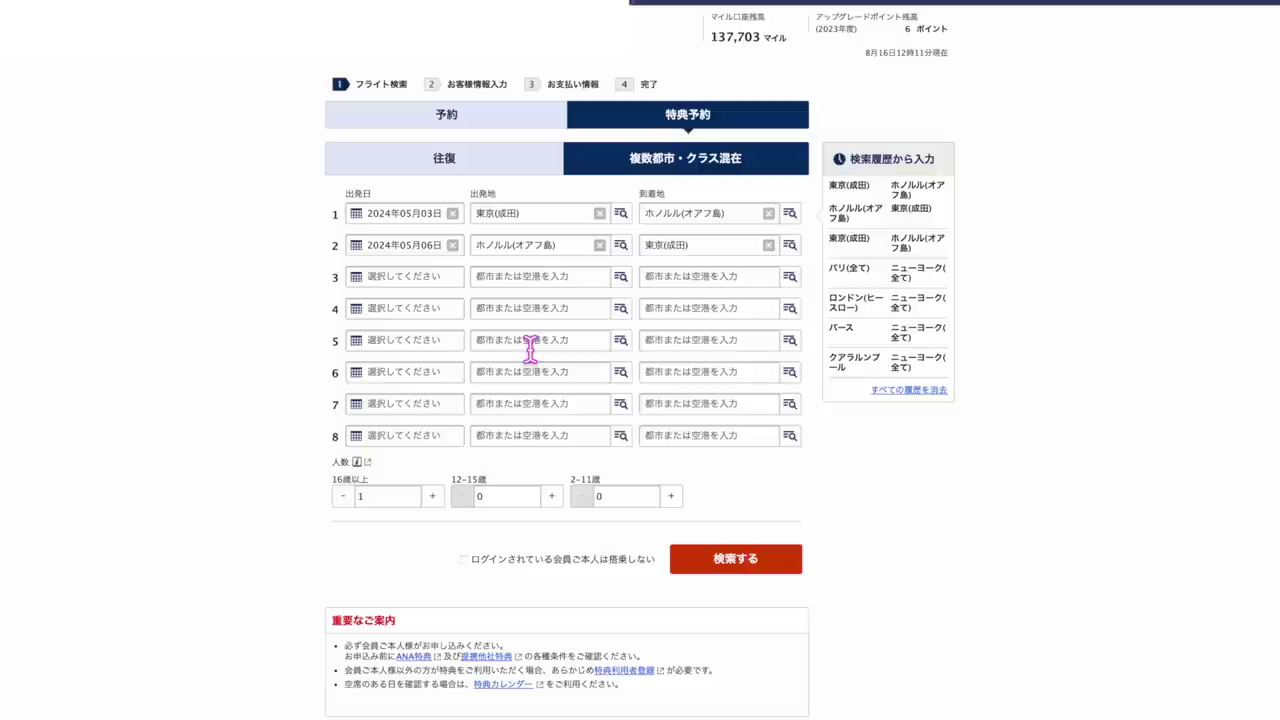
Step: Add one child aged 2–11 to the multi-city Tokyo (Narita)–Honolulu itinerary and search for award flights
click(420, 220)
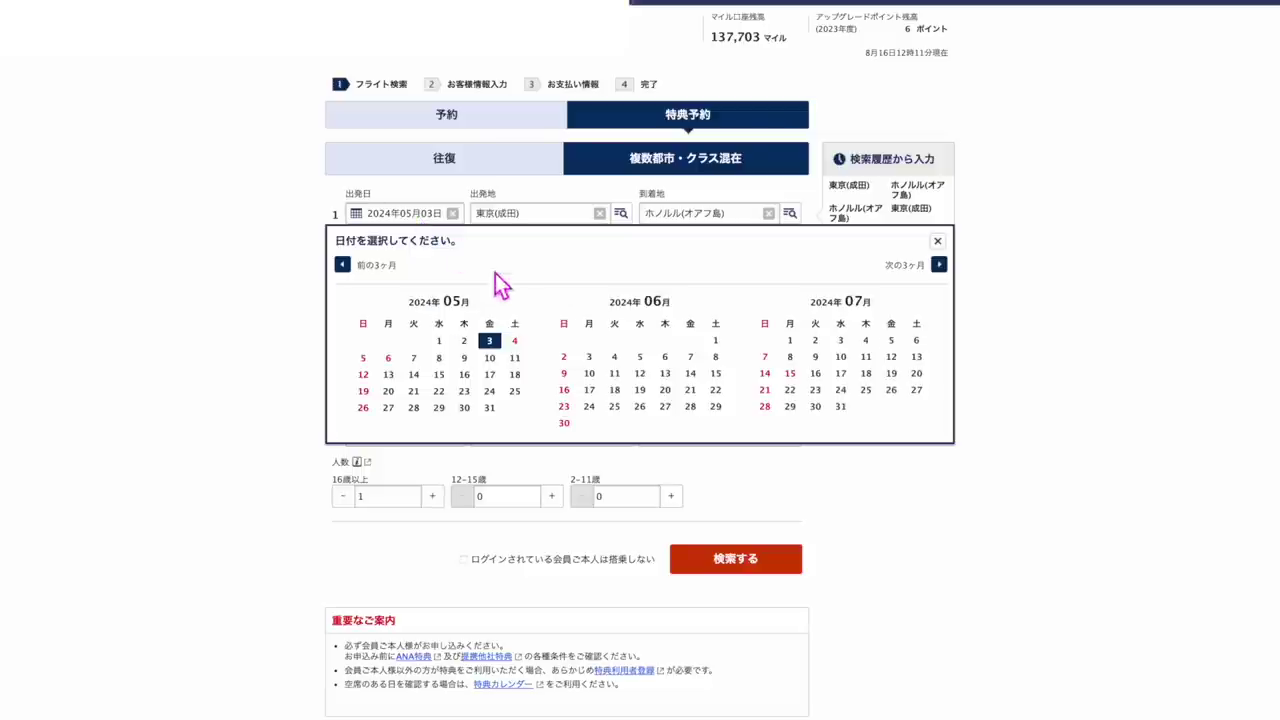
click(250, 292)
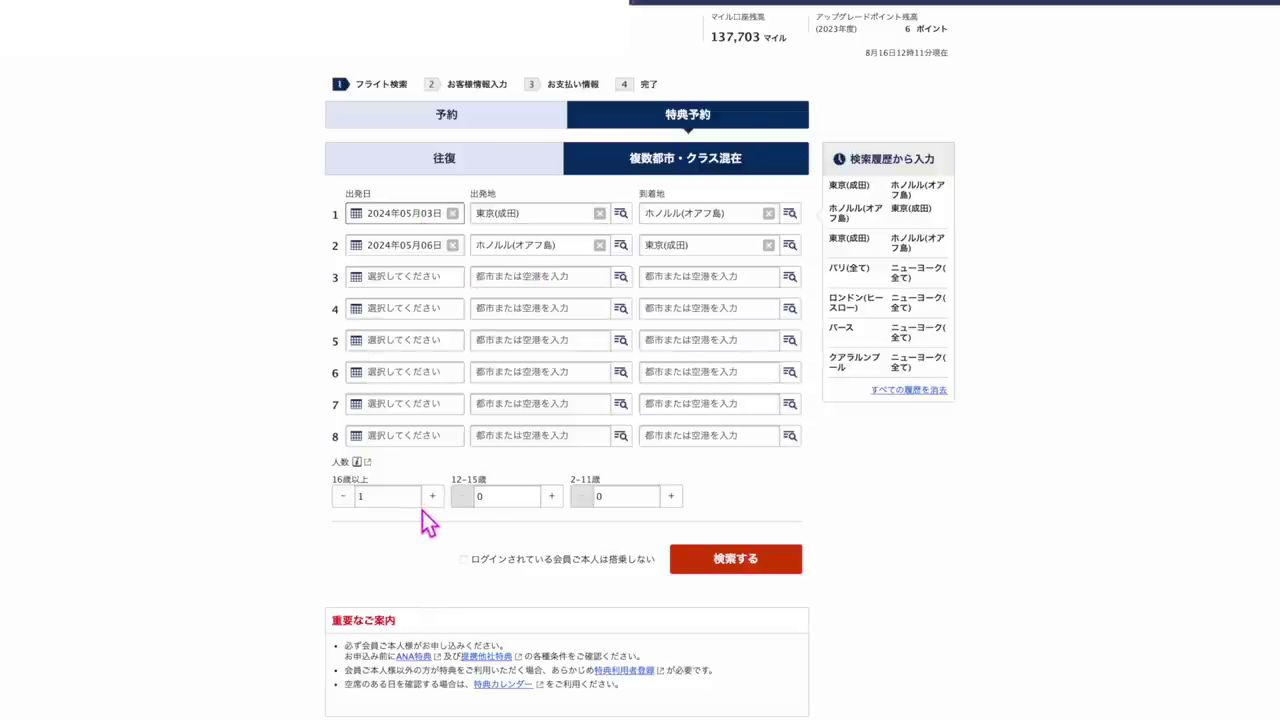
click(671, 497)
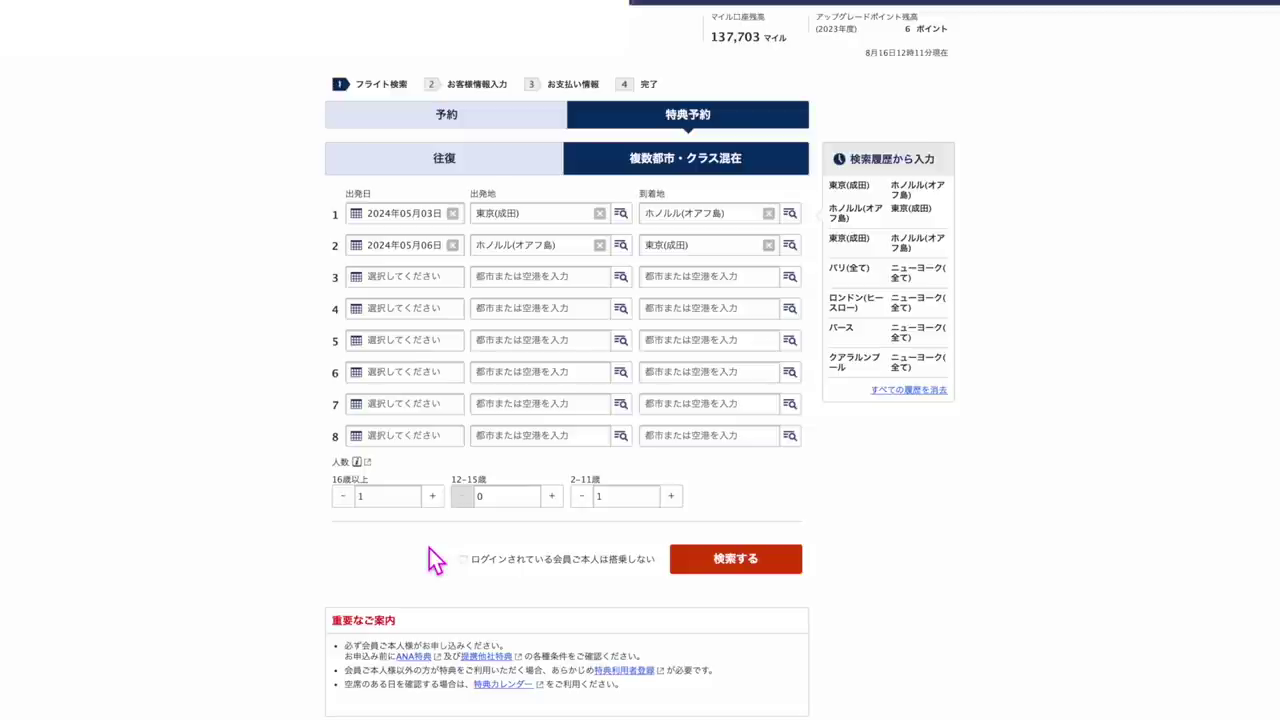
click(760, 569)
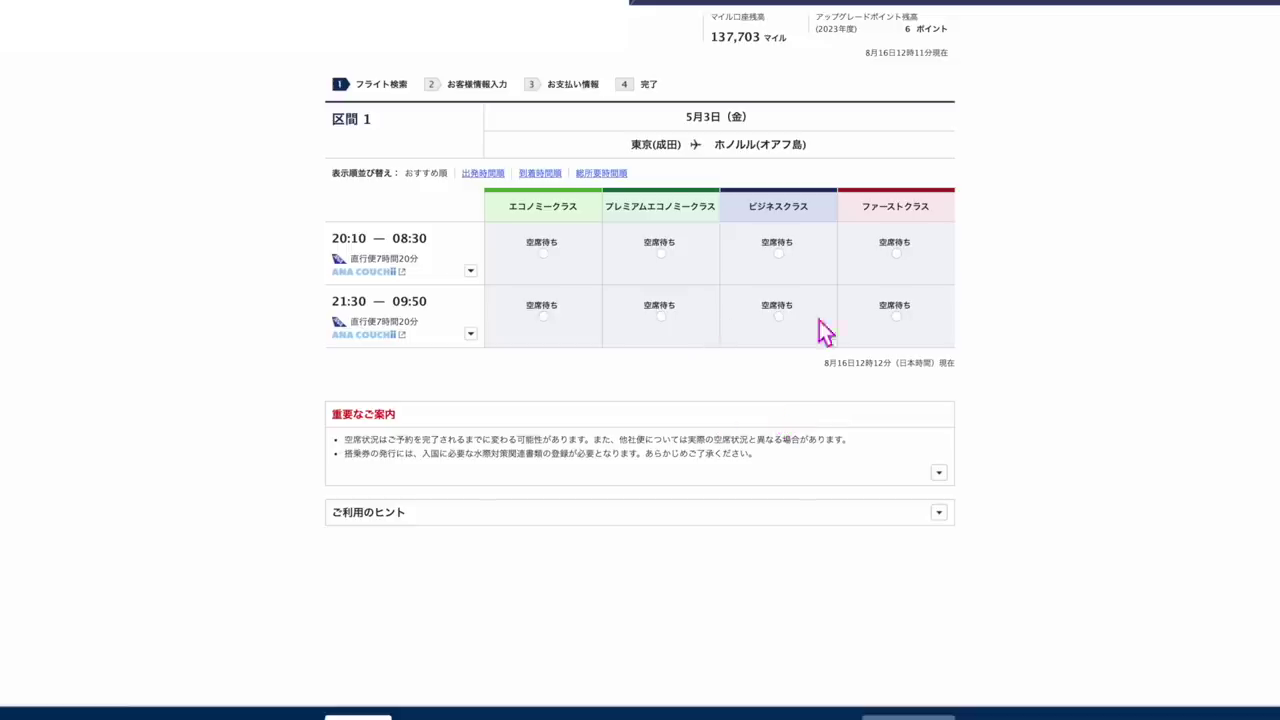
Step: Select the business class waitlist option on the 20:10 Tokyo (Narita)–Honolulu flight and review the itinerary, required miles and baggage details
click(784, 257)
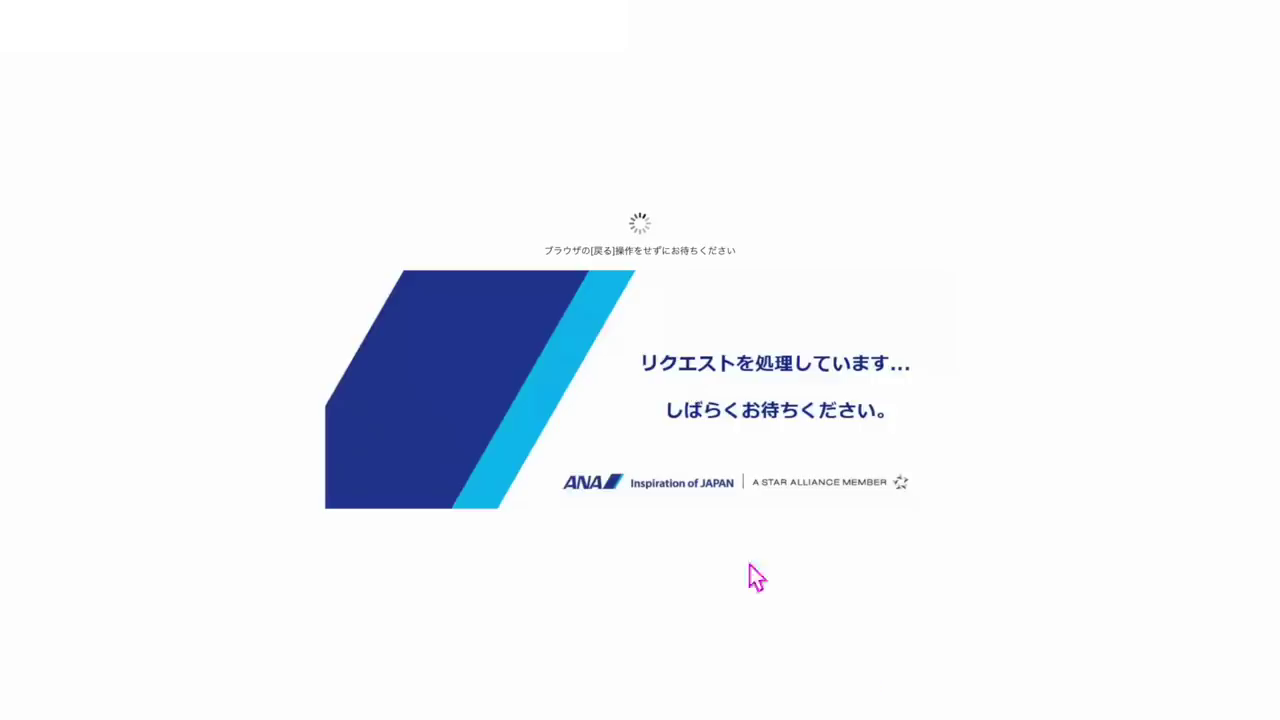
scroll(551, 390, down, 3)
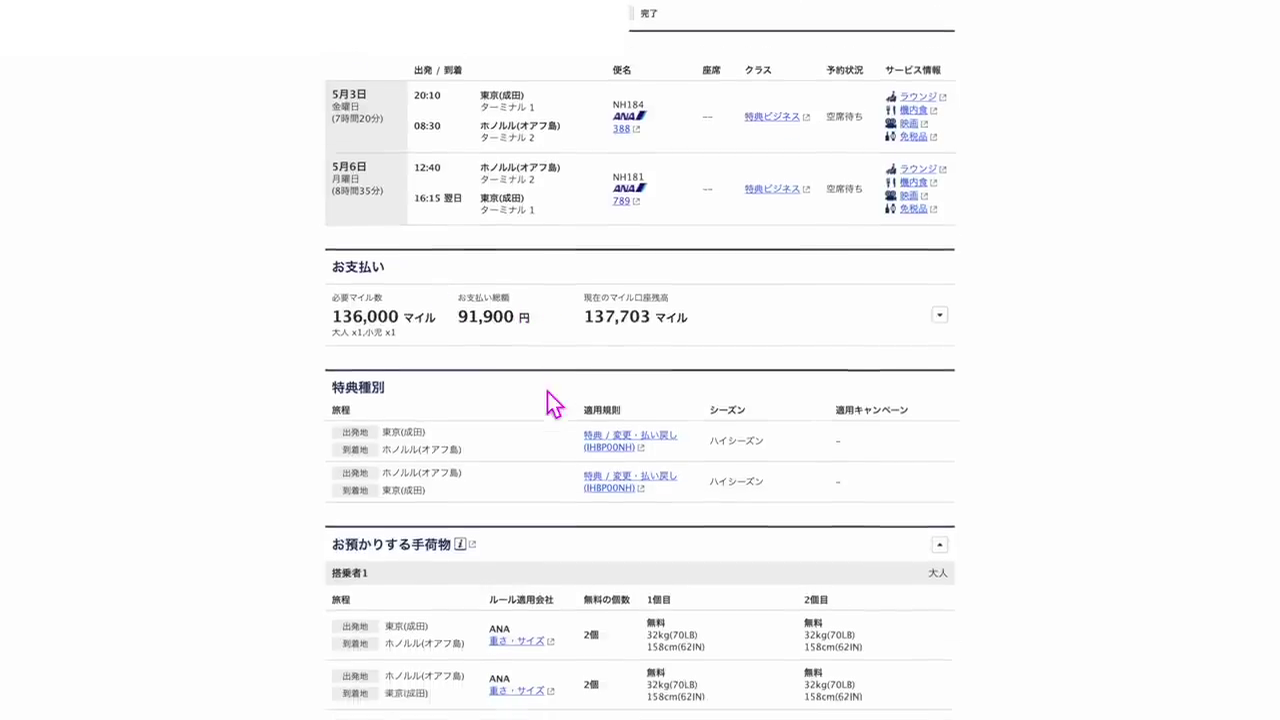
scroll(549, 391, up, 3)
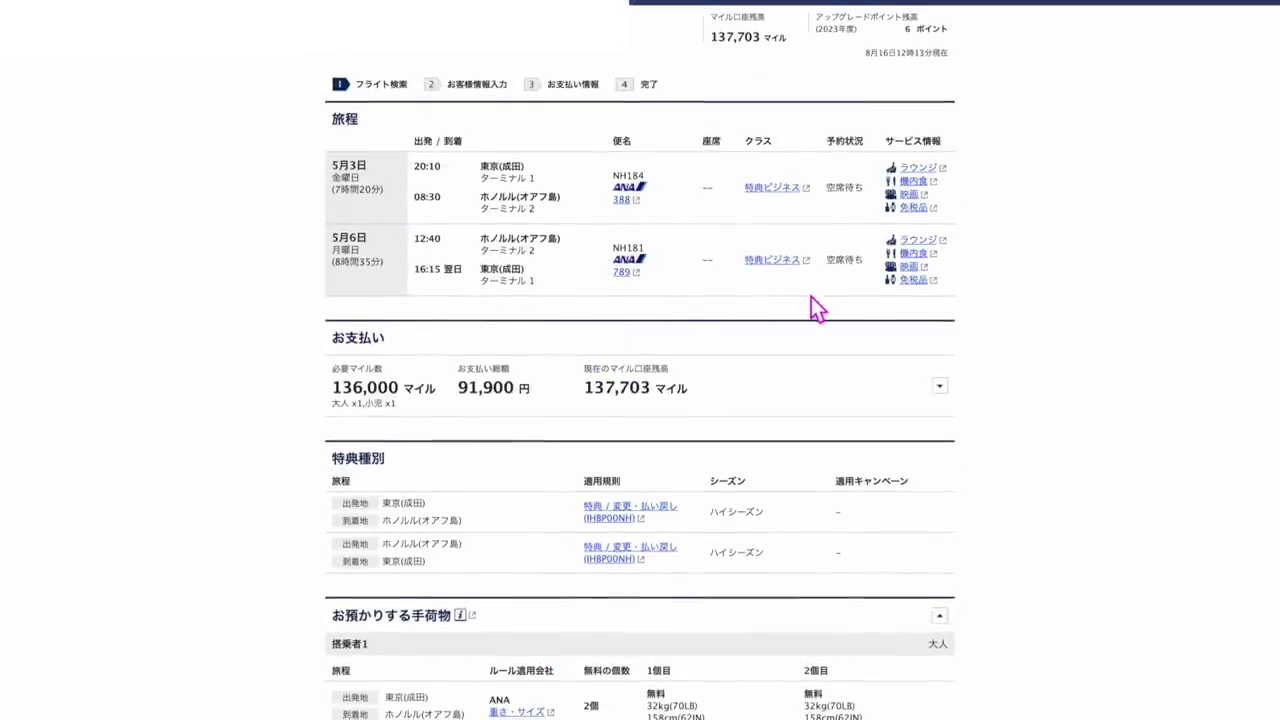
scroll(811, 300, down, 10)
scroll(777, 428, up, 15)
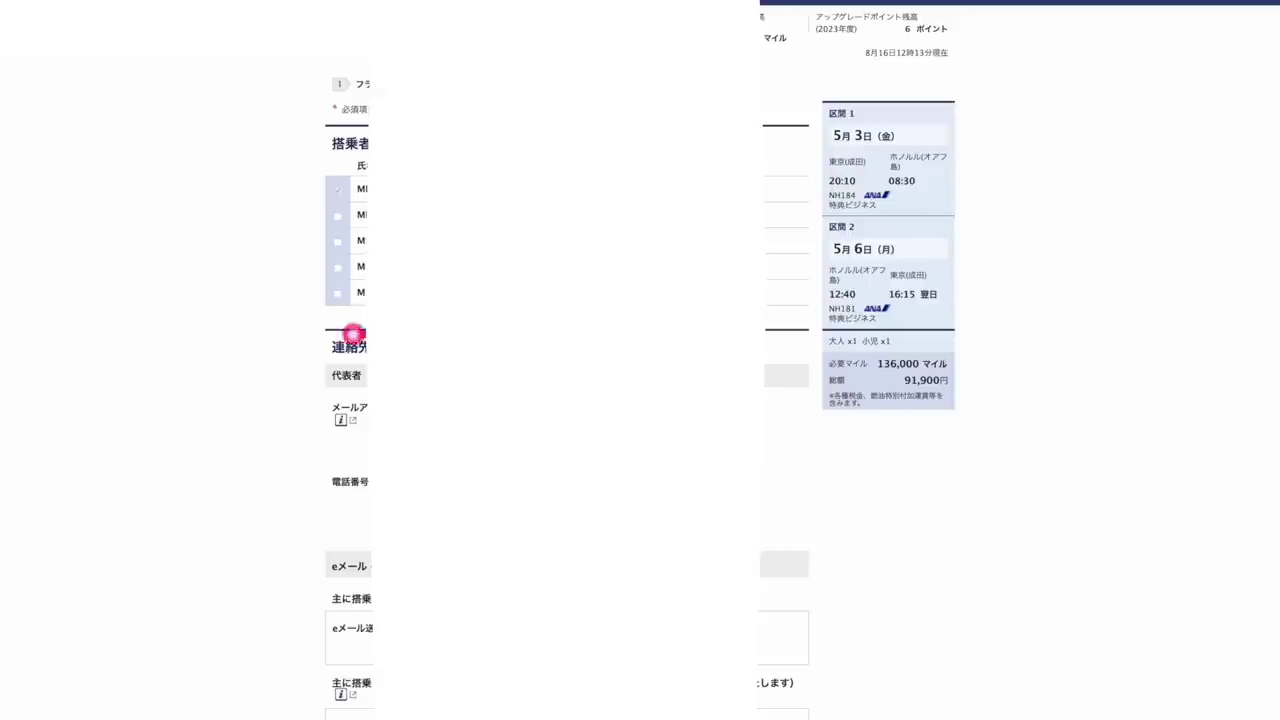
Step: Select the last registered person in the passenger list as a traveller and go through the contact details
drag(349, 331, 368, 106)
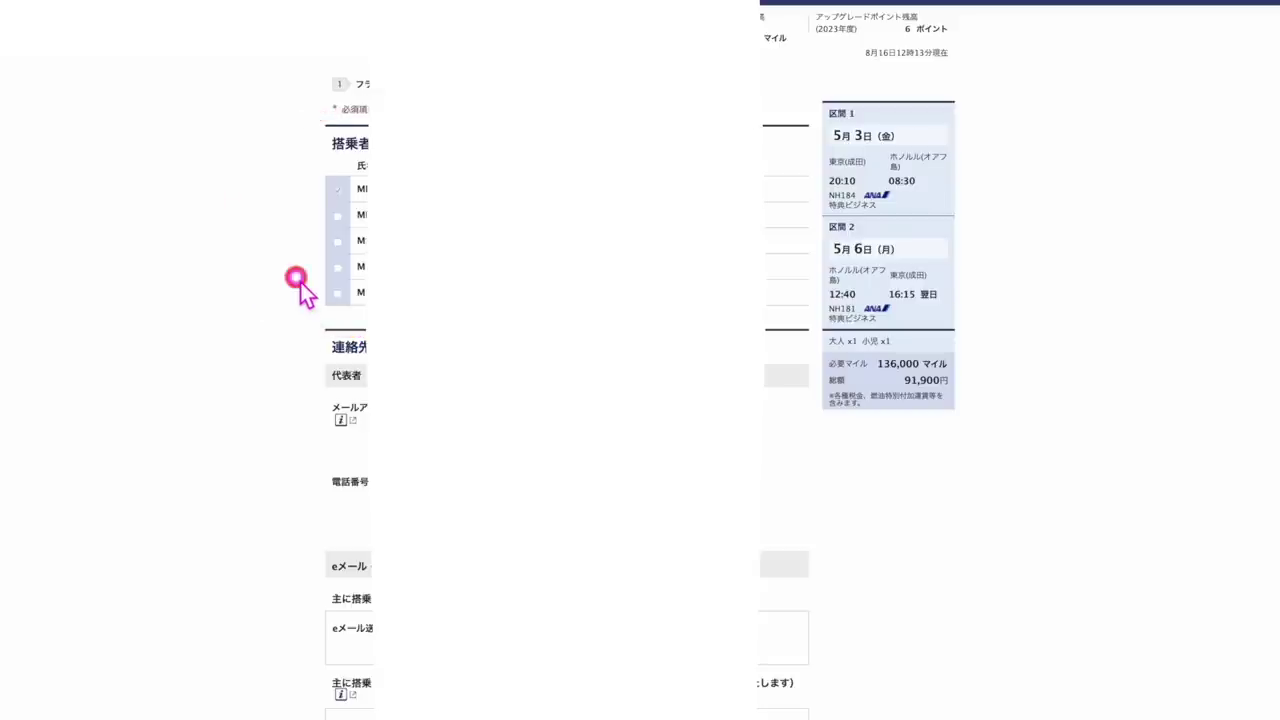
drag(298, 294, 368, 93)
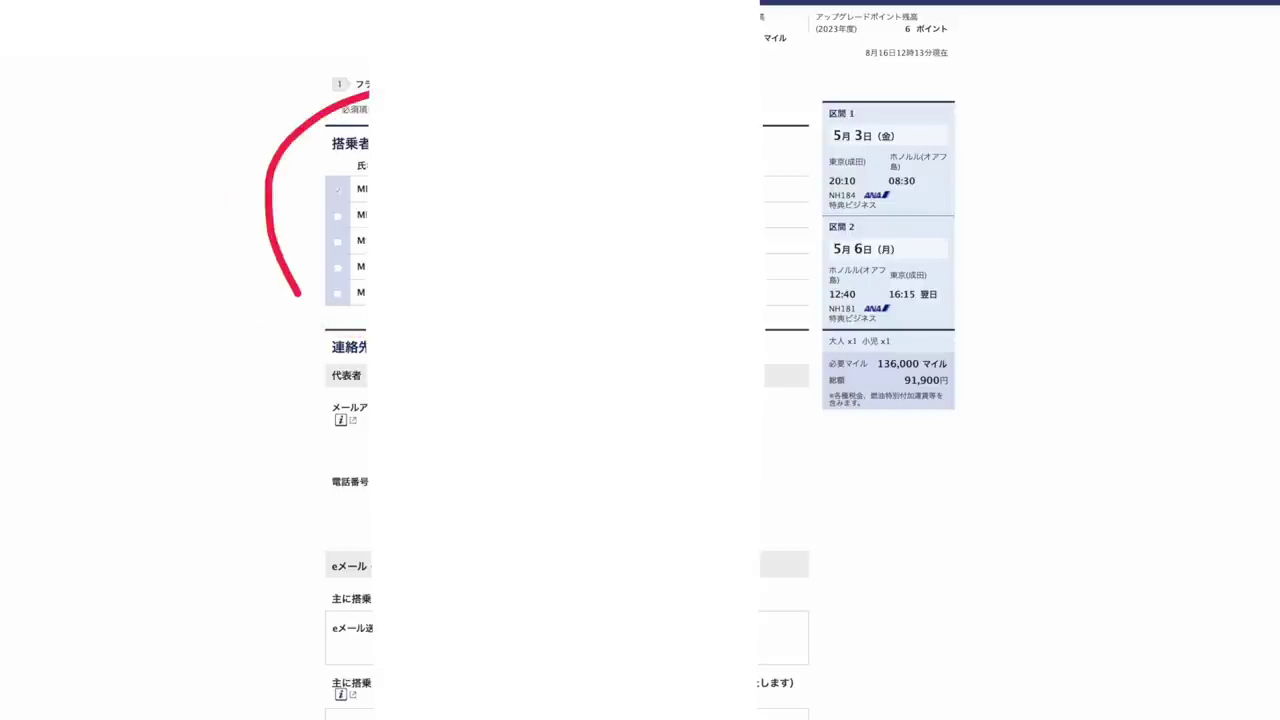
mouse_move(362, 392)
mouse_down()
mouse_move(266, 323)
mouse_move(277, 263)
mouse_up()
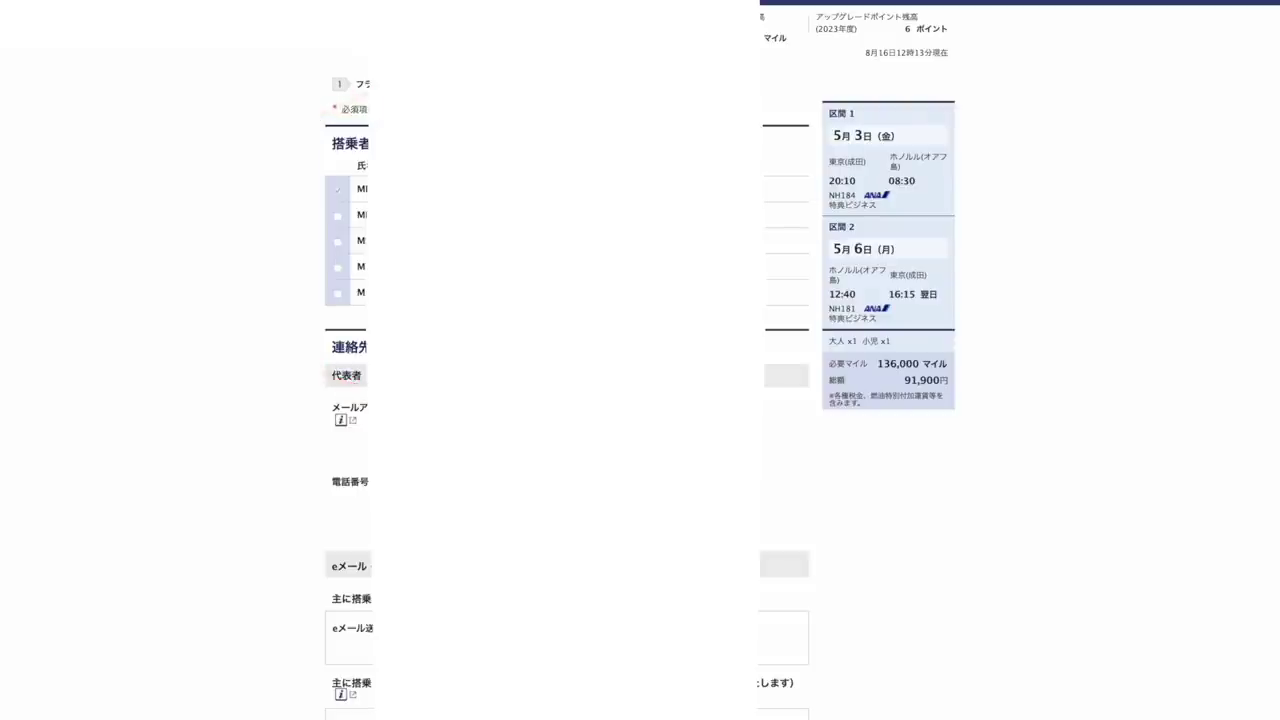
click(344, 298)
scroll(780, 394, down, 3)
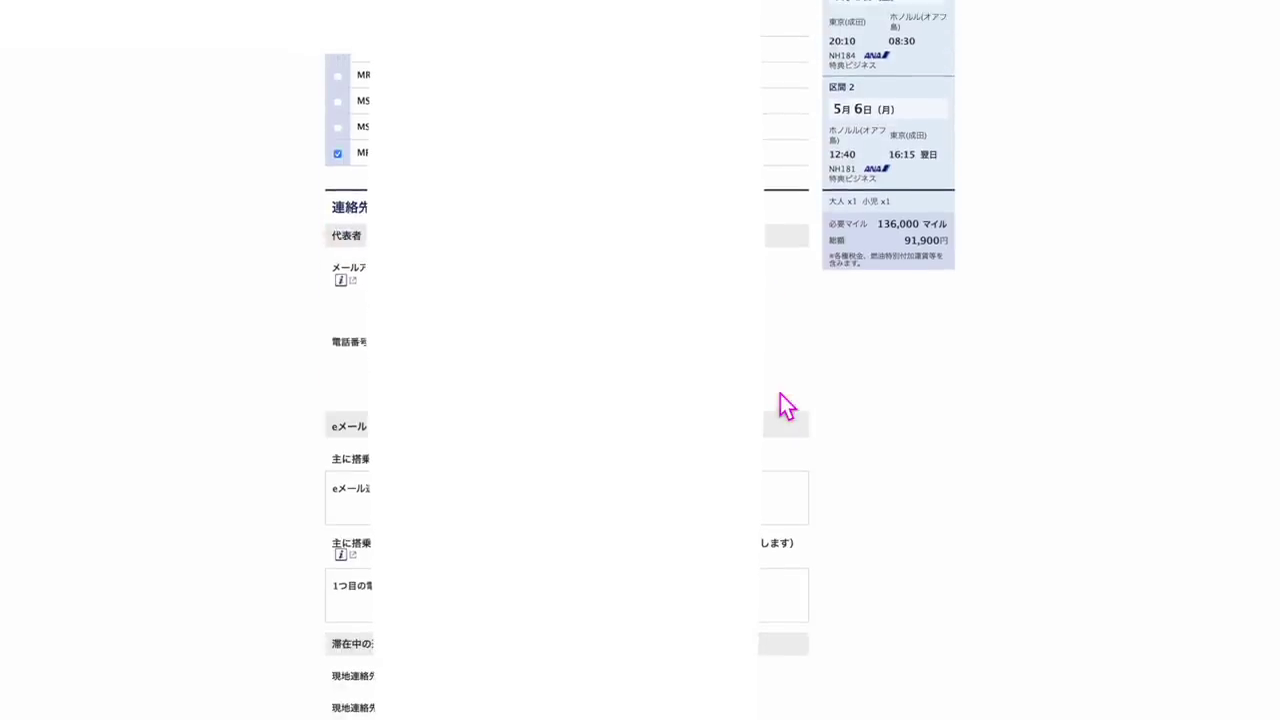
scroll(780, 394, down, 5)
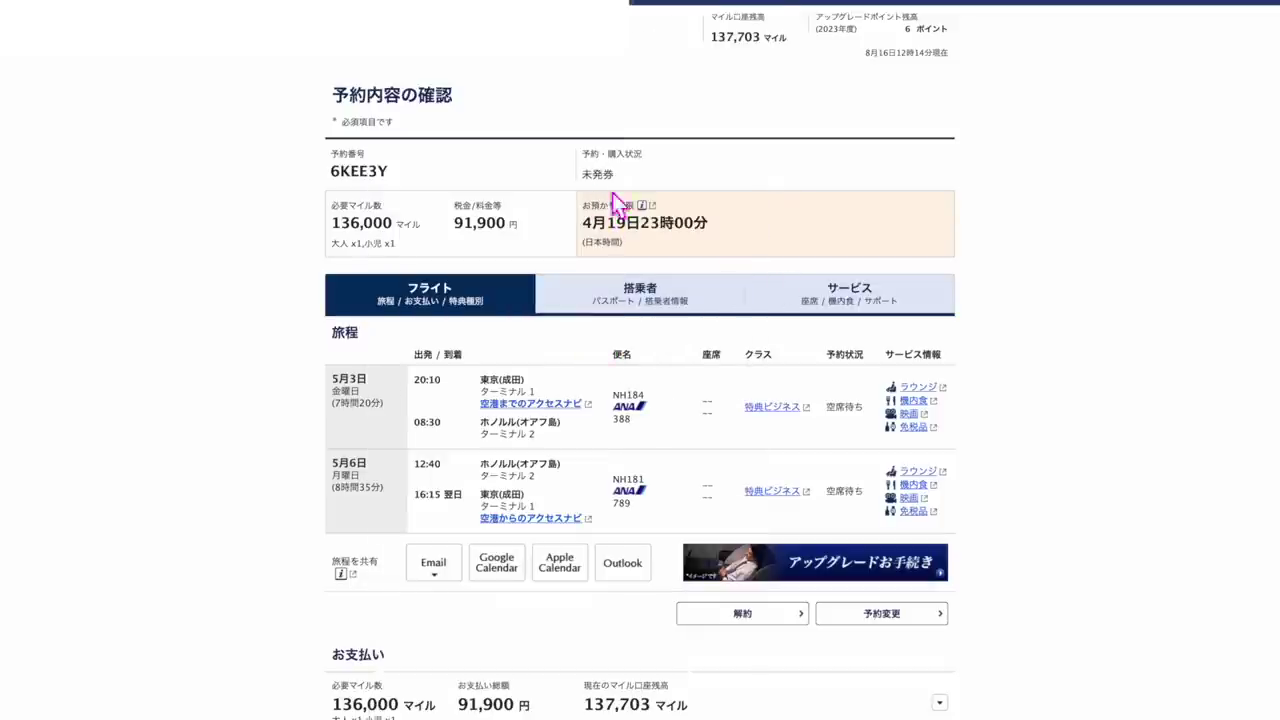
Step: Check the reservation status of both flight segments on the booking confirmation
drag(797, 424, 876, 424)
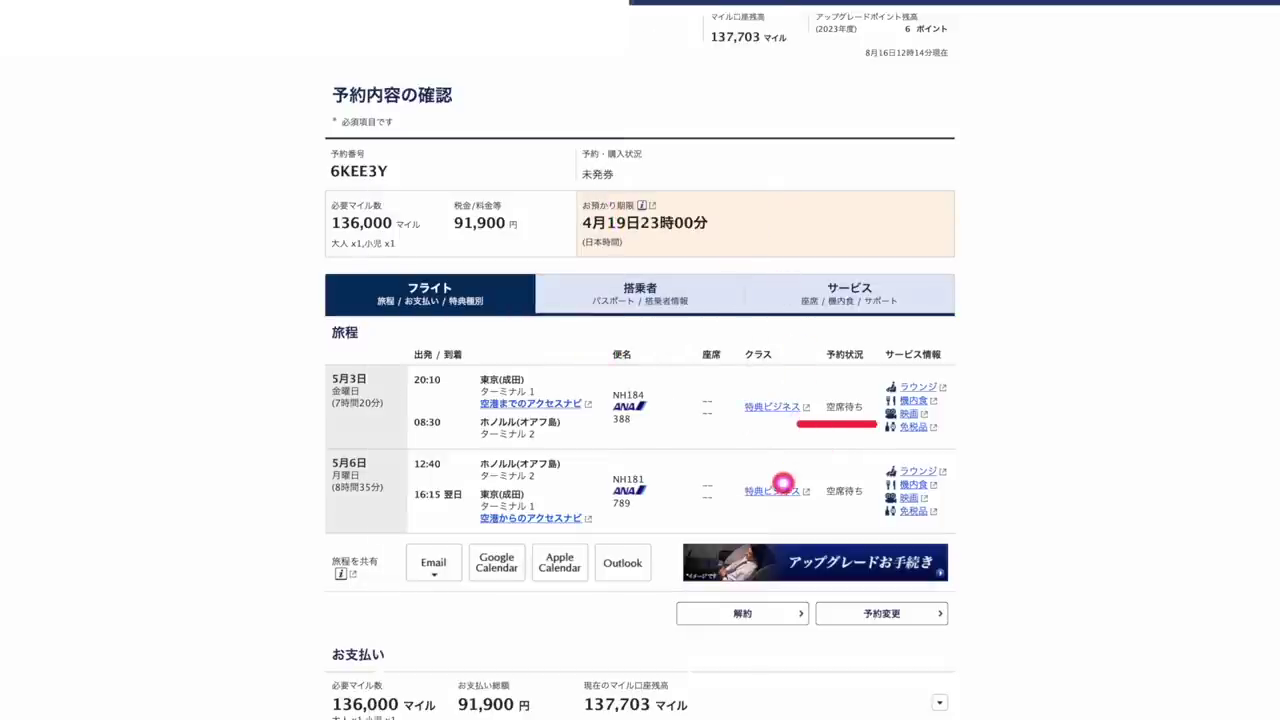
drag(790, 498, 871, 506)
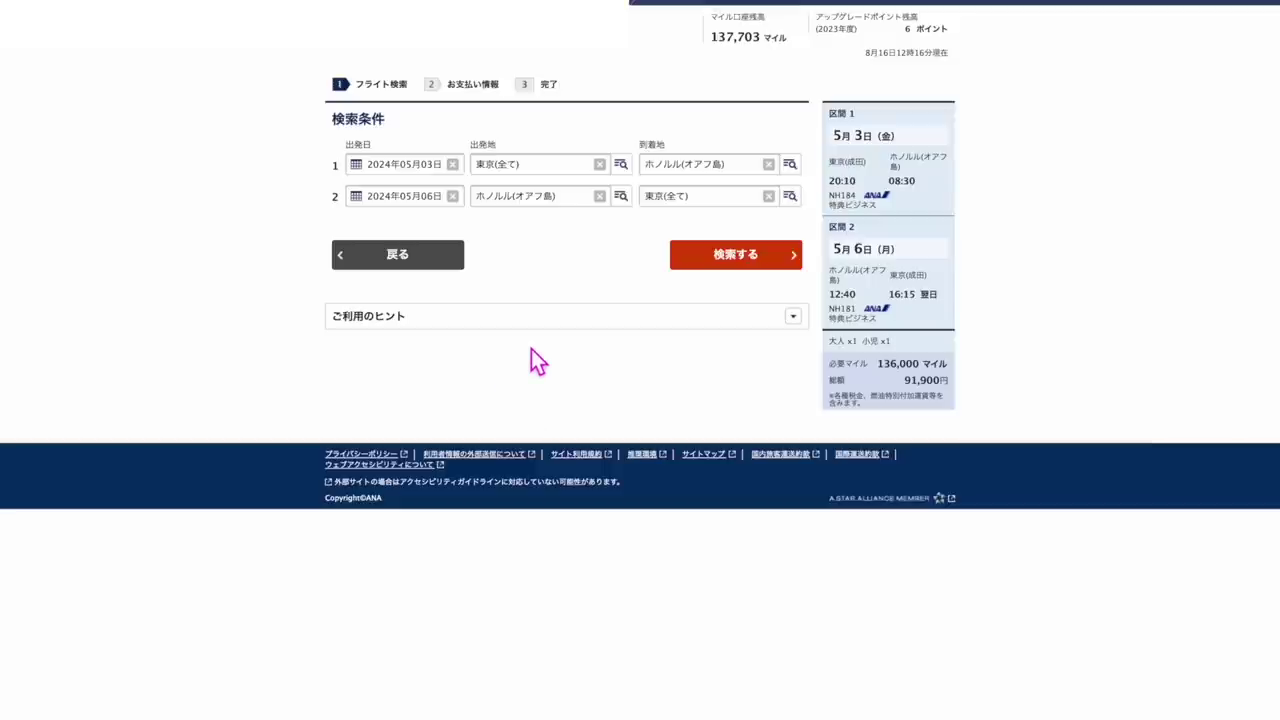
Step: Set the departure dates of both segments to 5 August 2024 in the reservation change search
click(425, 168)
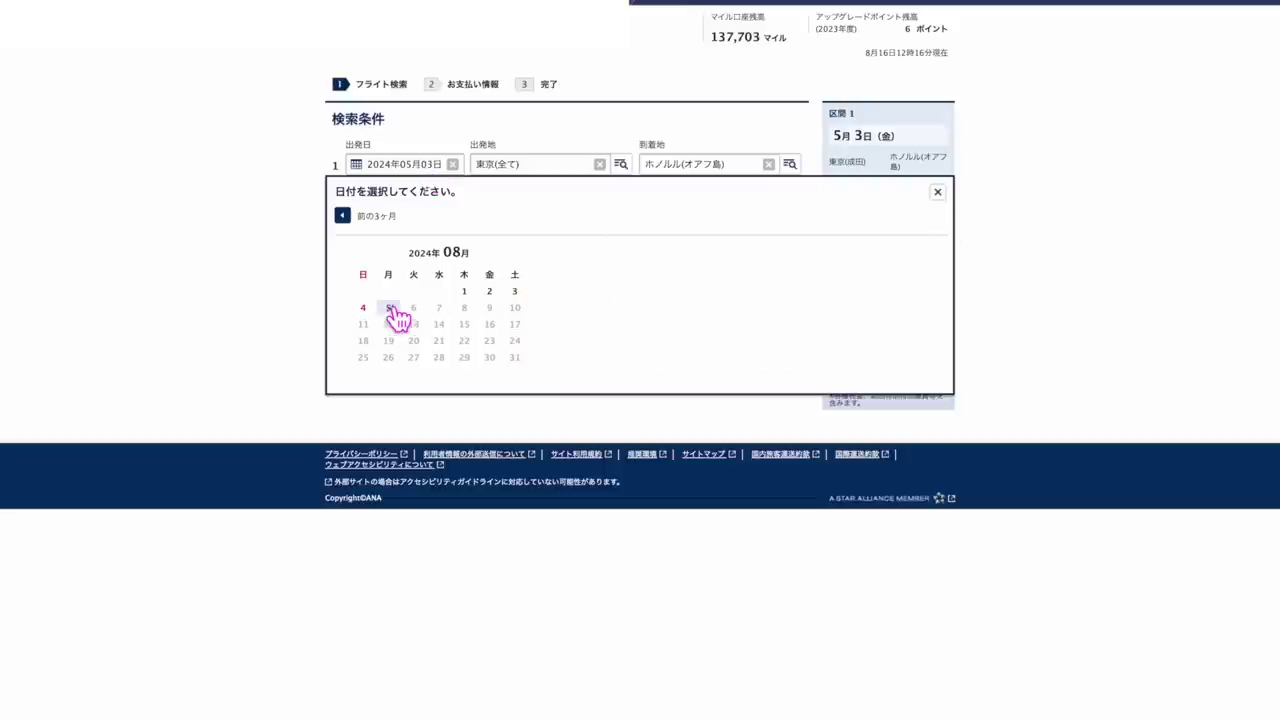
click(391, 311)
click(424, 197)
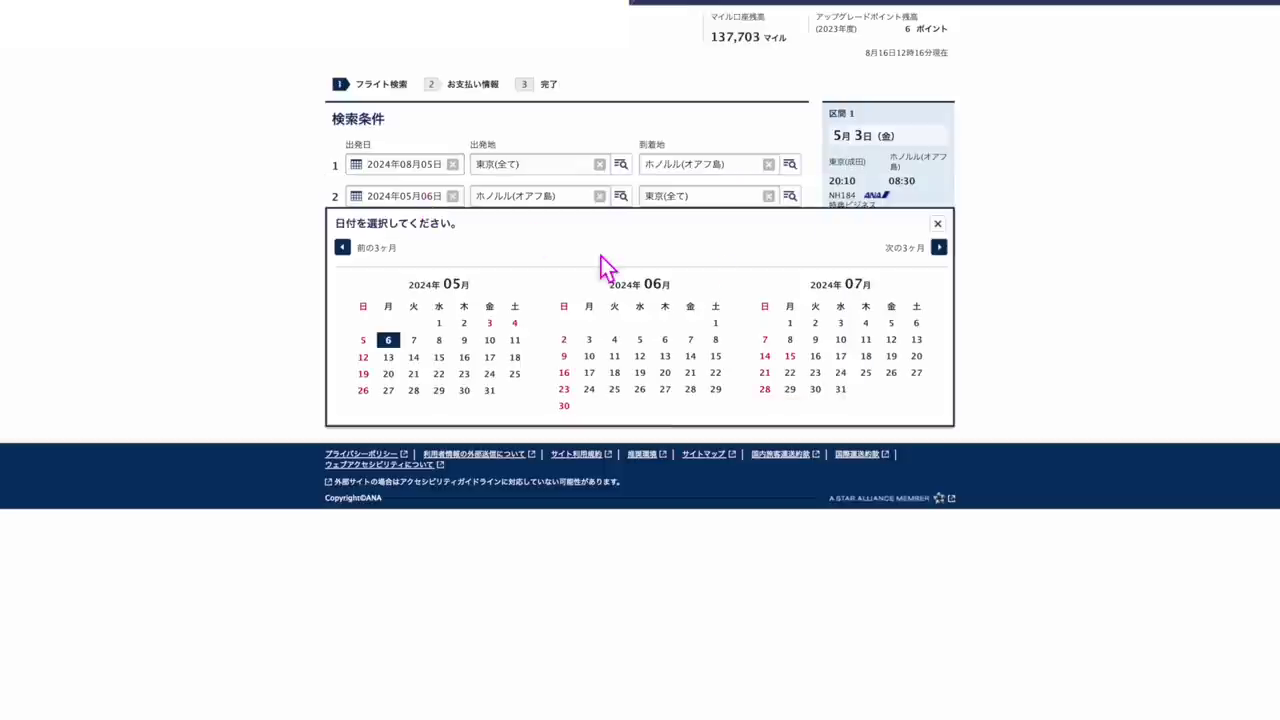
click(925, 250)
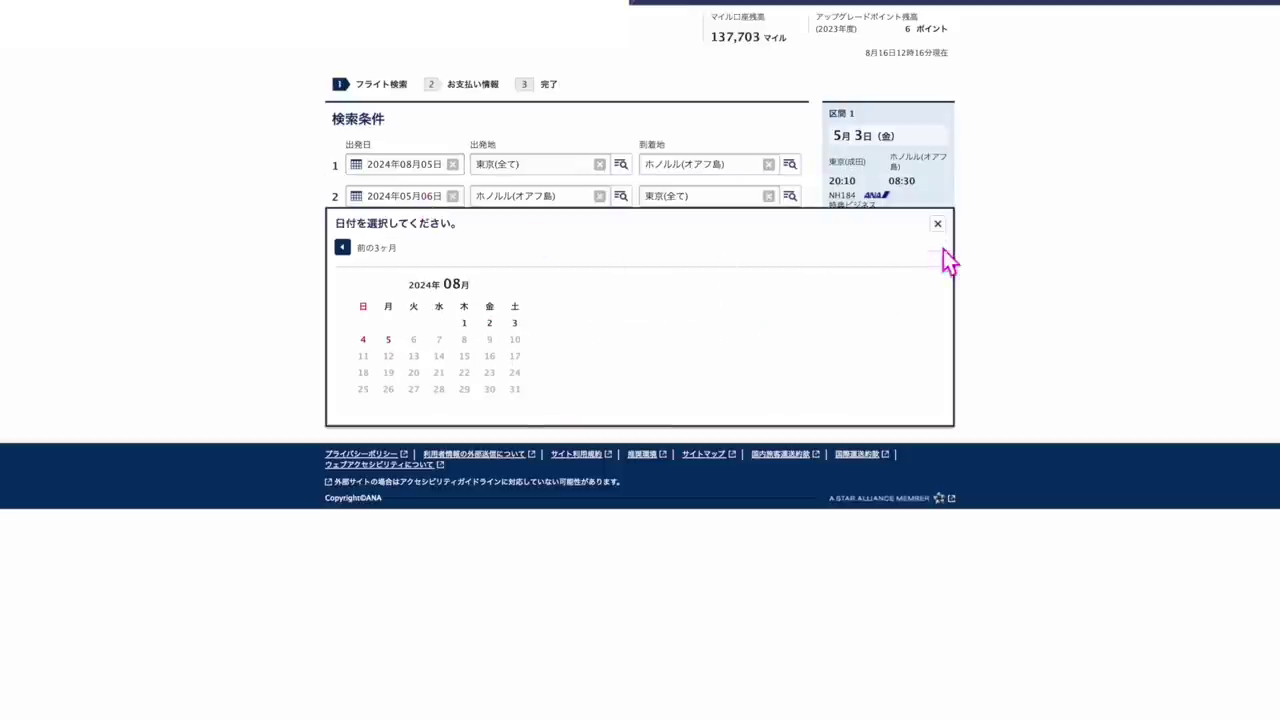
click(390, 341)
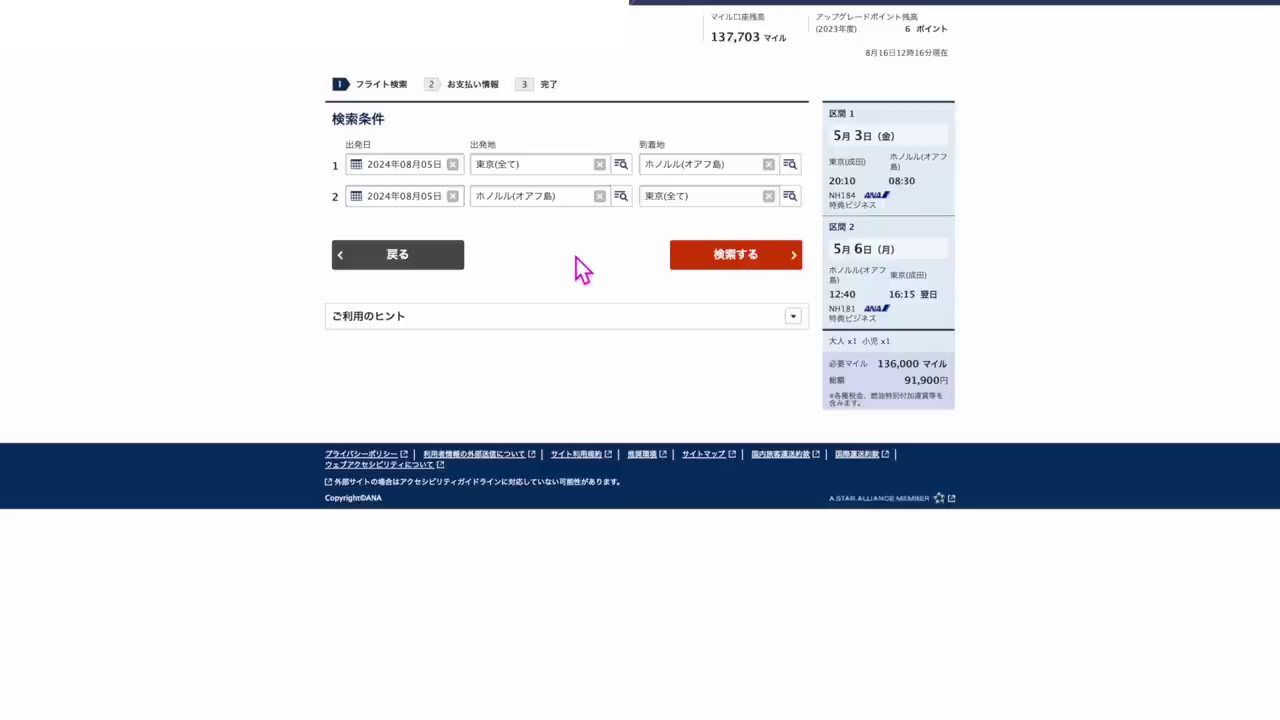
Step: Check the selectable days in both segments' departure calendars, choosing 5 August 2024 again for each
click(428, 170)
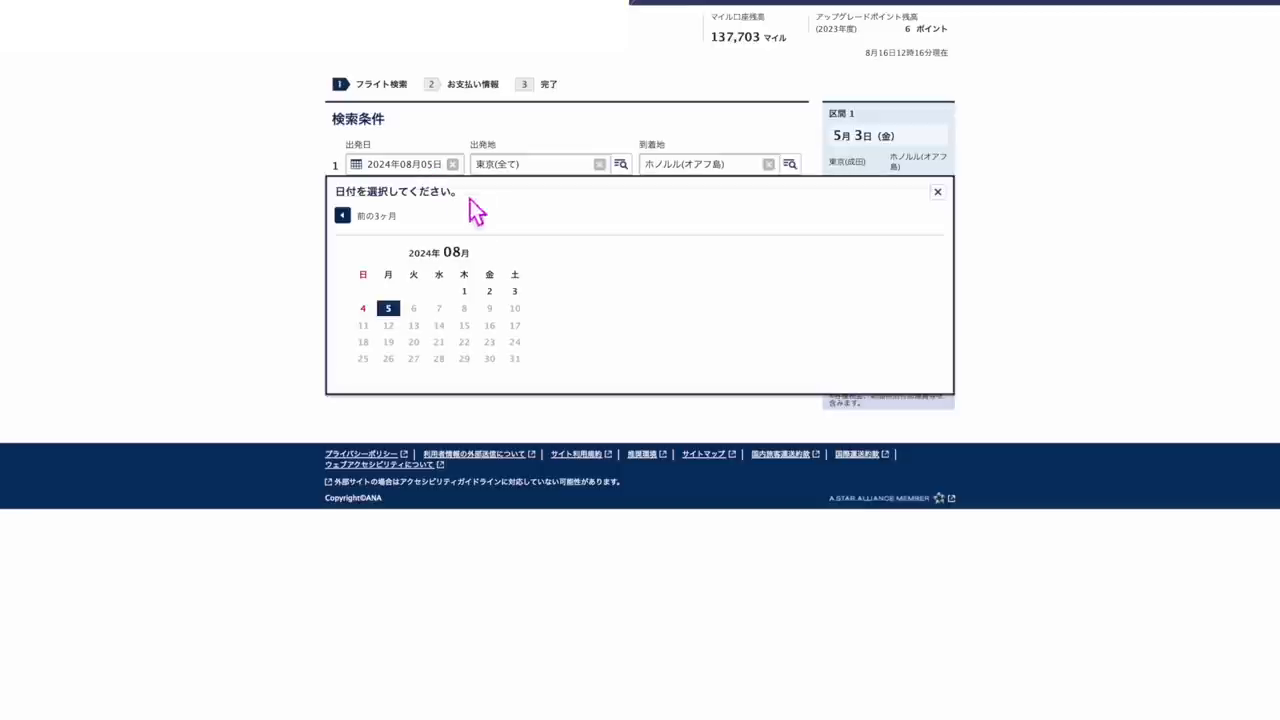
click(428, 140)
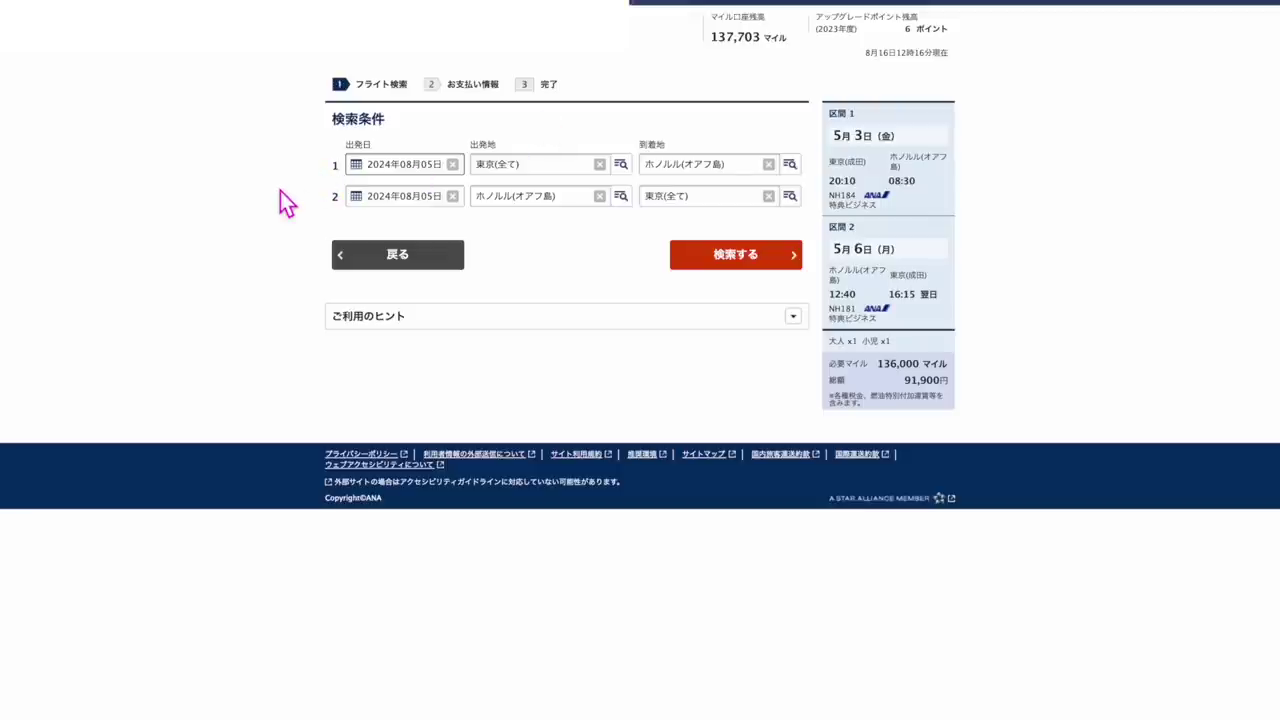
click(405, 175)
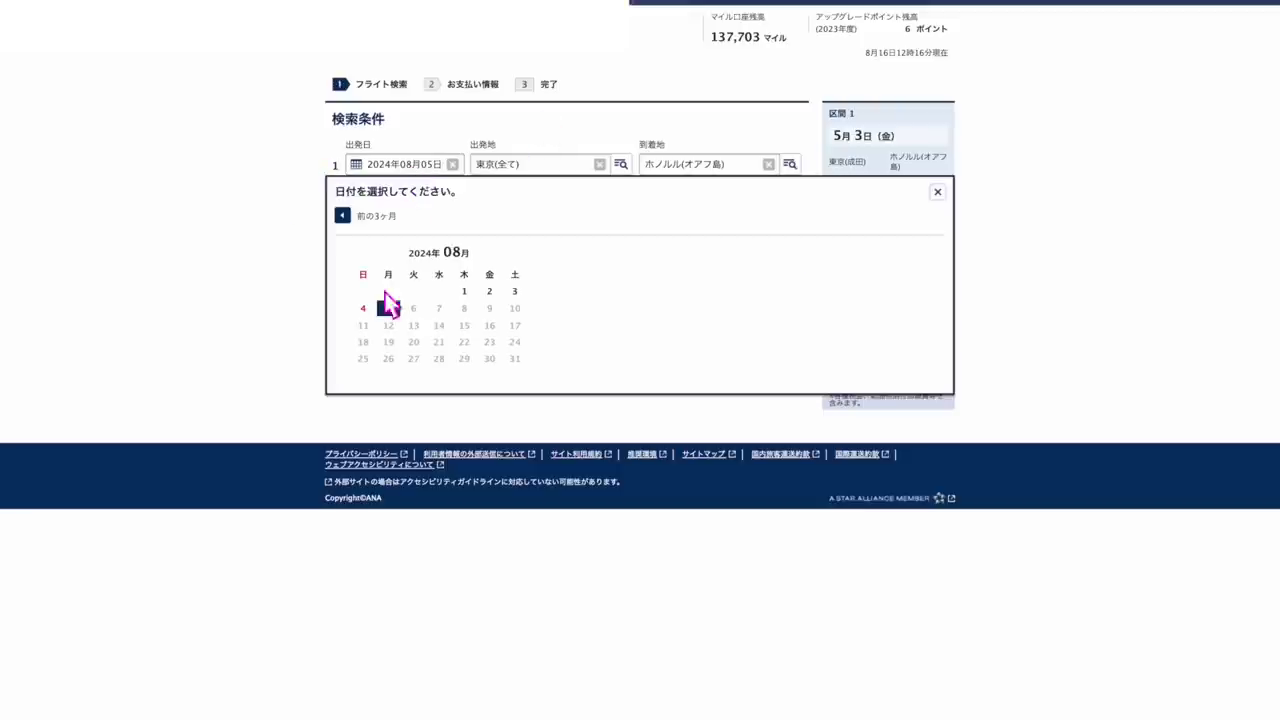
click(397, 313)
click(430, 203)
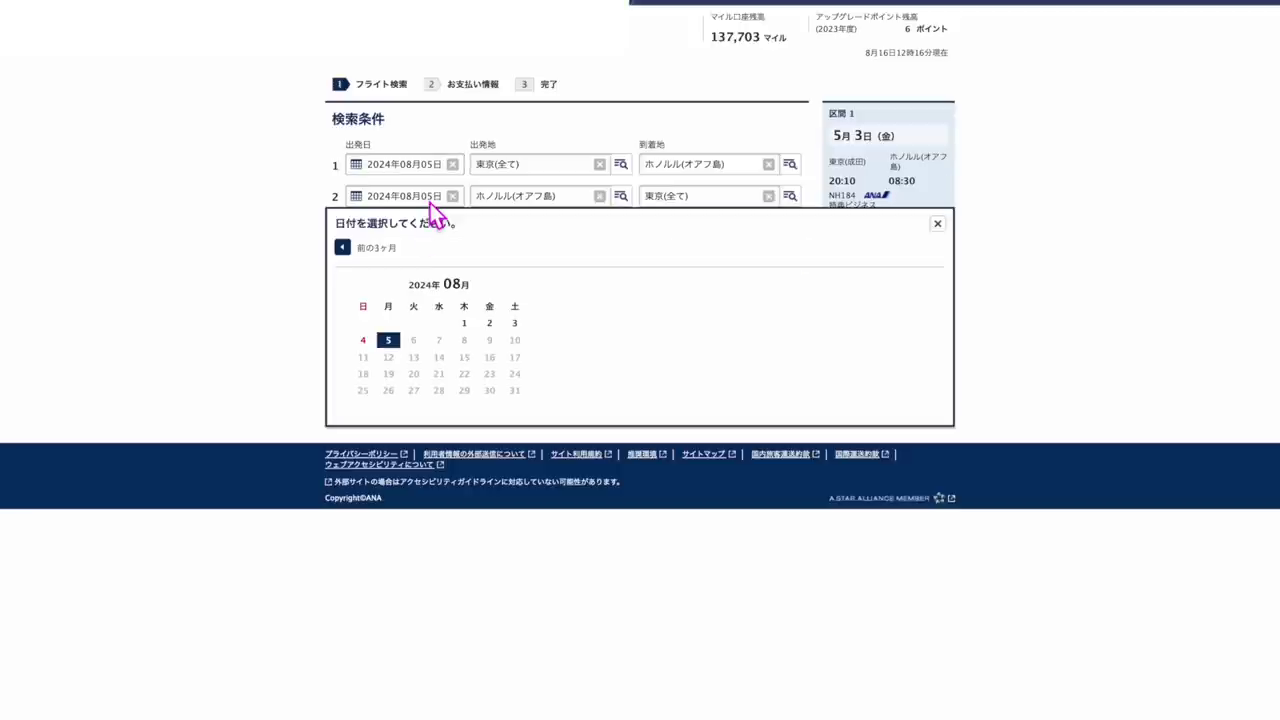
click(391, 341)
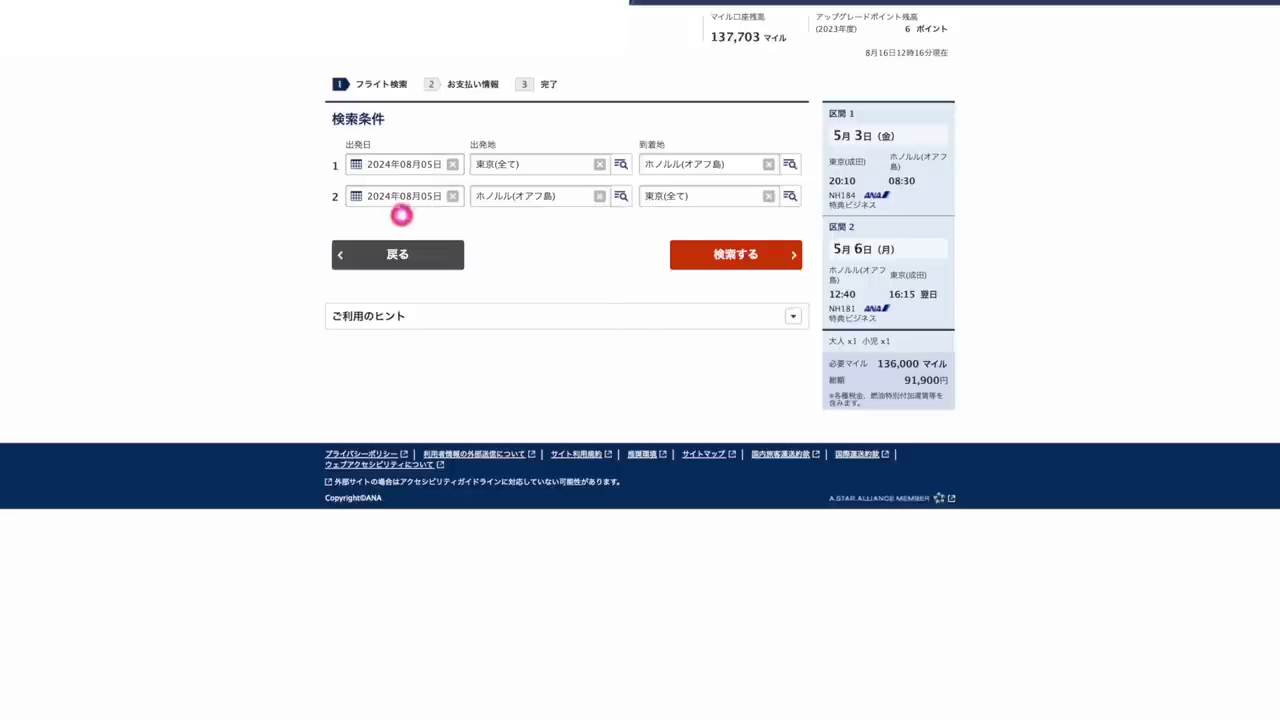
mouse_move(384, 227)
mouse_down()
mouse_move(331, 212)
mouse_move(325, 133)
mouse_move(466, 126)
mouse_move(474, 206)
mouse_move(358, 228)
mouse_up()
click(428, 174)
click(389, 310)
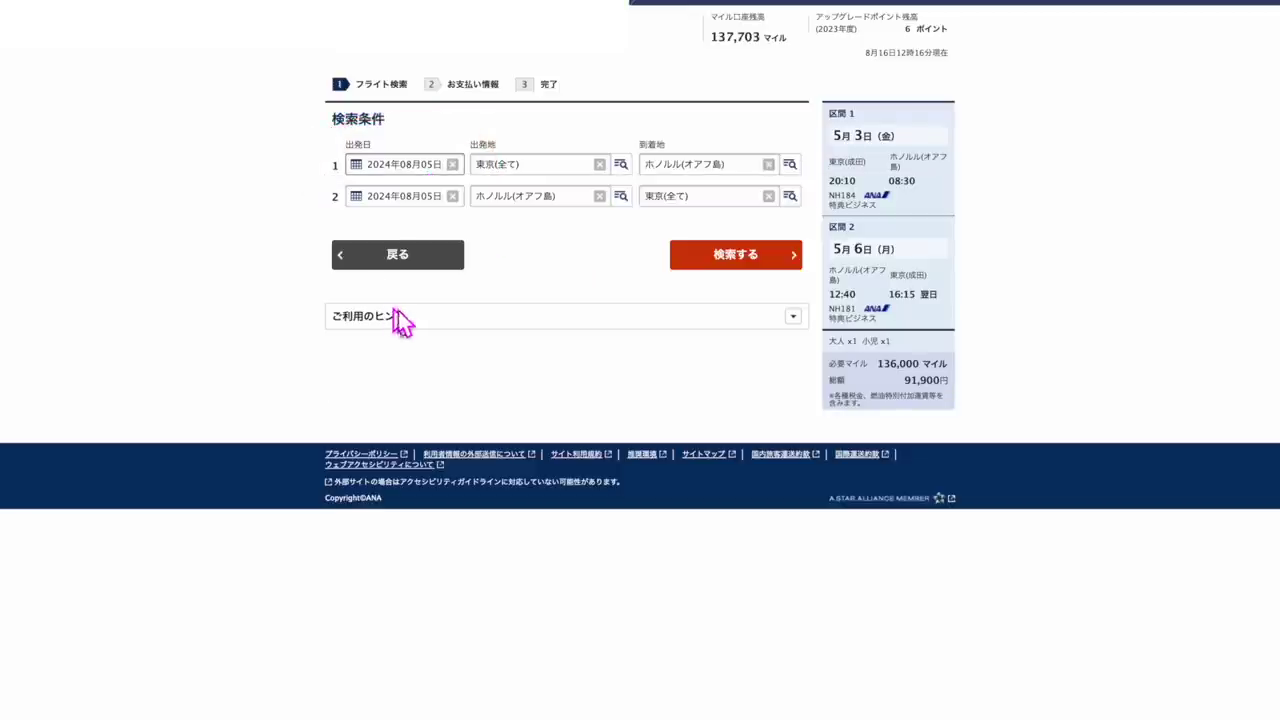
click(424, 200)
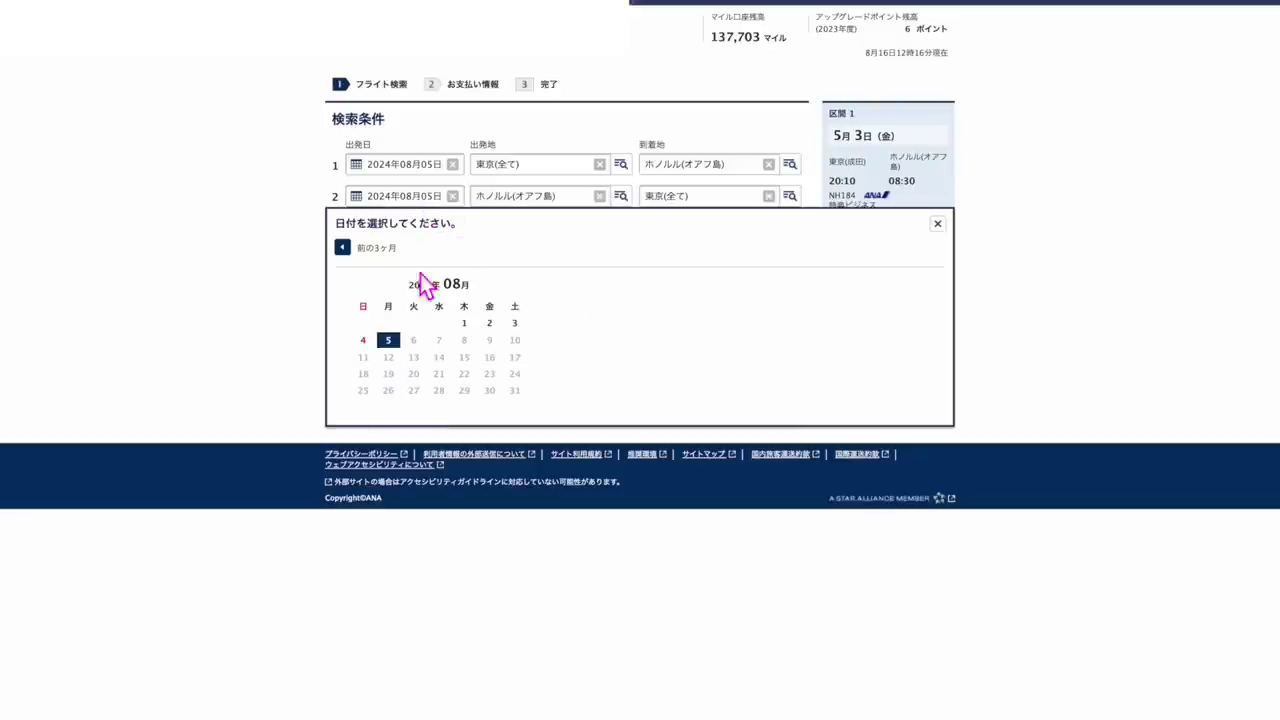
click(247, 264)
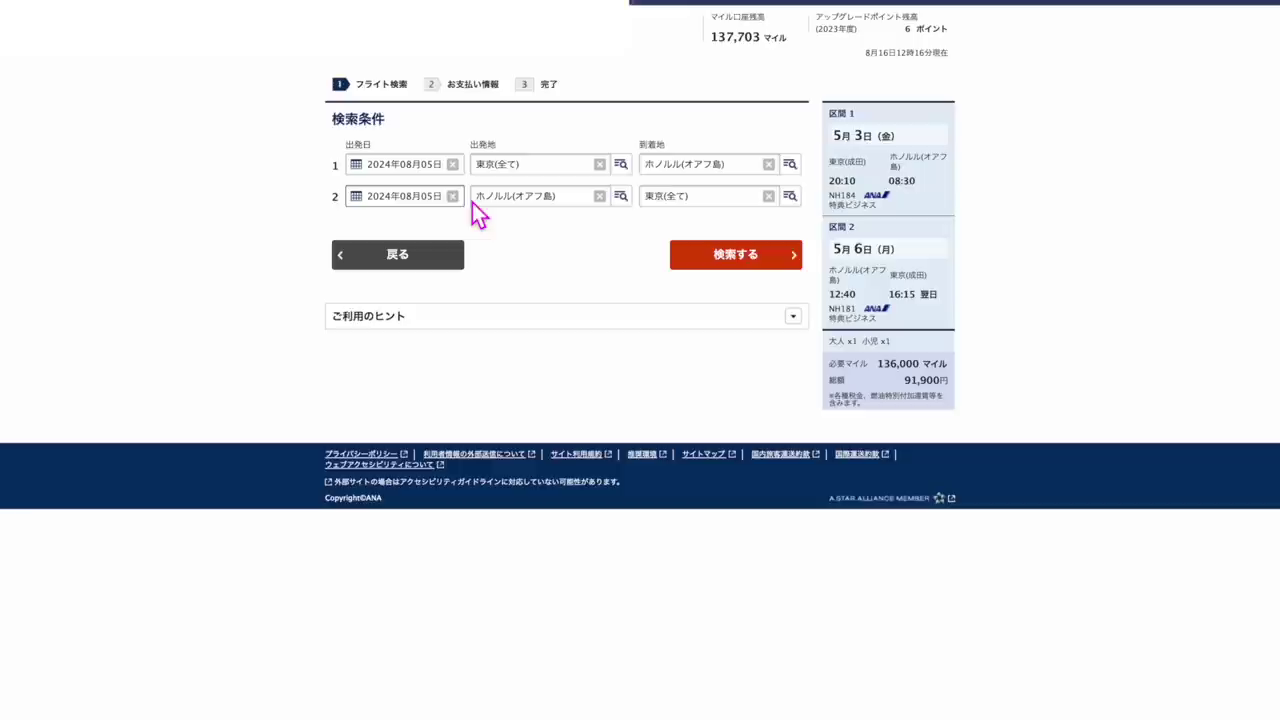
Step: Examine which August 2024 days can be chosen for the first segment's departure, keeping 5 August selected
click(431, 170)
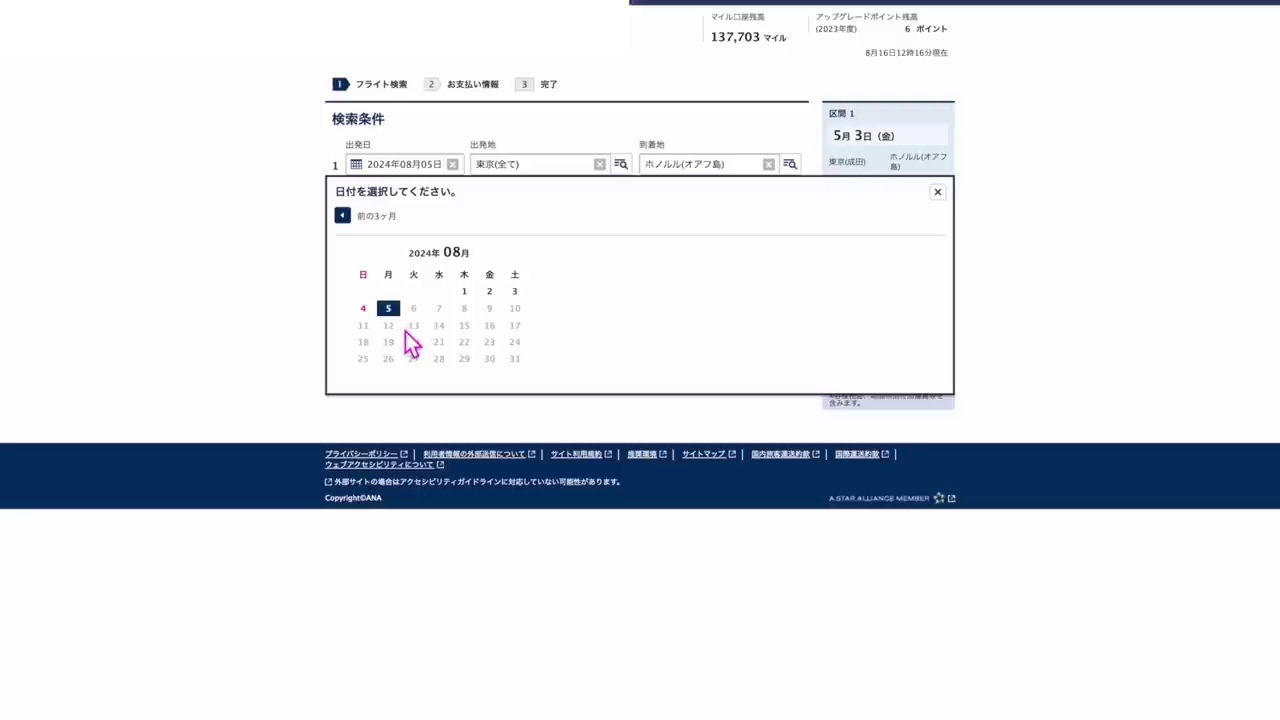
click(311, 287)
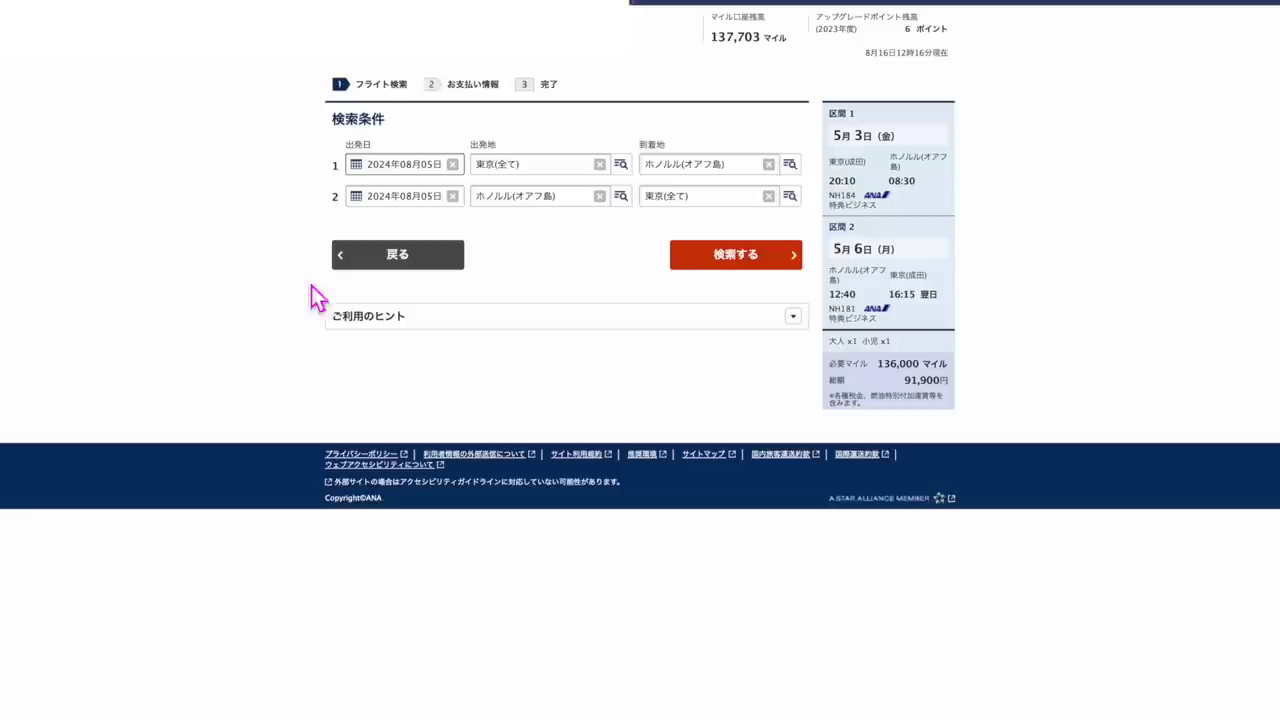
click(423, 174)
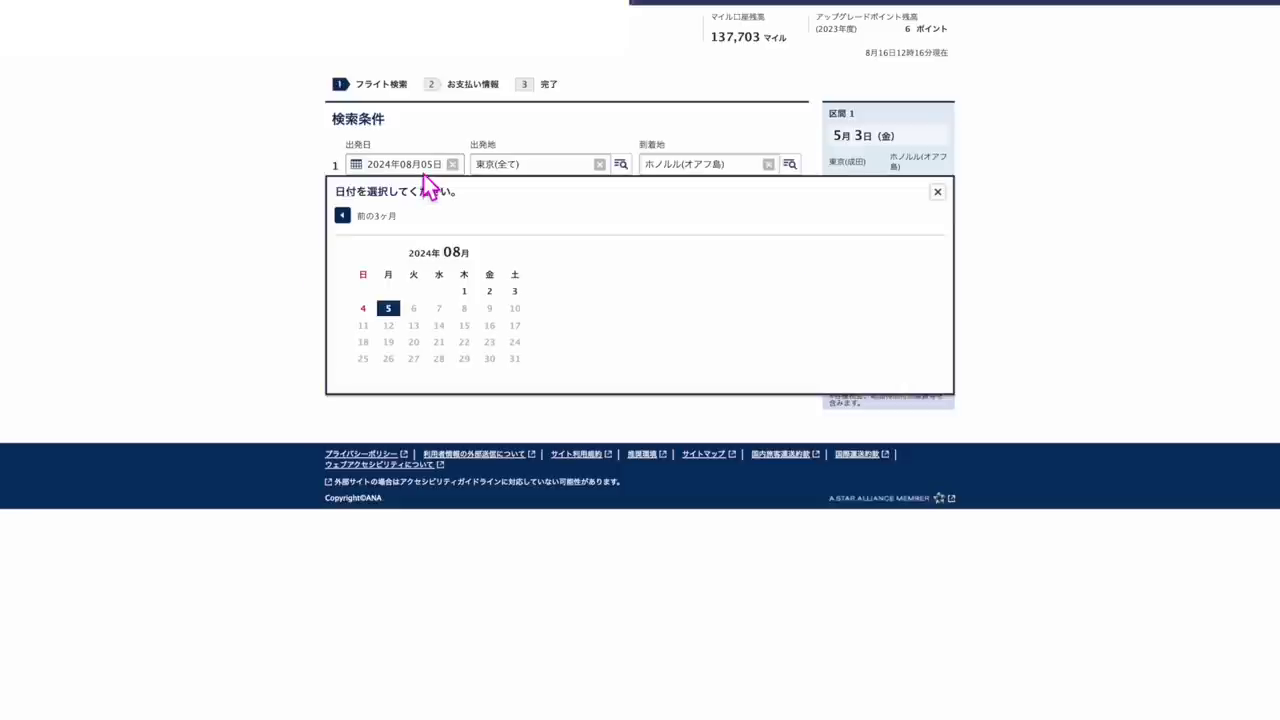
click(389, 309)
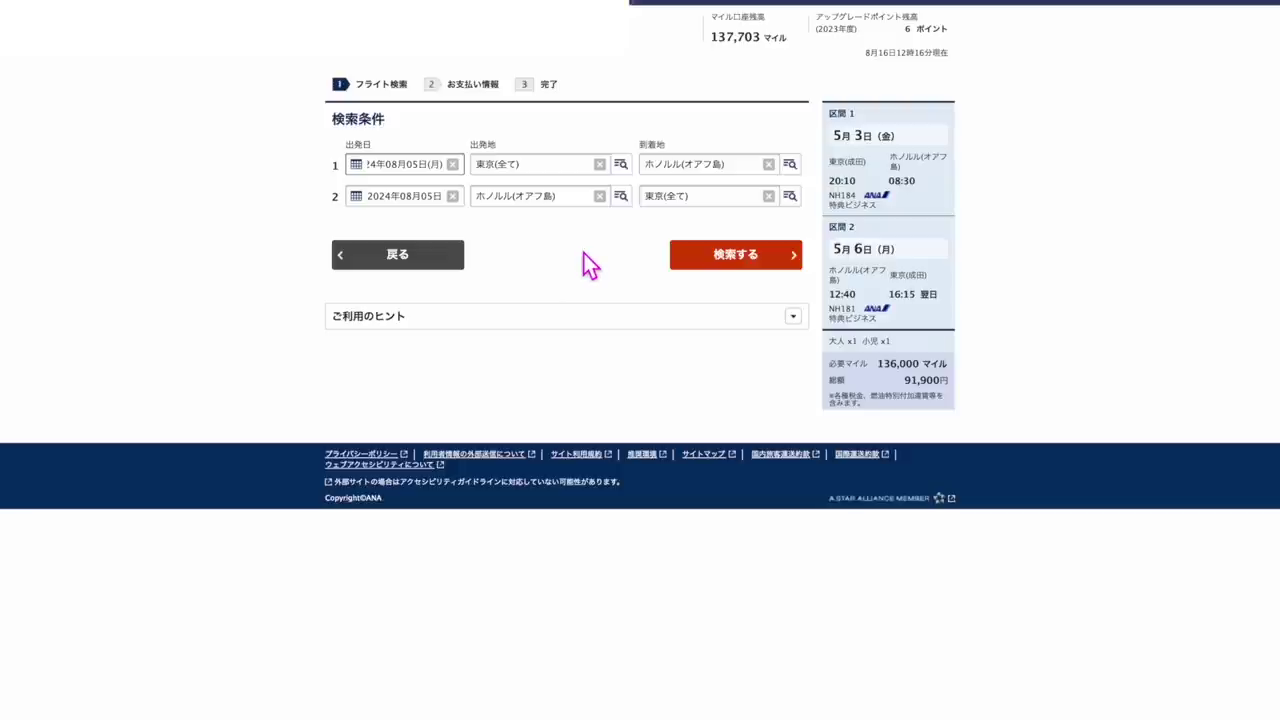
click(417, 172)
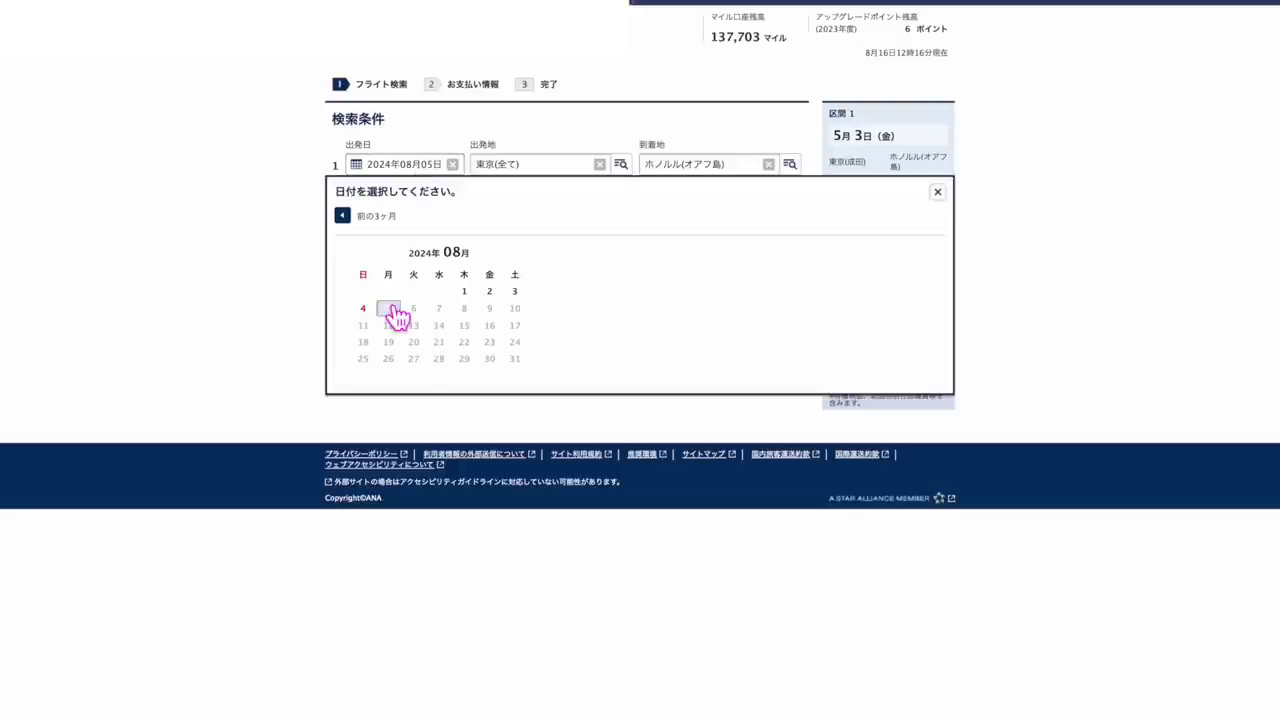
click(395, 310)
click(435, 168)
click(286, 268)
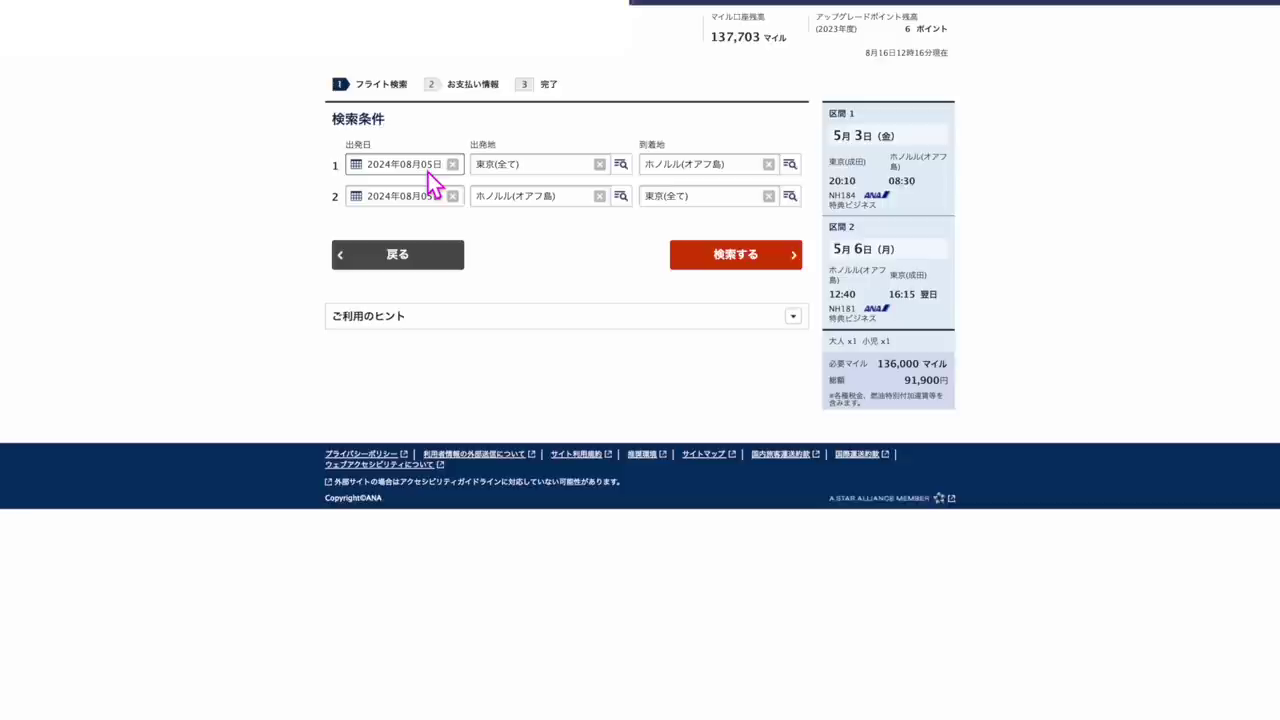
click(428, 172)
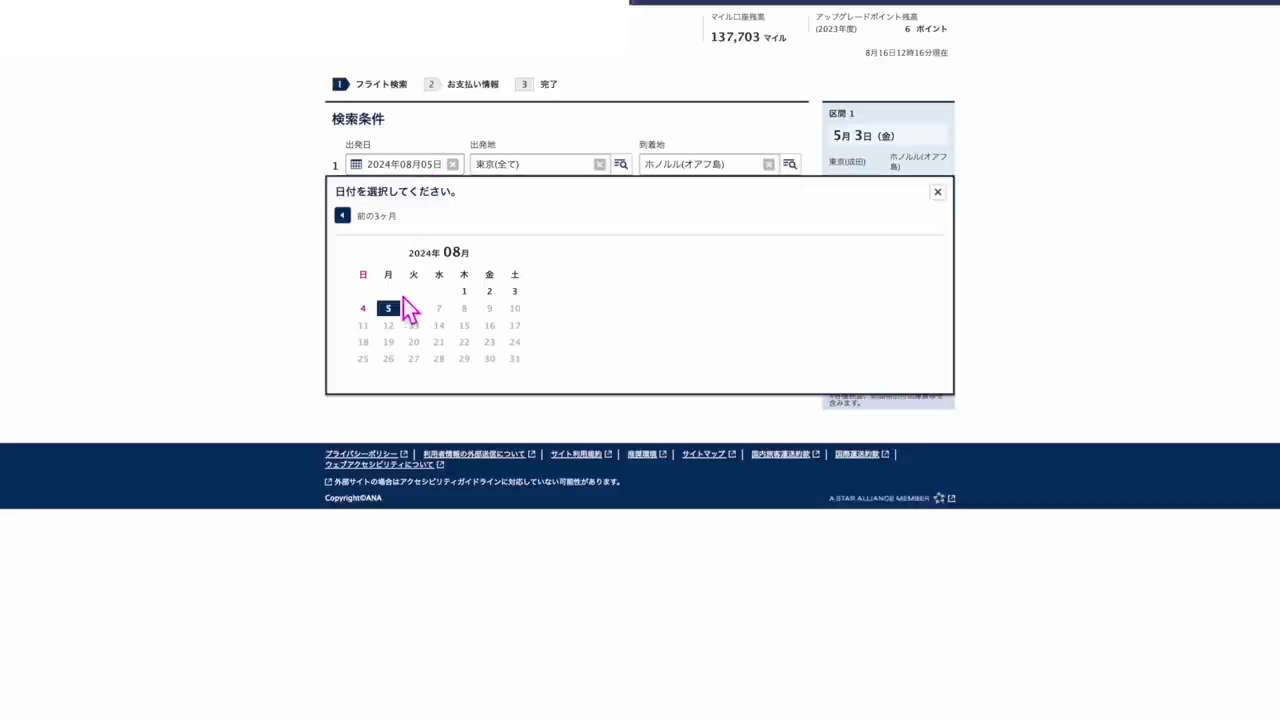
click(302, 283)
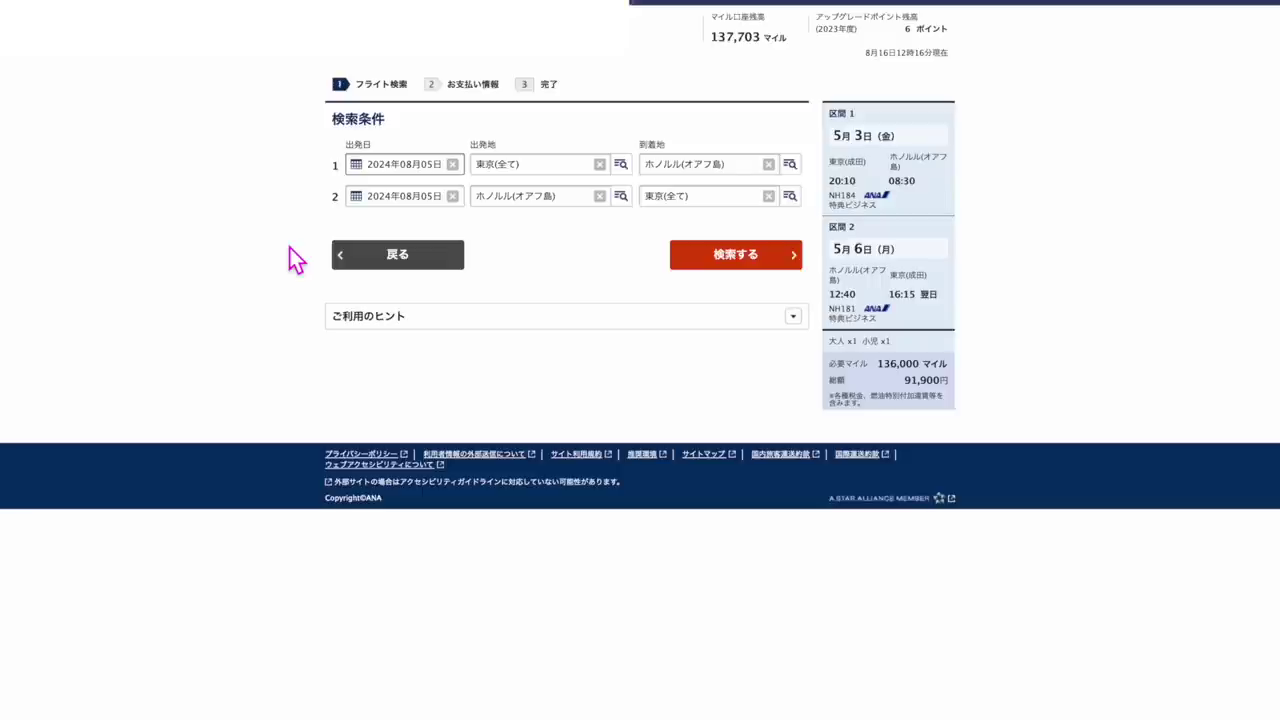
click(395, 174)
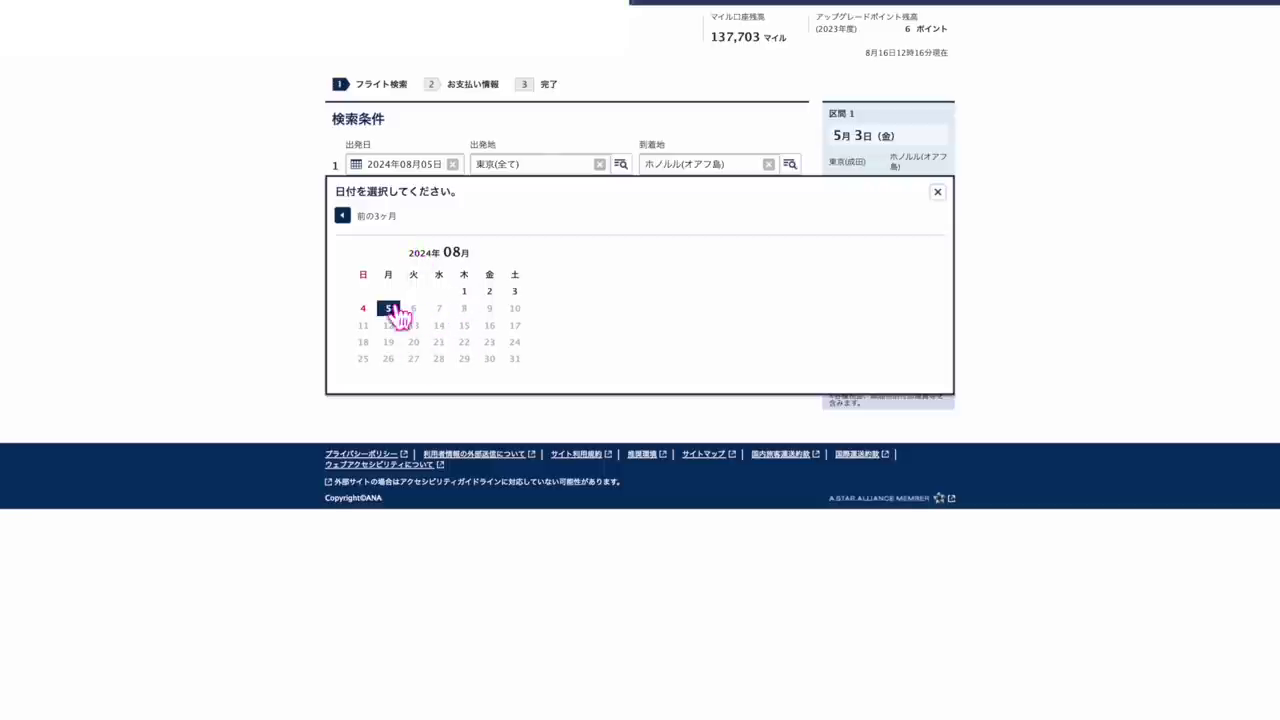
click(270, 270)
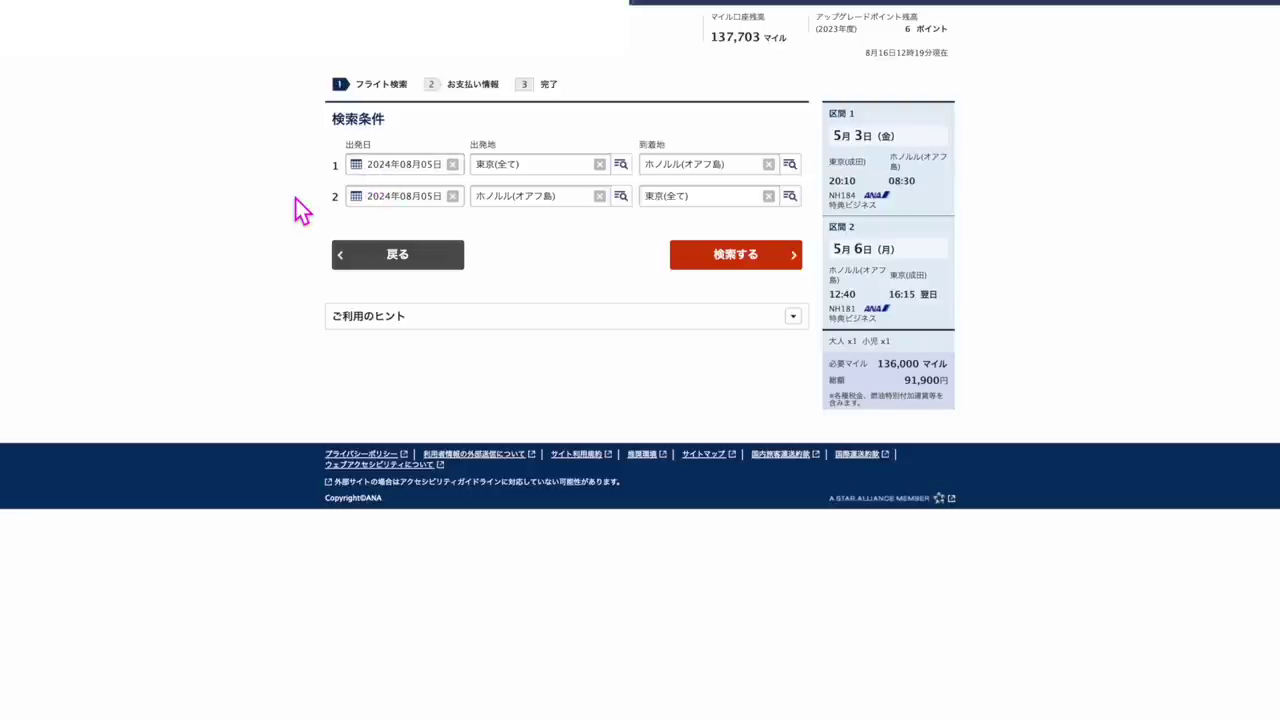
Step: Run the flight search with the new dates and look over the seat availability of both segments
click(746, 274)
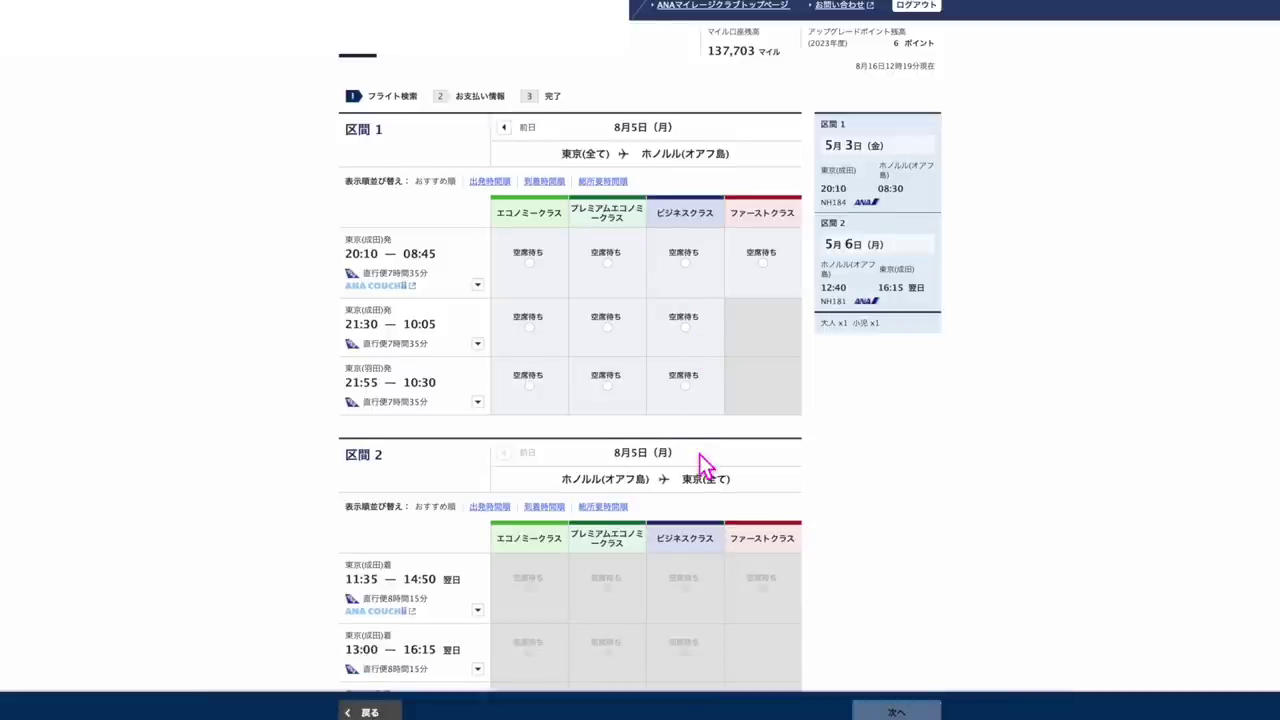
scroll(701, 460, down, 2)
scroll(740, 585, down, 2)
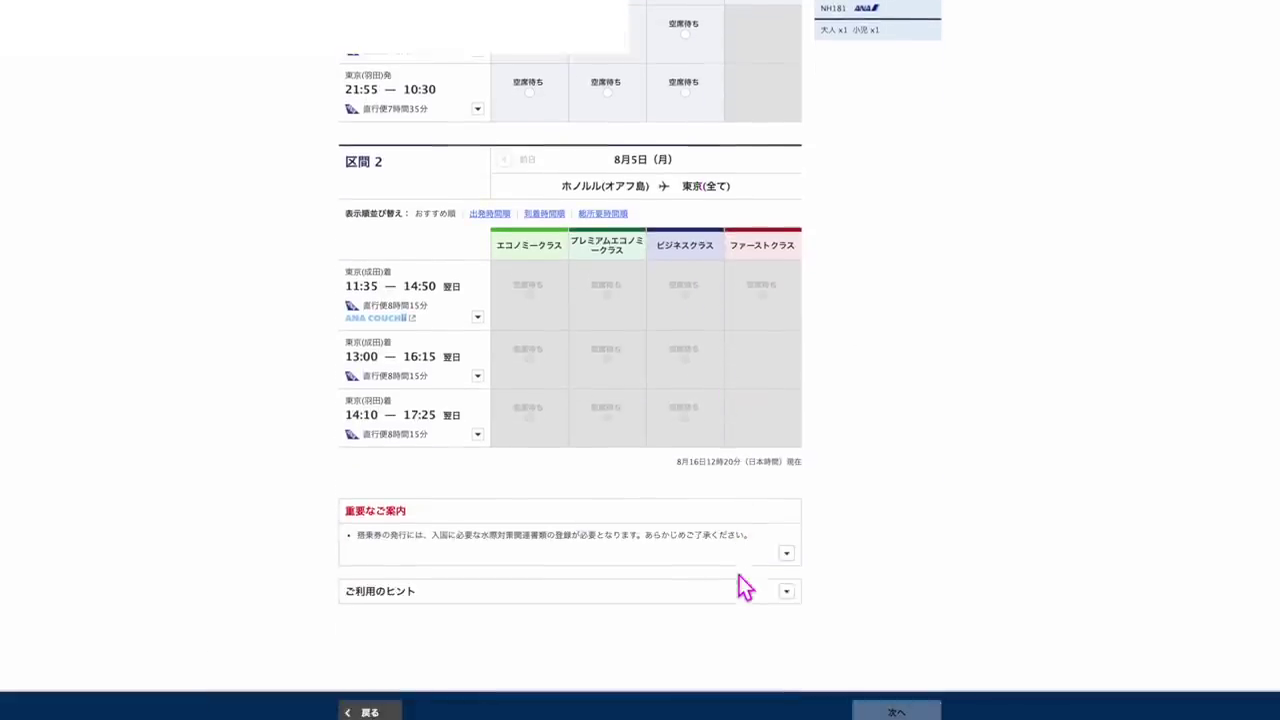
scroll(649, 486, up, 3)
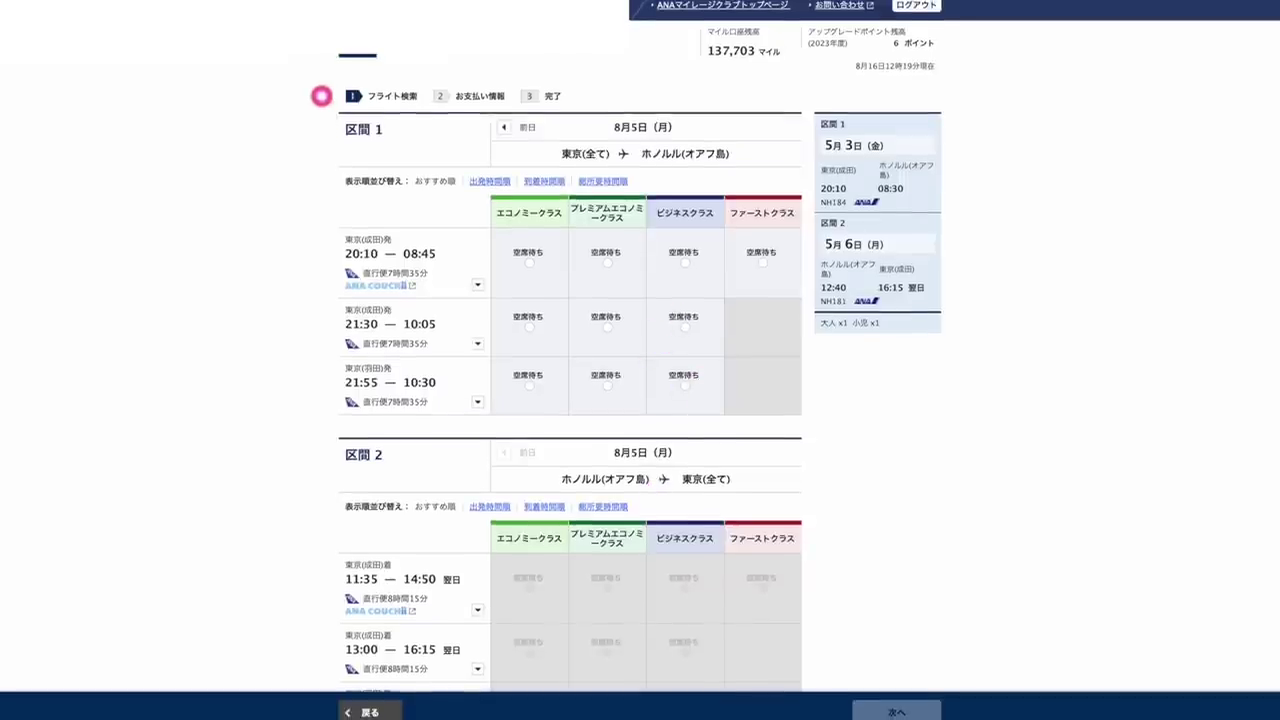
mouse_move(321, 96)
mouse_down()
mouse_move(309, 410)
mouse_move(398, 434)
mouse_up()
mouse_move(755, 441)
mouse_down()
mouse_move(871, 440)
mouse_move(989, 366)
mouse_move(961, 93)
mouse_move(323, 66)
mouse_move(309, 77)
mouse_up()
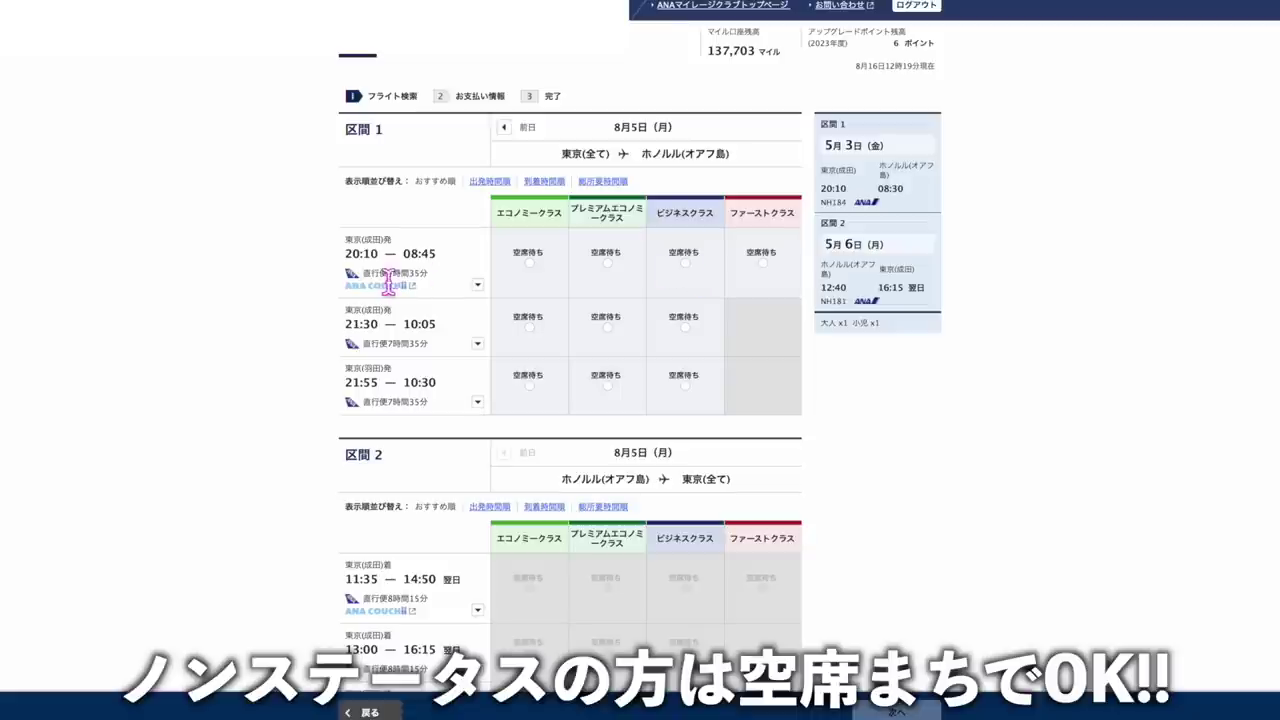
Step: Compare the three outbound departures and select the business class waitlist option on the 20:10 Tokyo (Narita)–Honolulu flight
click(344, 246)
drag(344, 245, 410, 245)
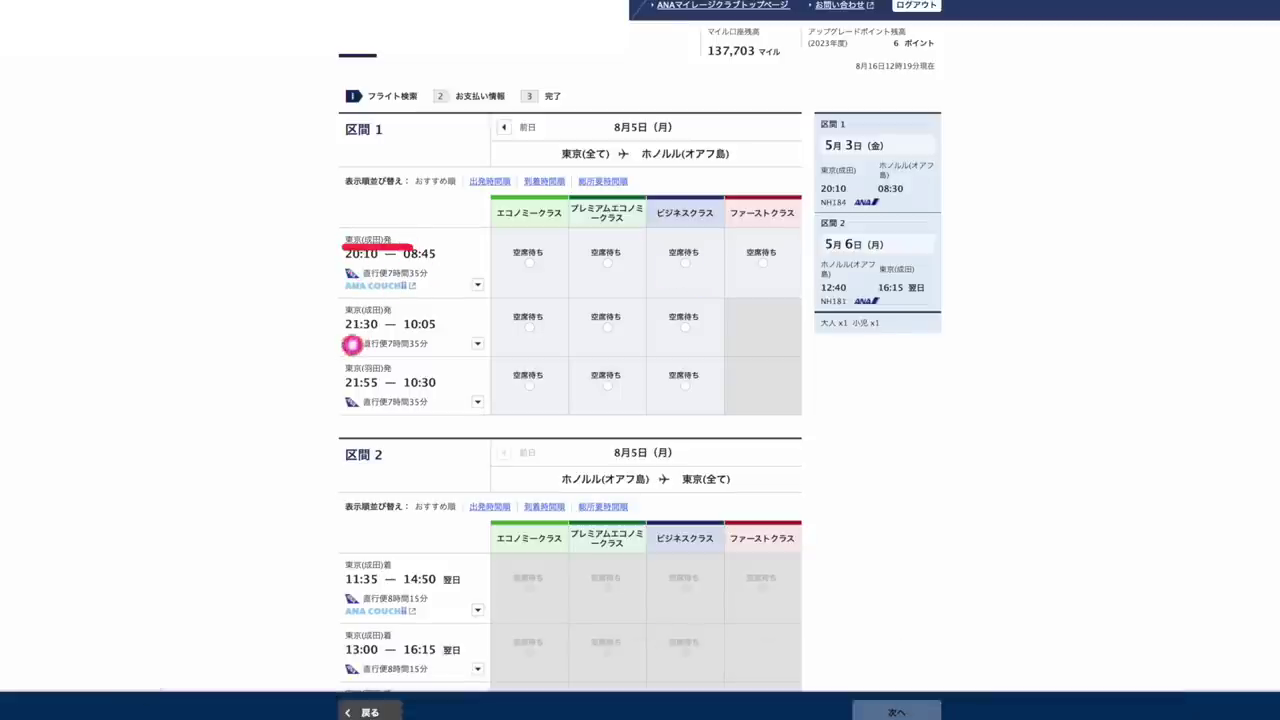
drag(346, 320, 398, 320)
drag(345, 376, 403, 377)
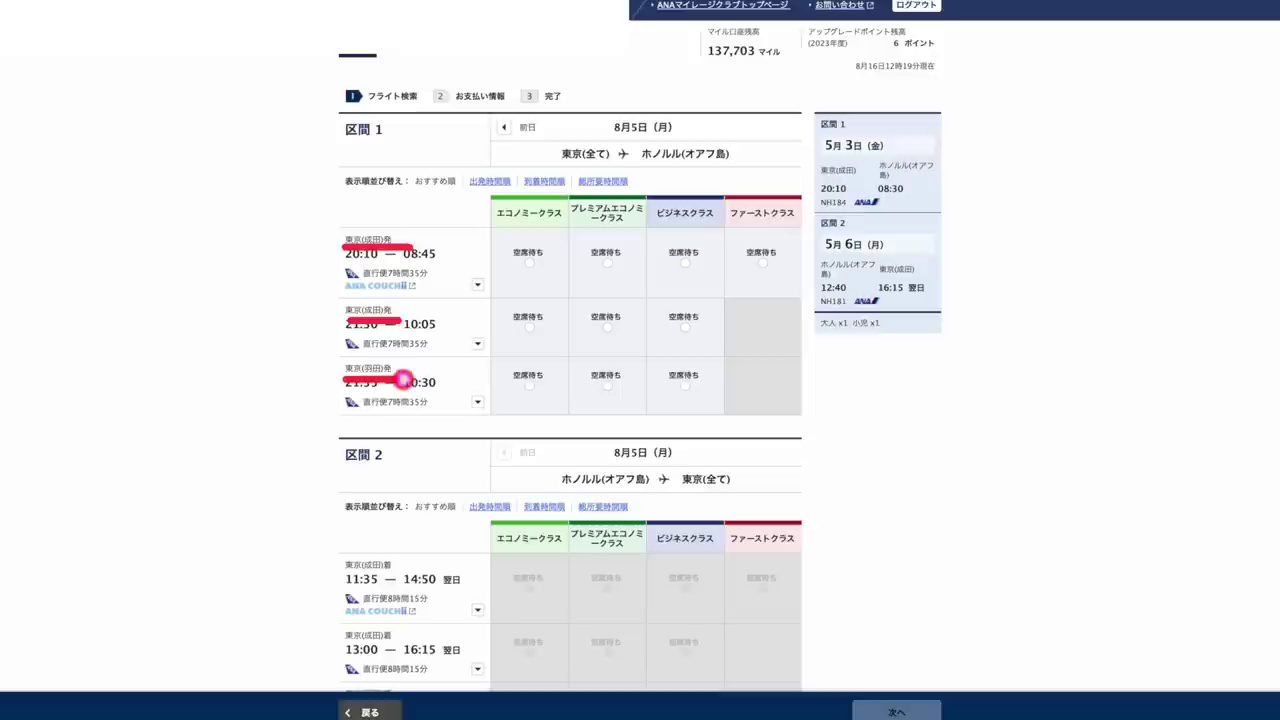
click(693, 288)
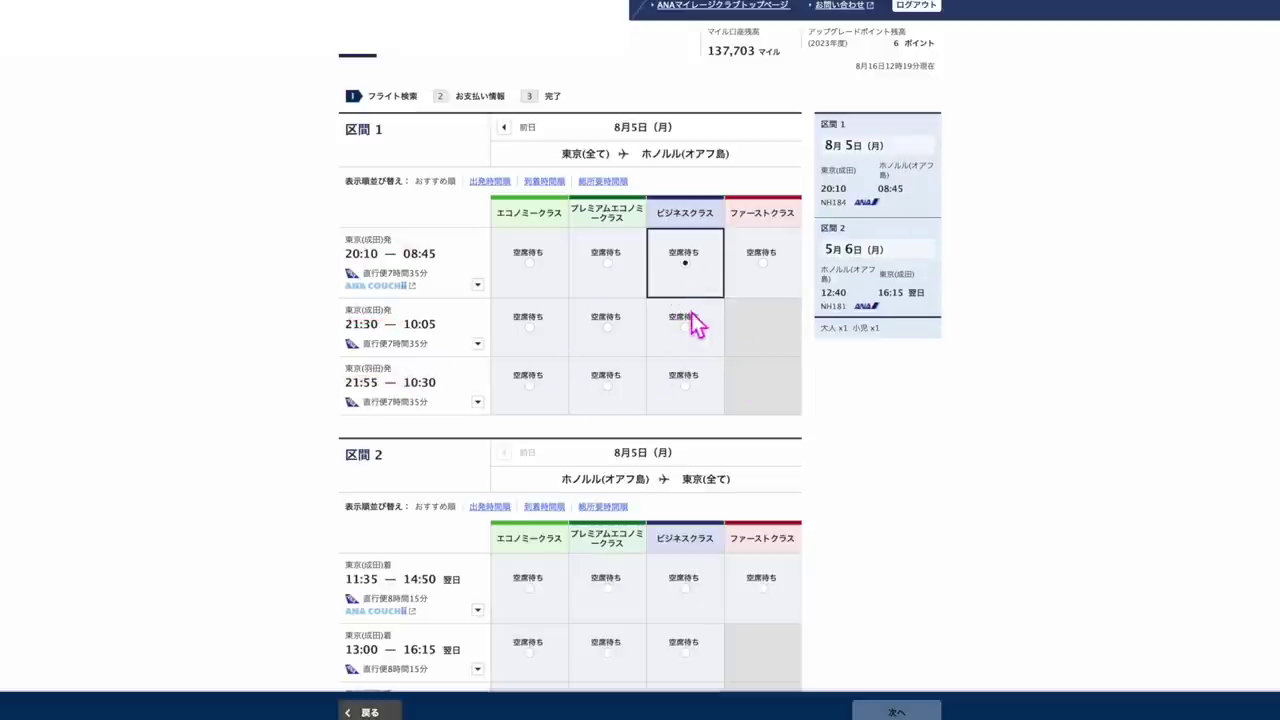
Step: Examine the second segment's Honolulu–Tokyo flights on 5 August and compare their seat availability with the first segment
scroll(692, 340, down, 2)
scroll(620, 172, up, 1)
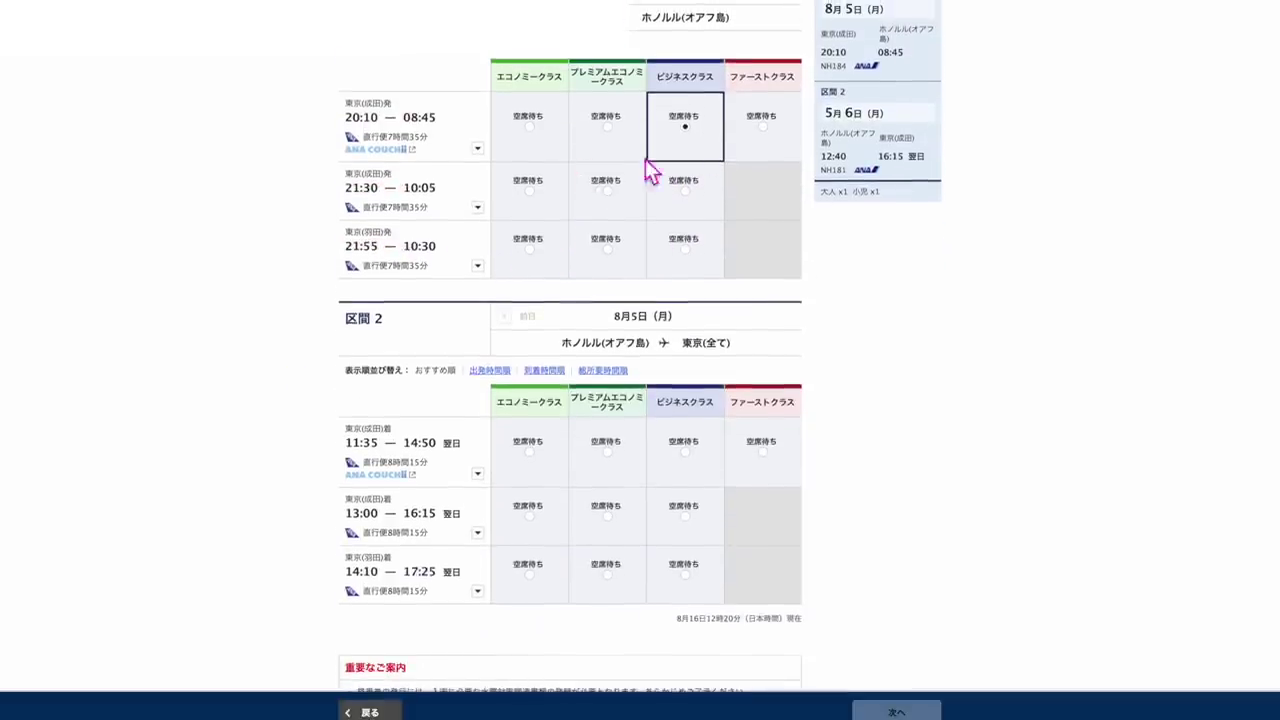
scroll(678, 215, down, 1)
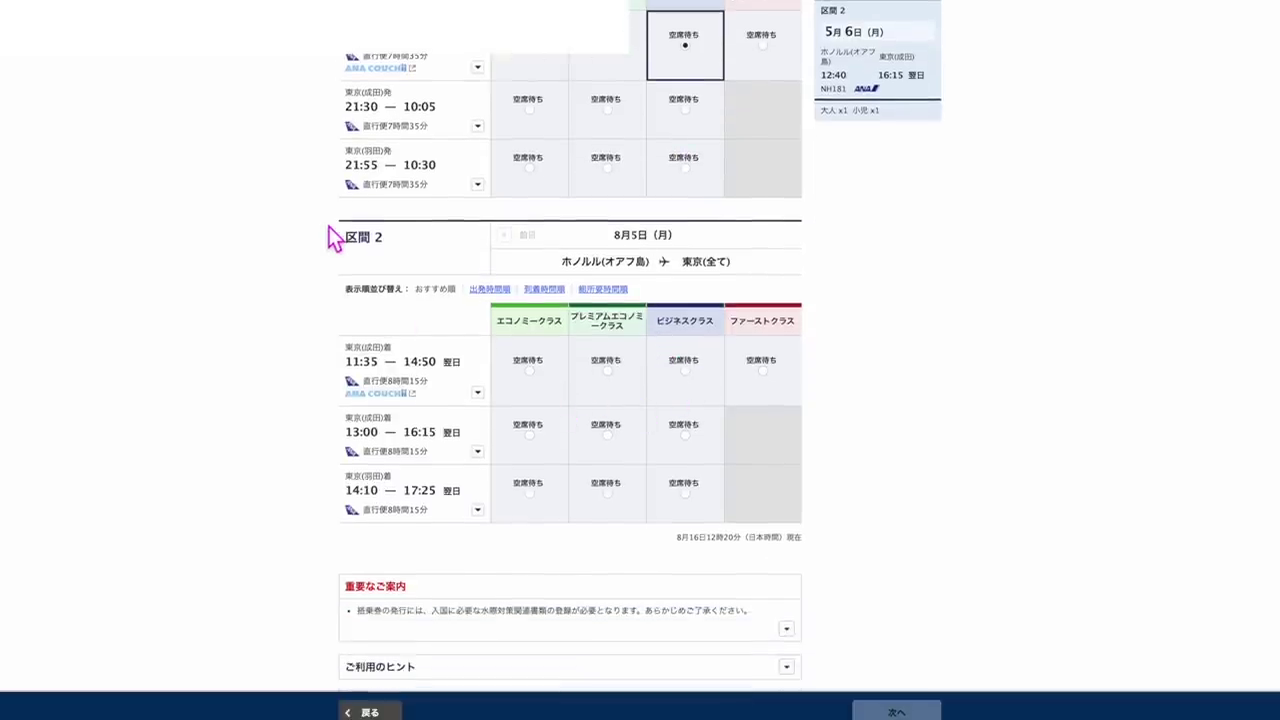
mouse_move(334, 220)
mouse_down()
mouse_move(328, 530)
mouse_move(921, 562)
mouse_move(902, 263)
mouse_move(609, 206)
mouse_move(345, 224)
mouse_up()
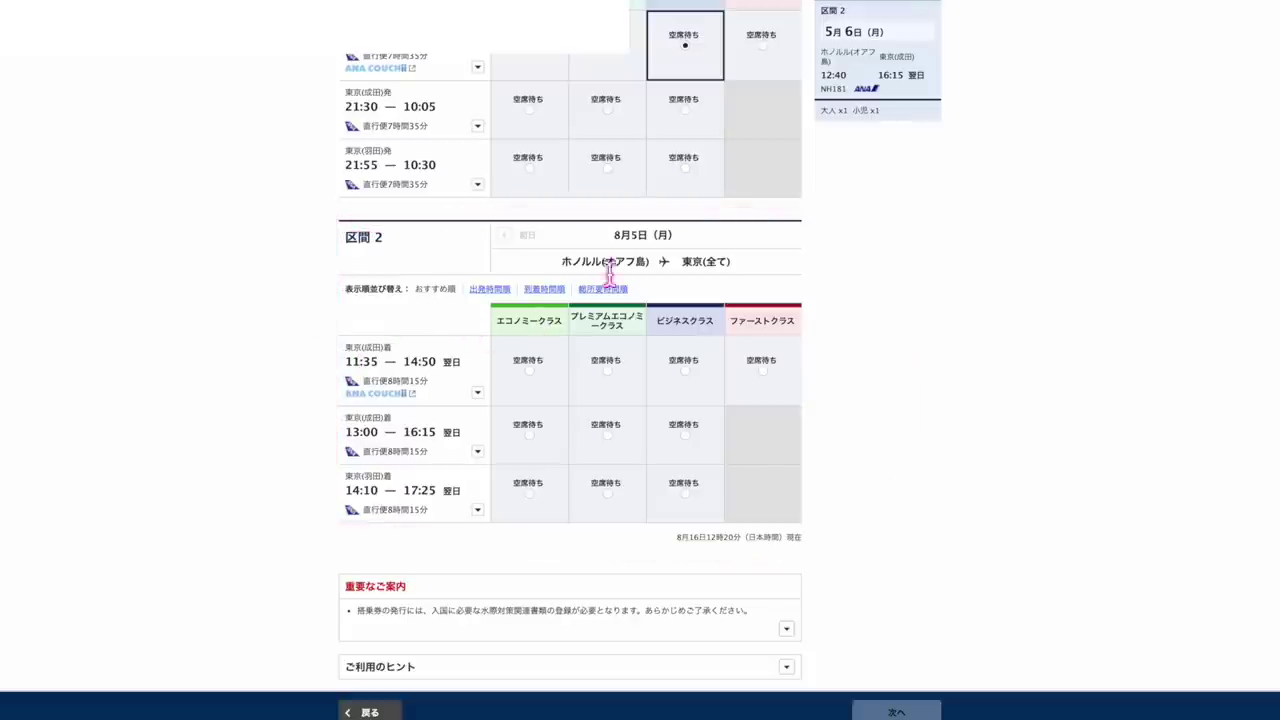
drag(602, 246, 704, 247)
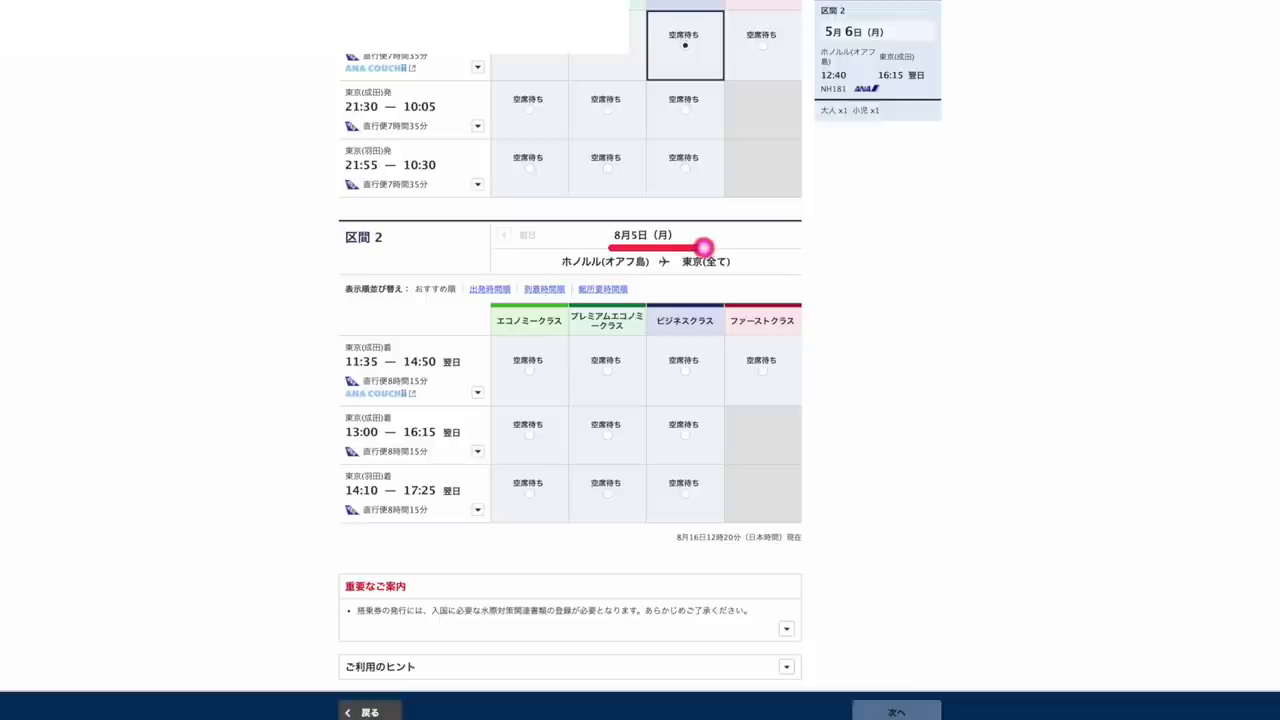
mouse_move(603, 243)
mouse_down()
mouse_move(626, 194)
mouse_move(681, 237)
mouse_move(575, 232)
mouse_move(696, 218)
mouse_move(580, 245)
mouse_move(689, 220)
mouse_up()
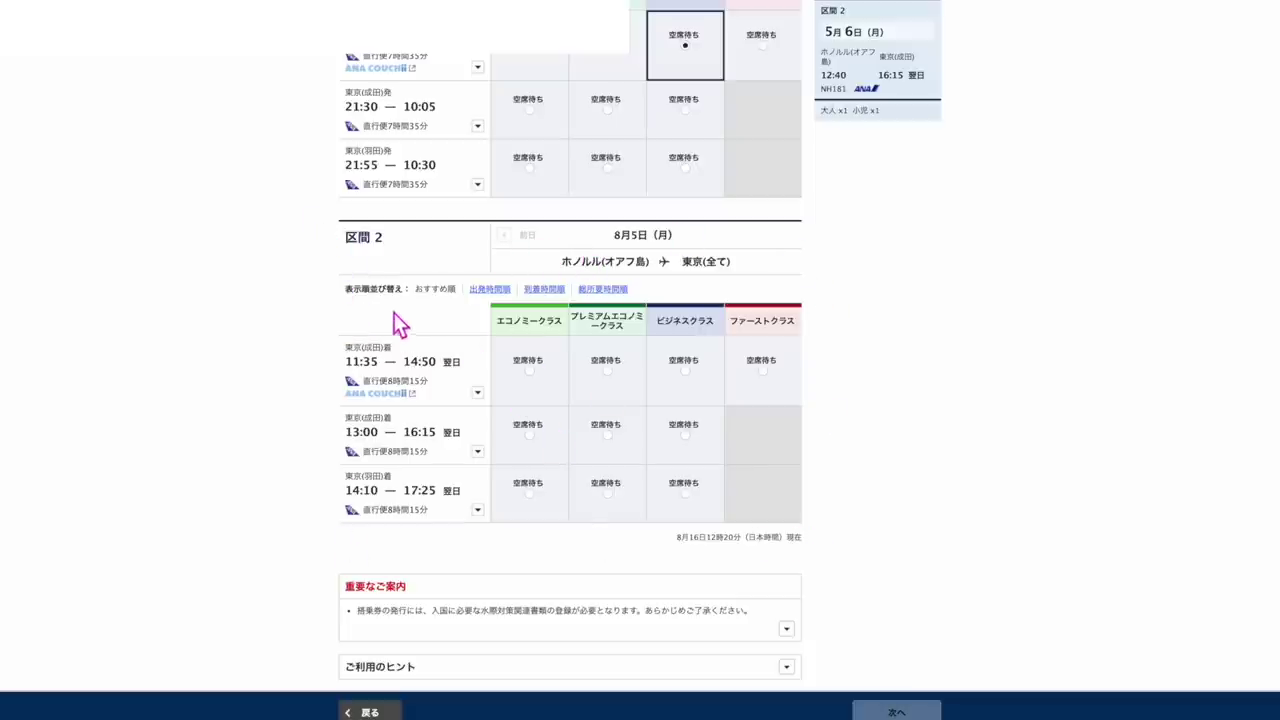
mouse_move(329, 232)
mouse_down()
mouse_move(331, 534)
mouse_move(880, 550)
mouse_up()
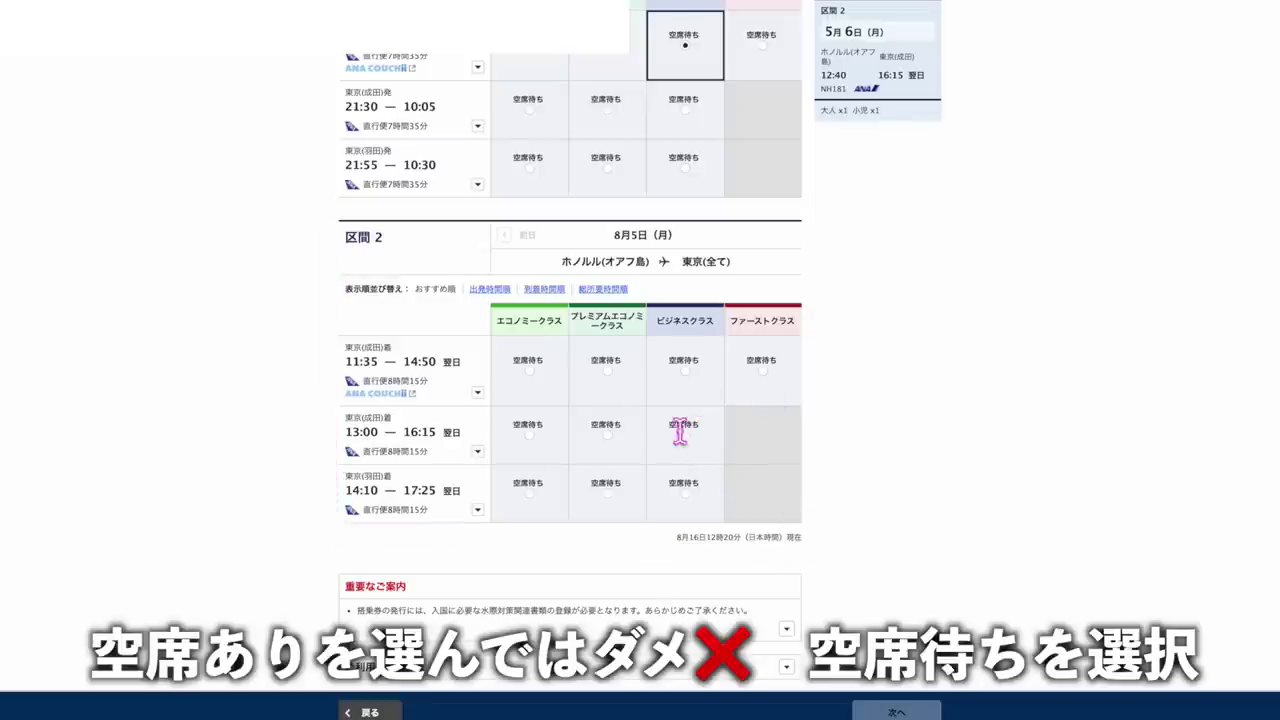
scroll(671, 428, up, 1)
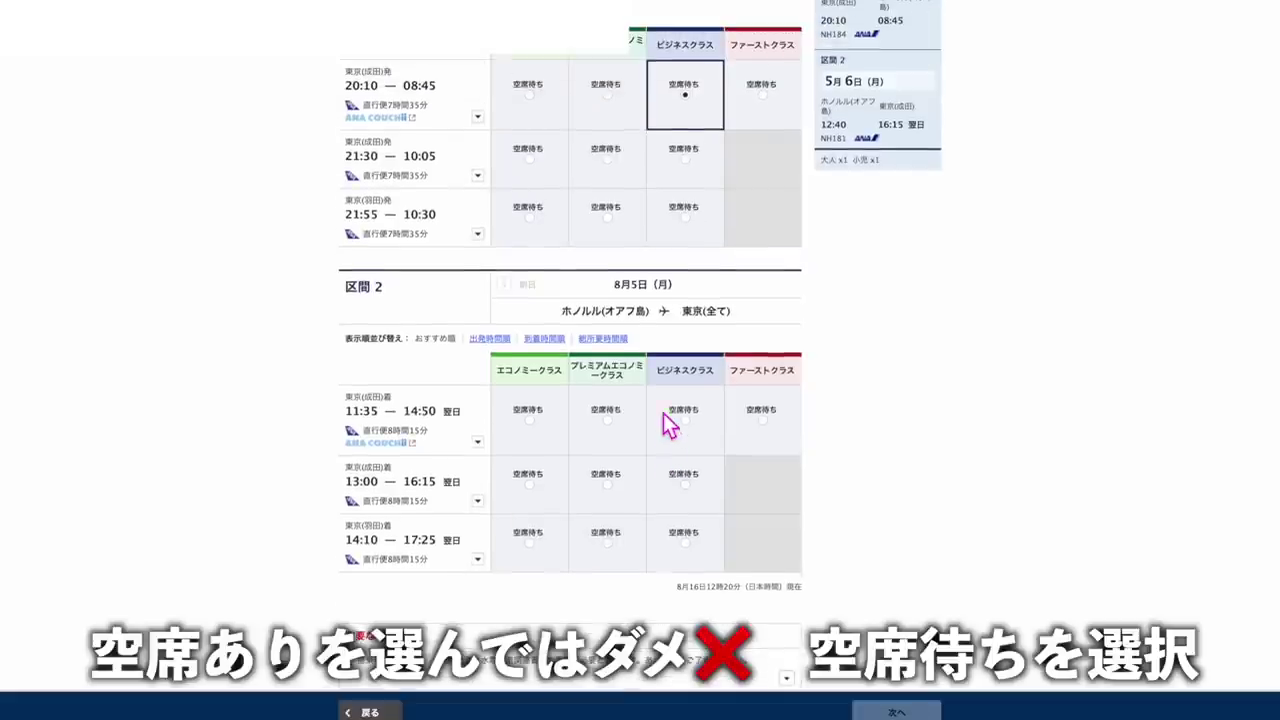
scroll(900, 380, up, 1)
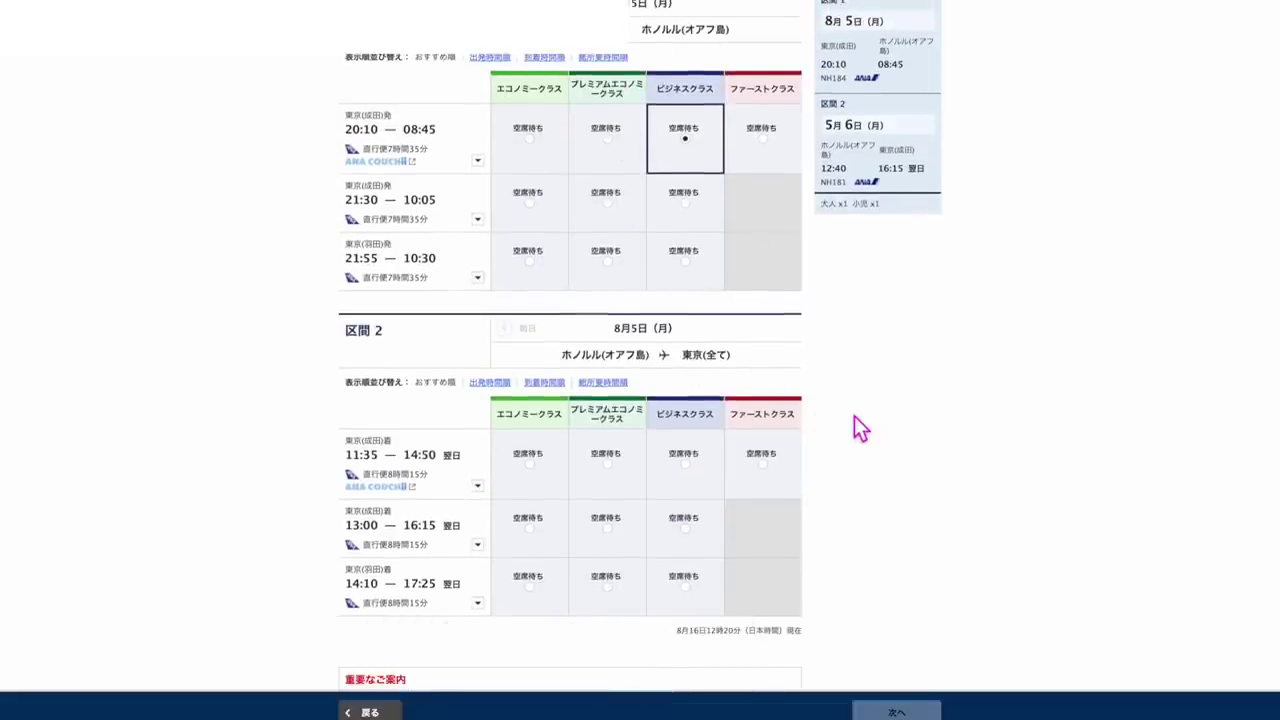
scroll(855, 420, down, 2)
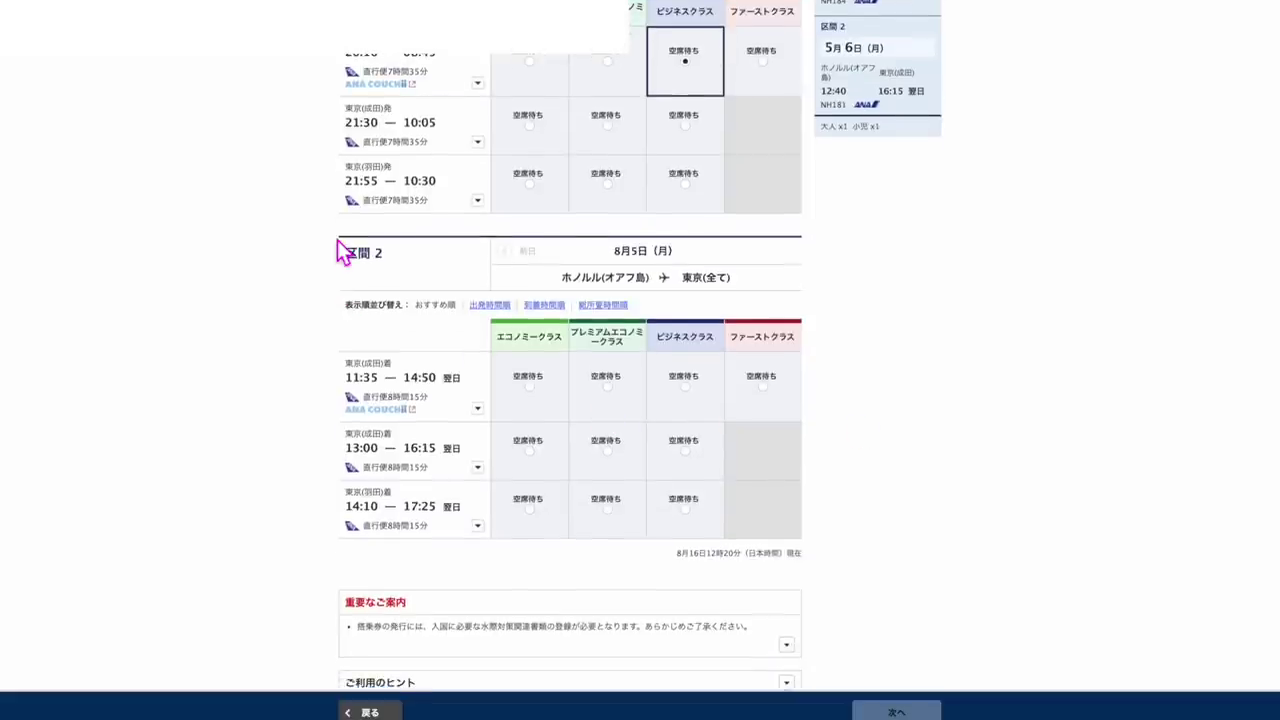
Step: Compare the three return departures, select the business class waitlist option on the 11:35 Honolulu–Tokyo (Narita) flight and continue to the itinerary comparison
mouse_move(337, 240)
mouse_down()
mouse_move(331, 349)
mouse_move(369, 571)
mouse_move(860, 585)
mouse_up()
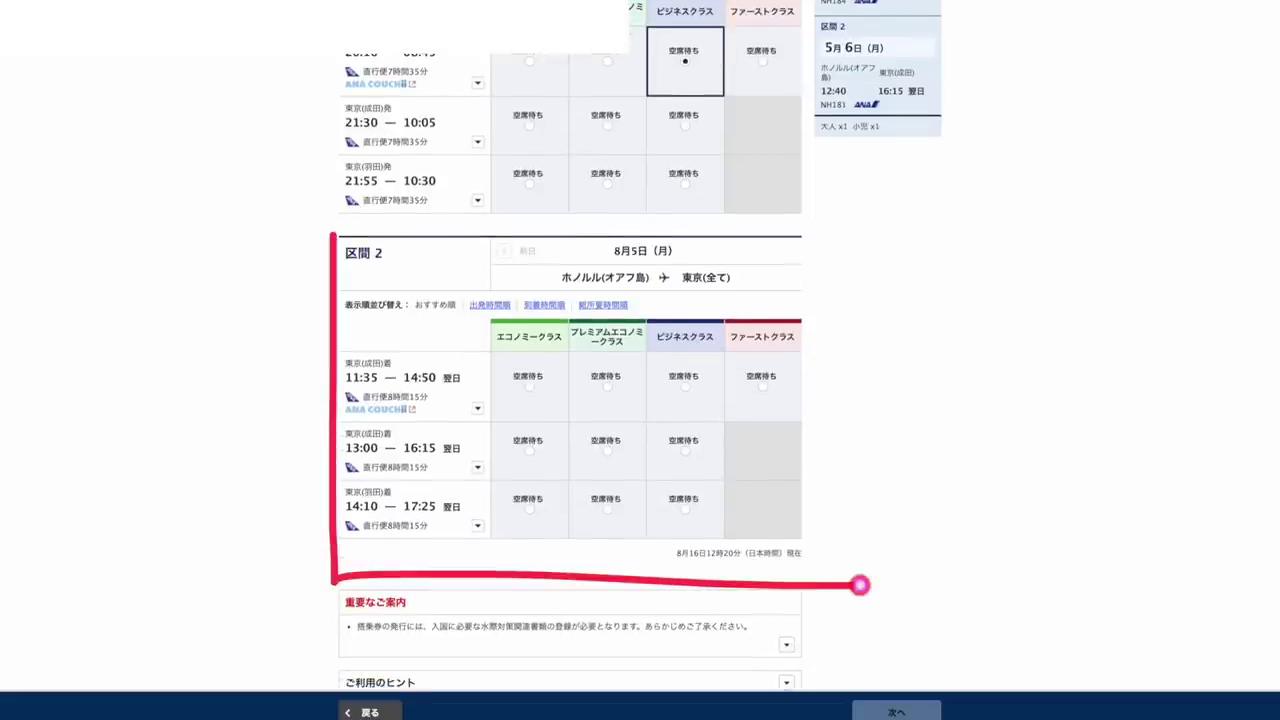
drag(503, 508, 723, 509)
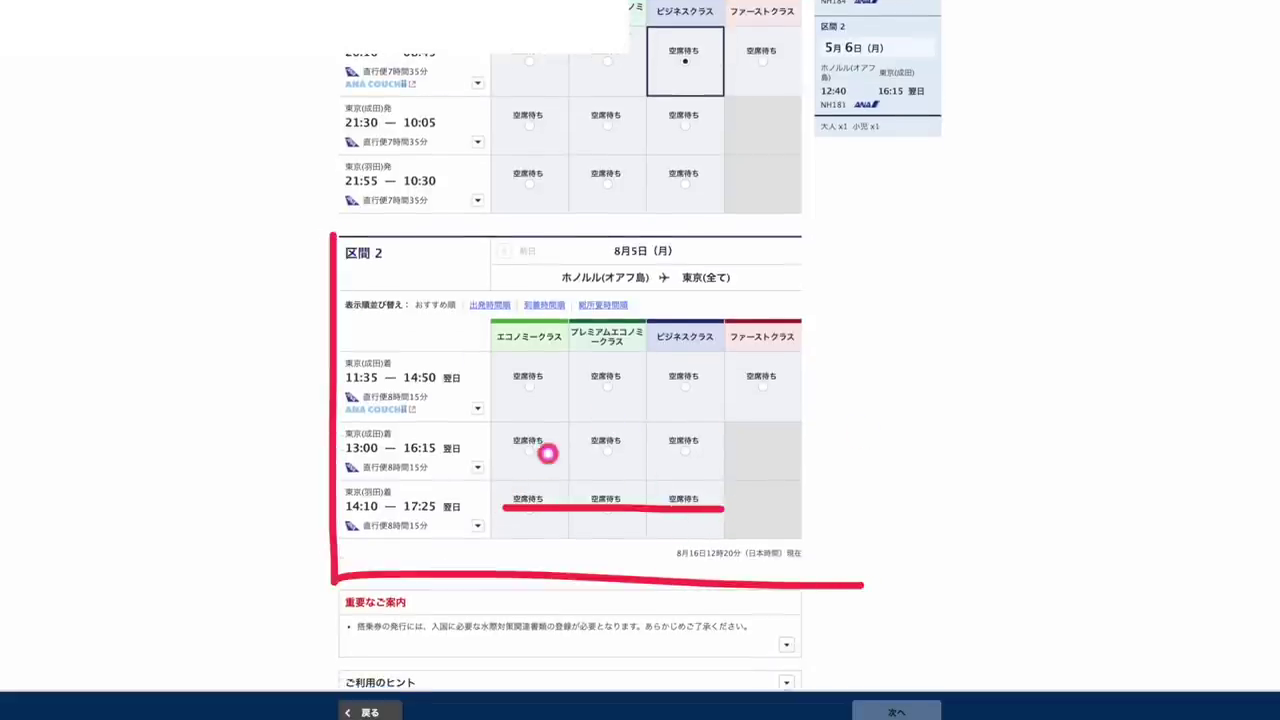
drag(515, 445, 744, 447)
drag(497, 391, 748, 392)
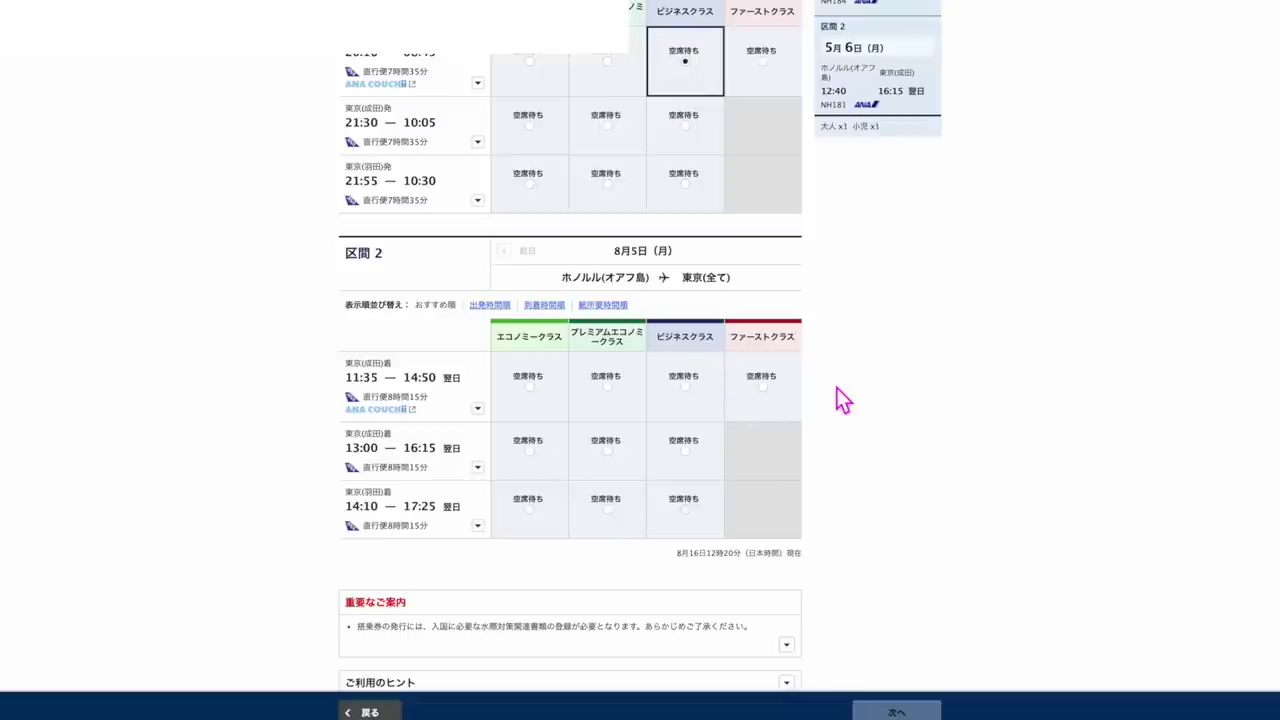
click(681, 396)
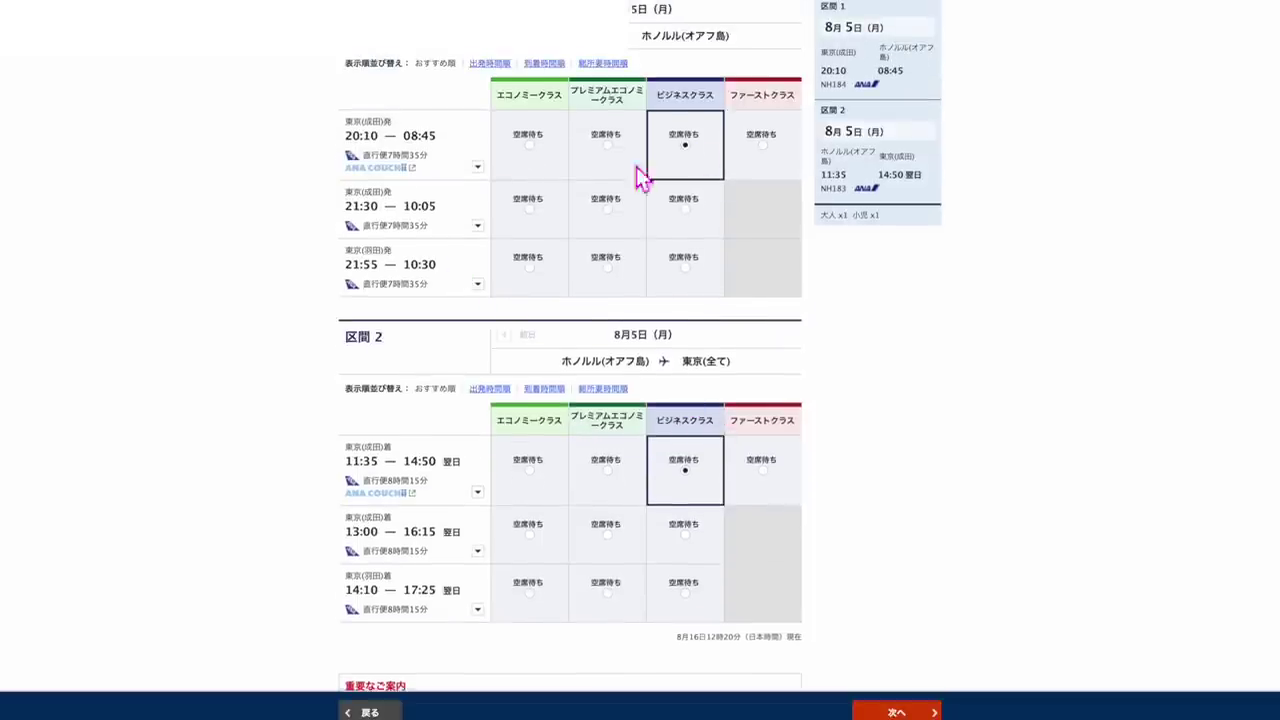
click(897, 713)
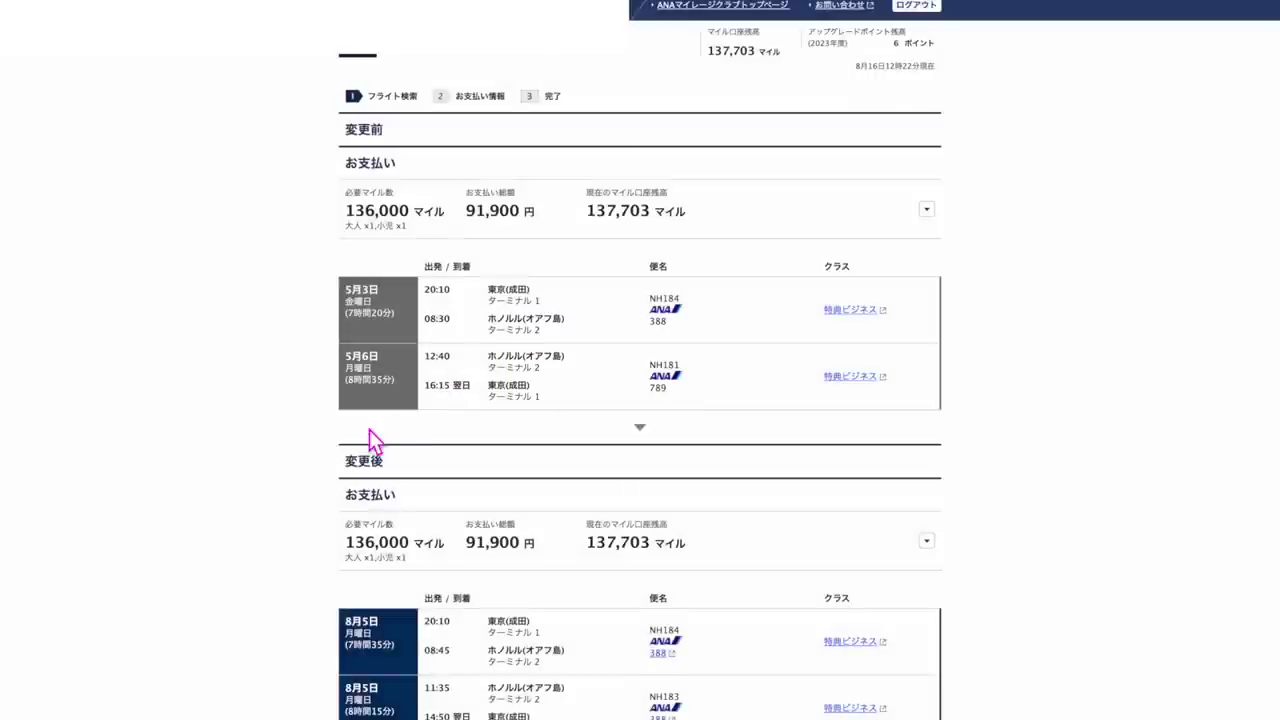
Step: Compare the flights, classes and costs before and after the change, and look through the baggage rules below
scroll(371, 440, down, 2)
scroll(369, 430, down, 1)
scroll(758, 205, up, 2)
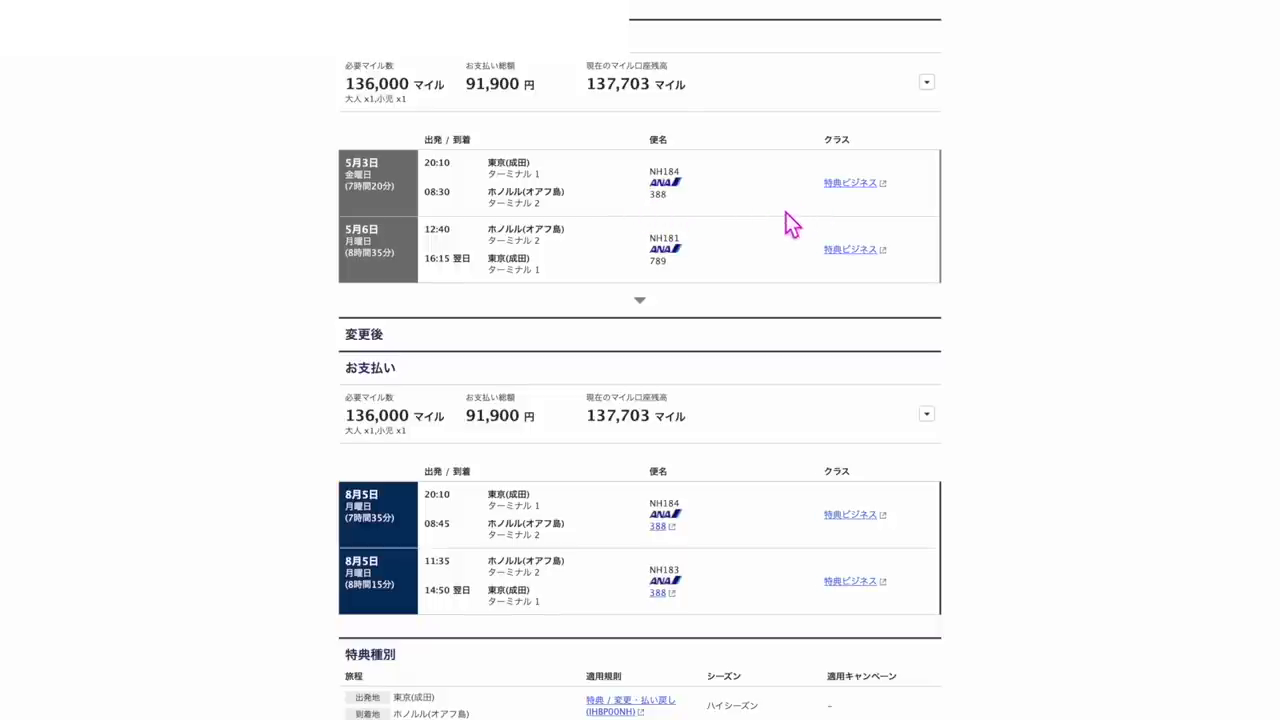
drag(777, 199, 936, 199)
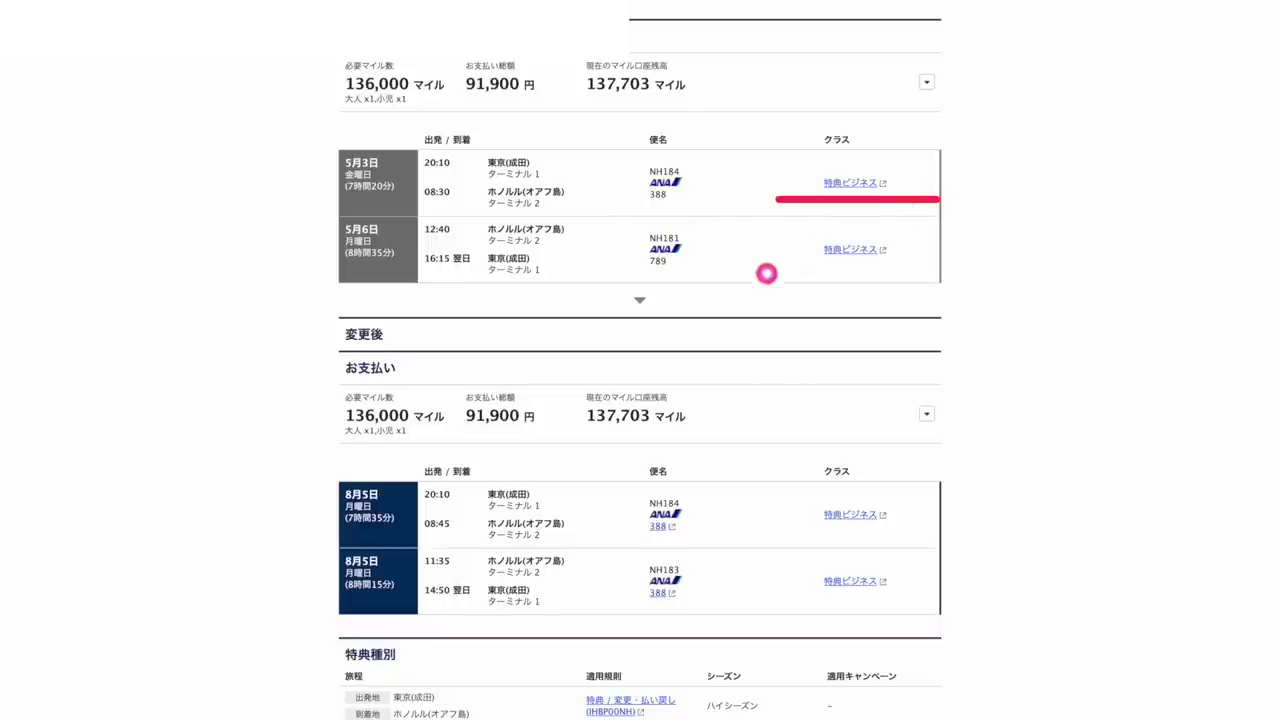
drag(740, 281, 936, 282)
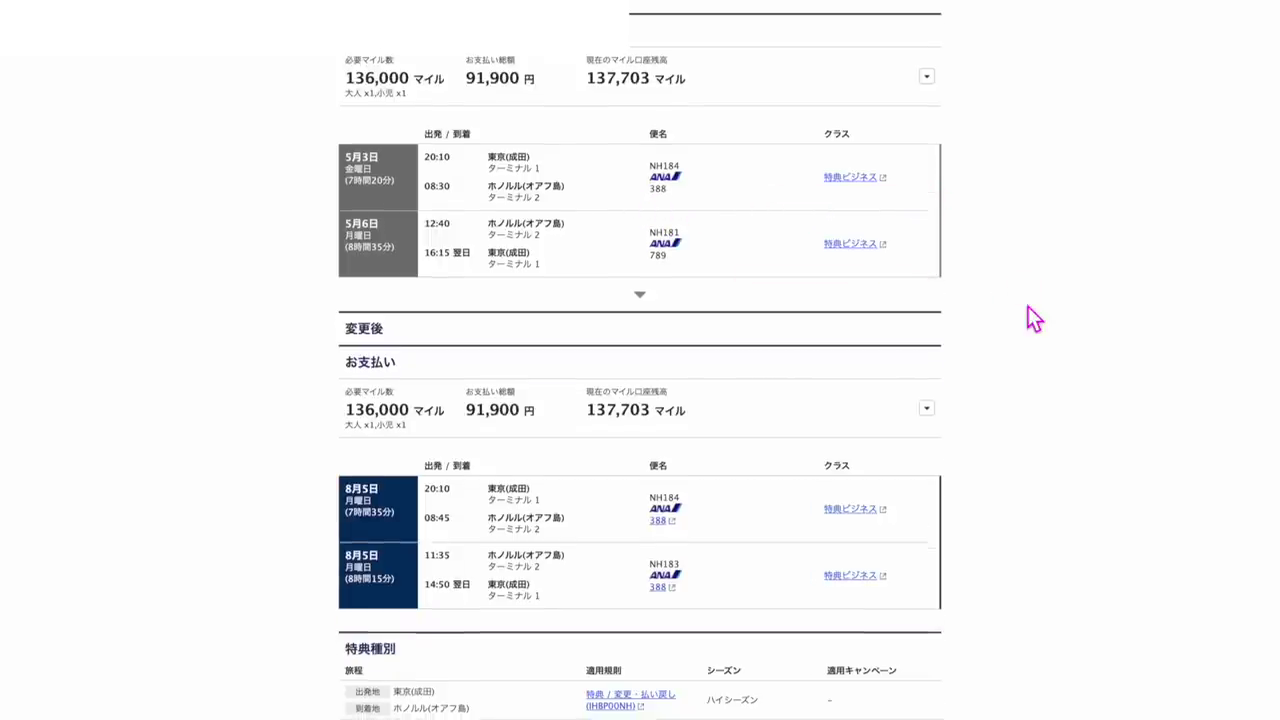
scroll(1034, 318, down, 2)
scroll(1029, 307, down, 10)
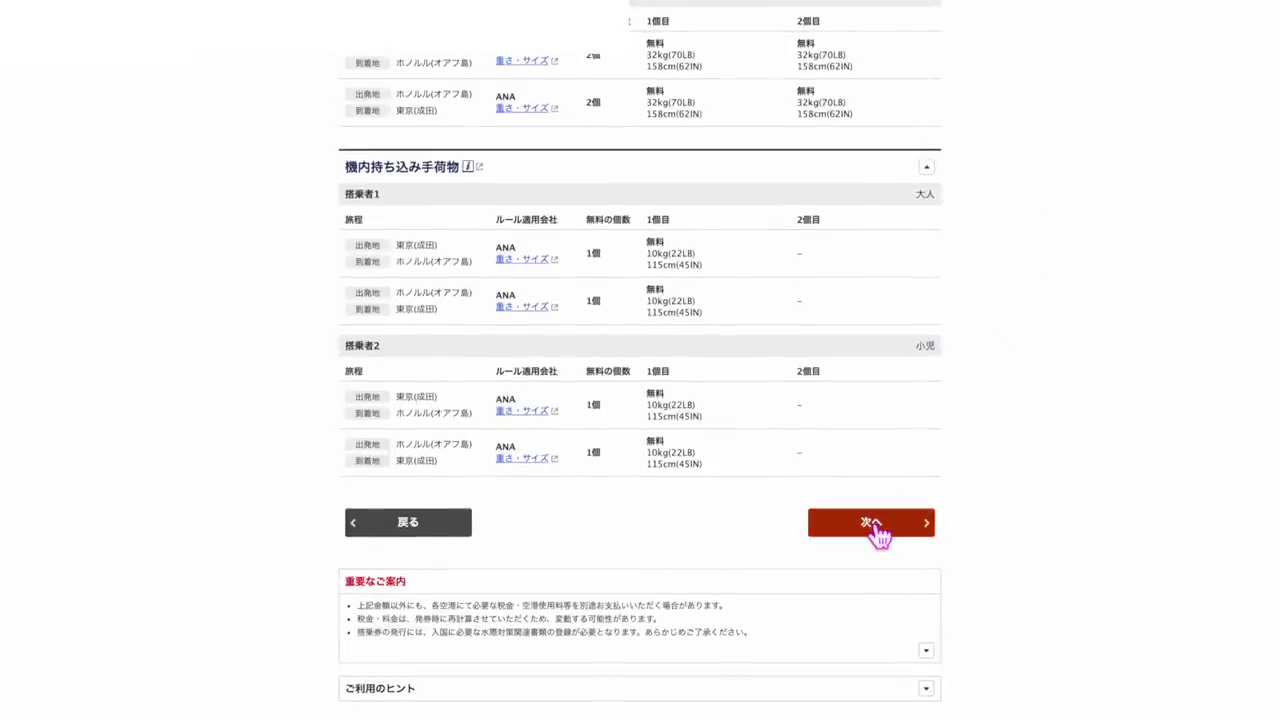
Step: Continue to the payment information, agree to the listed conditions and submit the waitlist reservation change
click(874, 524)
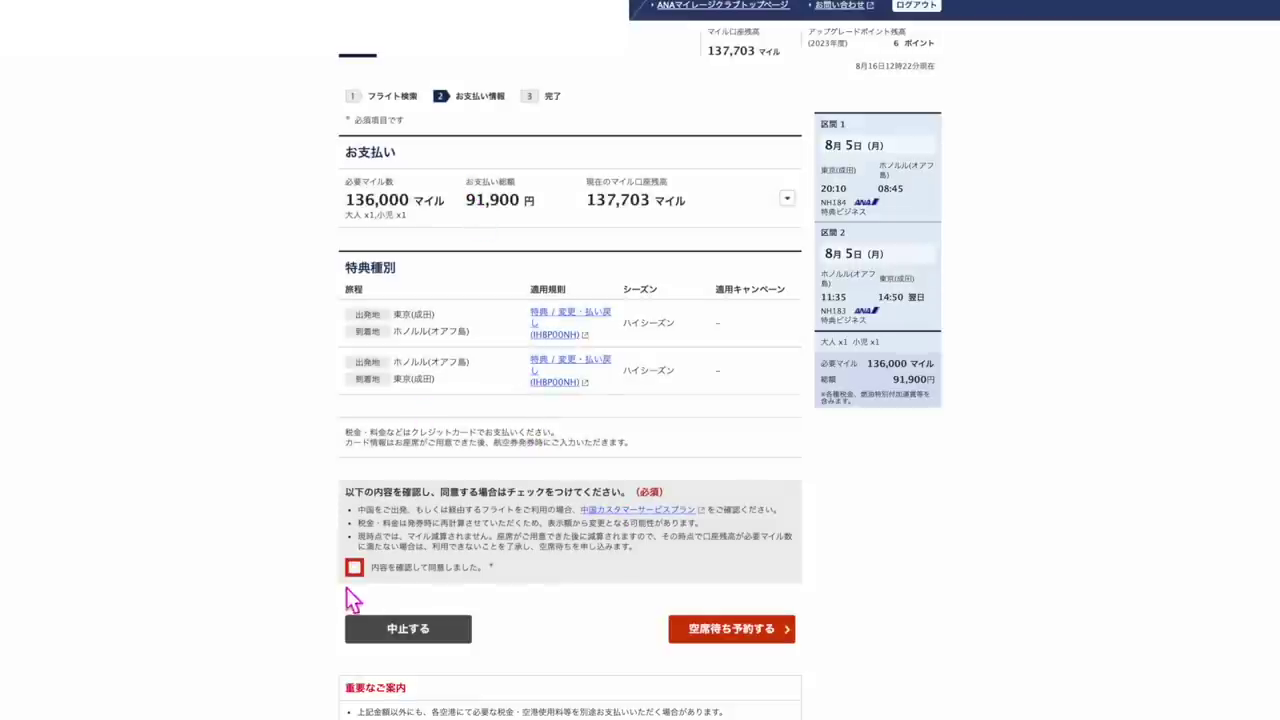
click(757, 641)
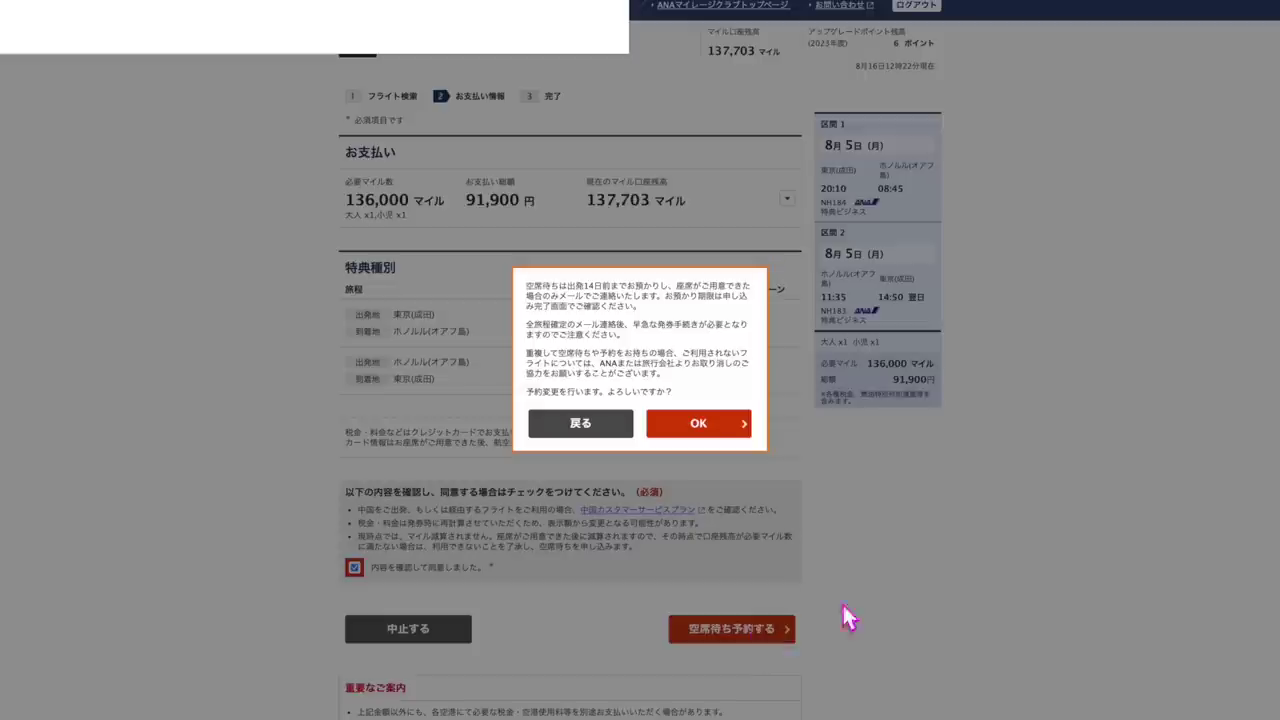
click(710, 424)
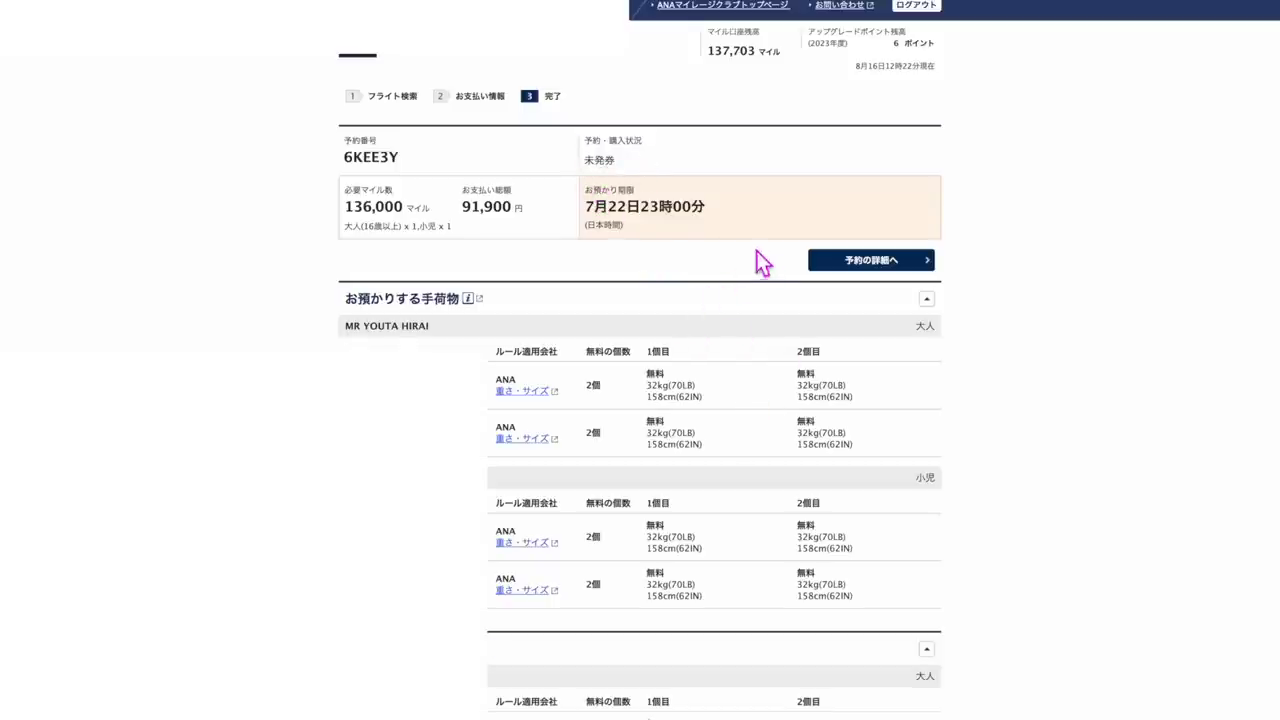
Step: Check the purchase status and holding deadline on the completion page, and open the reservation details
click(588, 168)
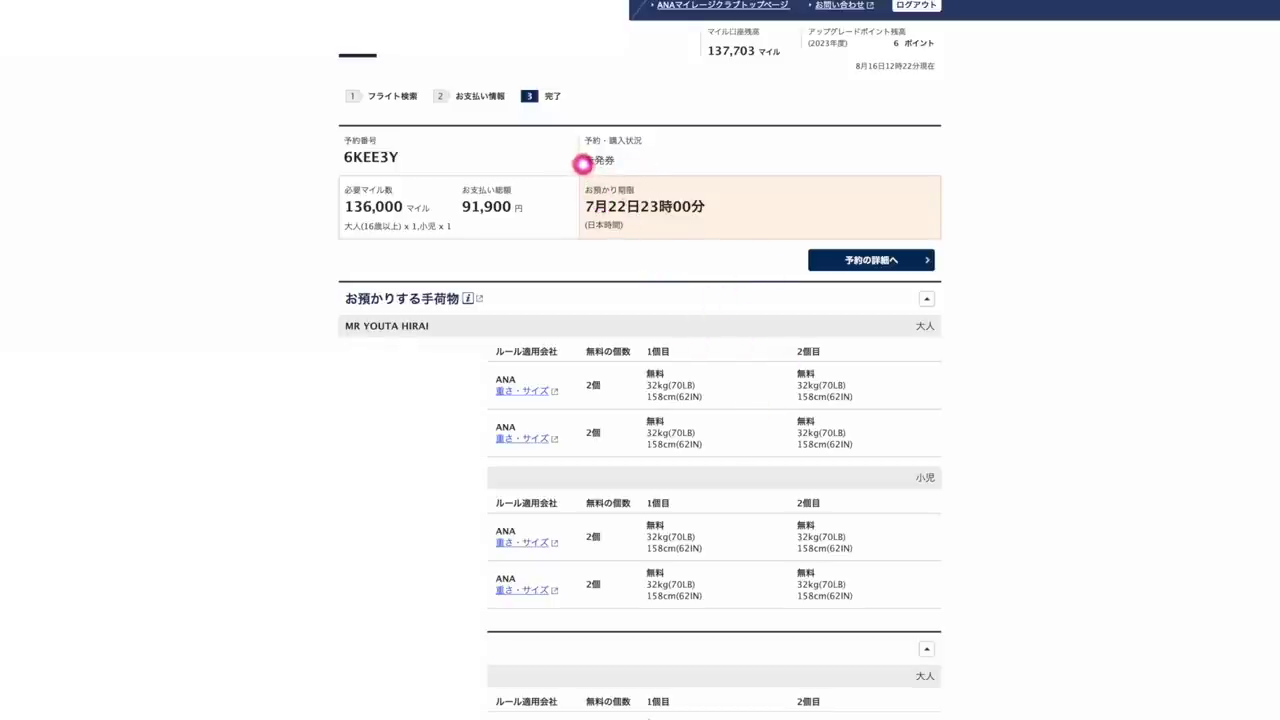
drag(582, 167, 645, 168)
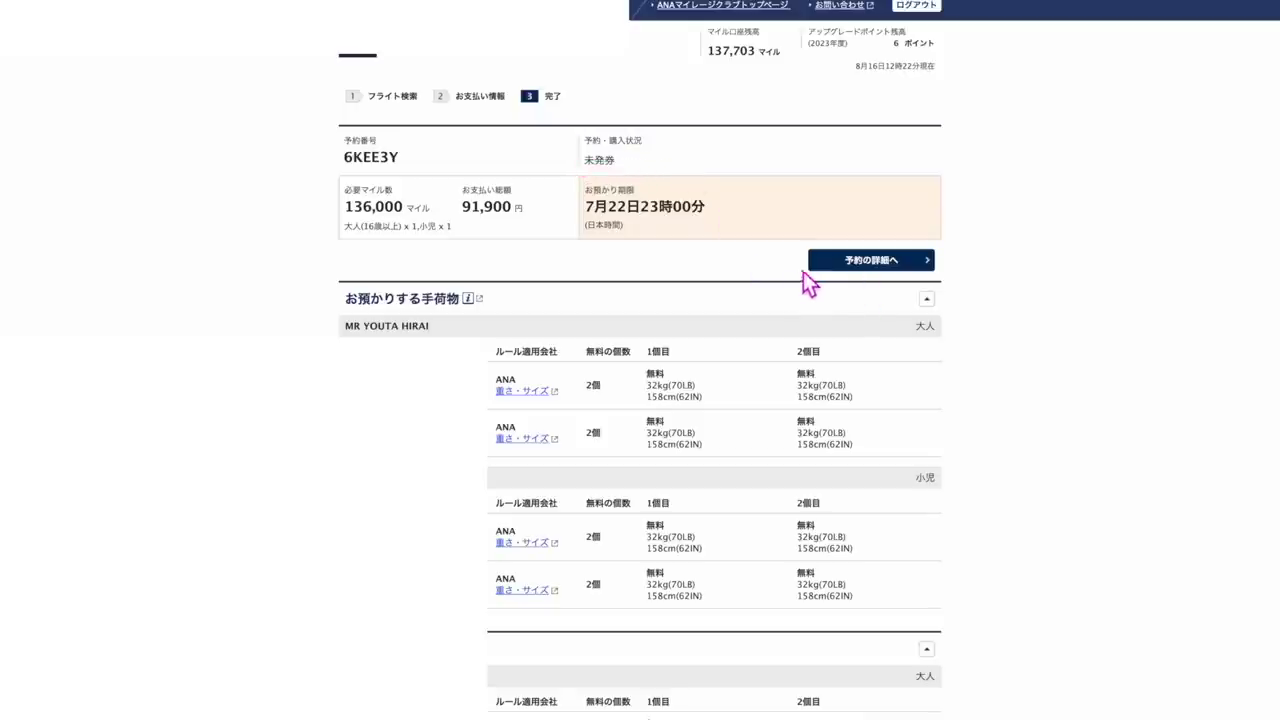
drag(583, 163, 622, 163)
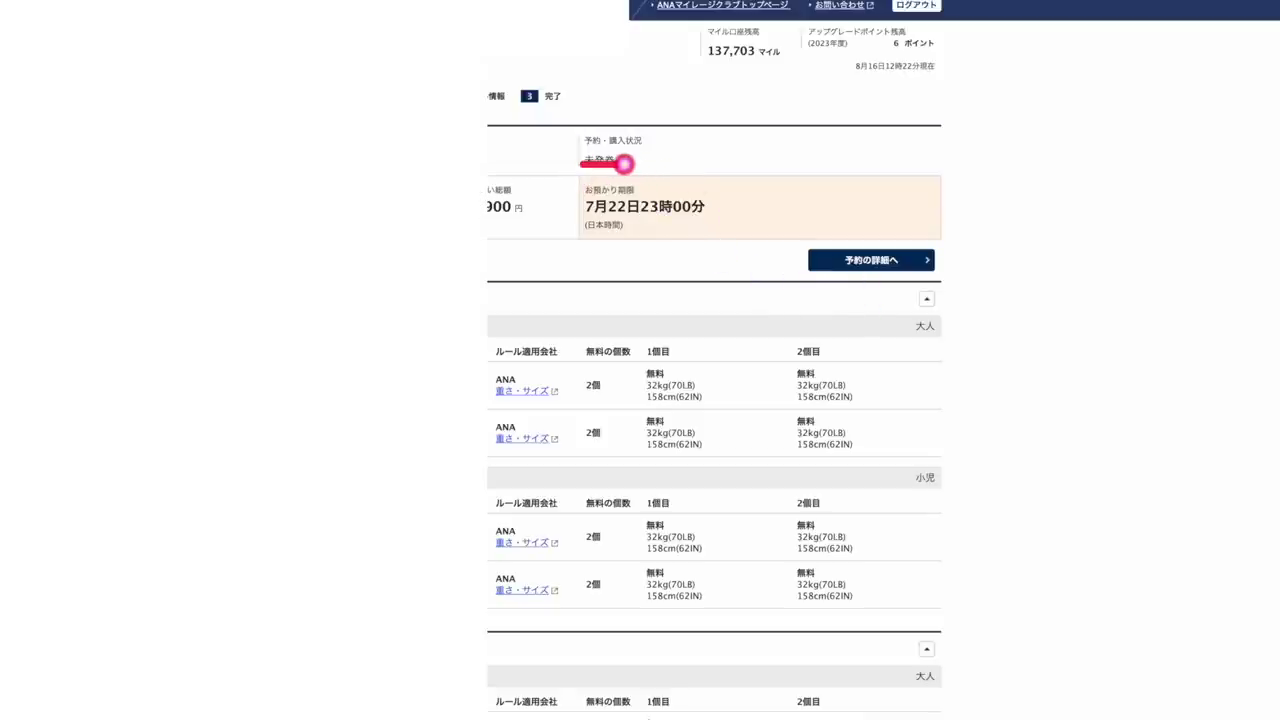
scroll(786, 330, down, 5)
scroll(851, 457, down, 1)
scroll(814, 271, up, 5)
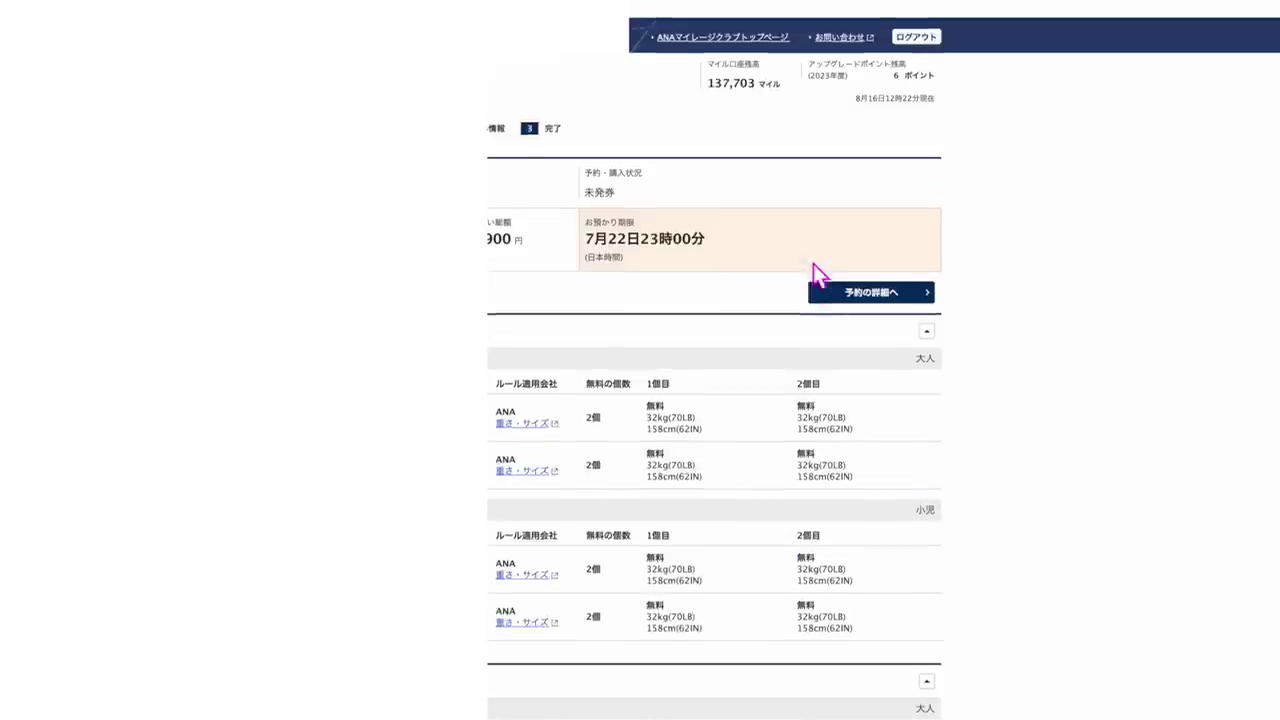
scroll(857, 266, down, 1)
click(860, 262)
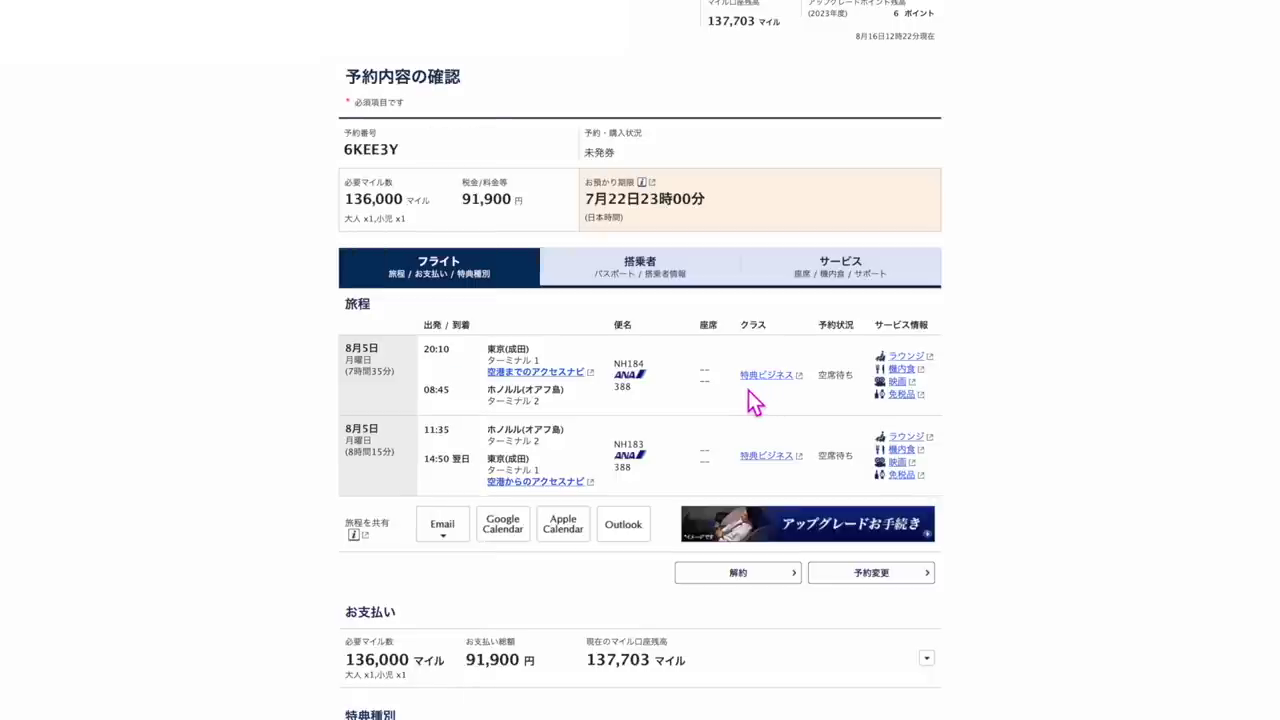
Step: Examine the class and reservation status of both 5 August segments in the reservation details, and return to the reservation list
drag(730, 388, 845, 388)
drag(748, 478, 834, 478)
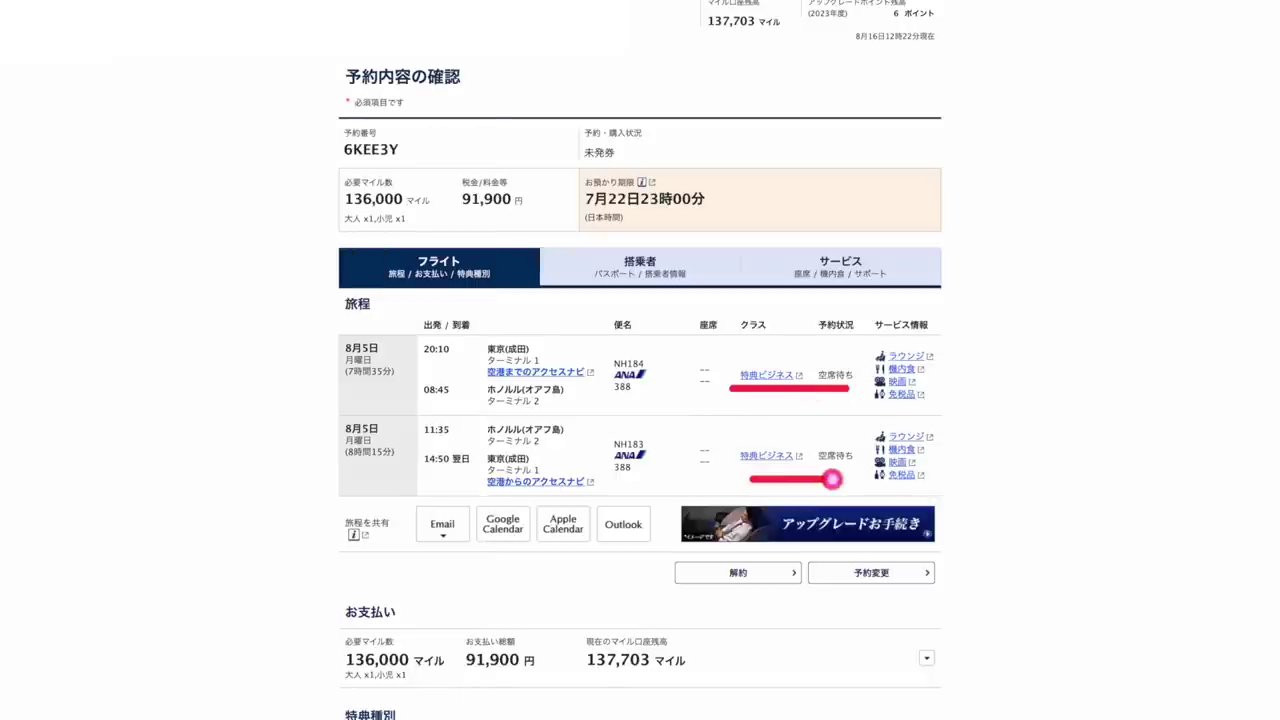
click(745, 379)
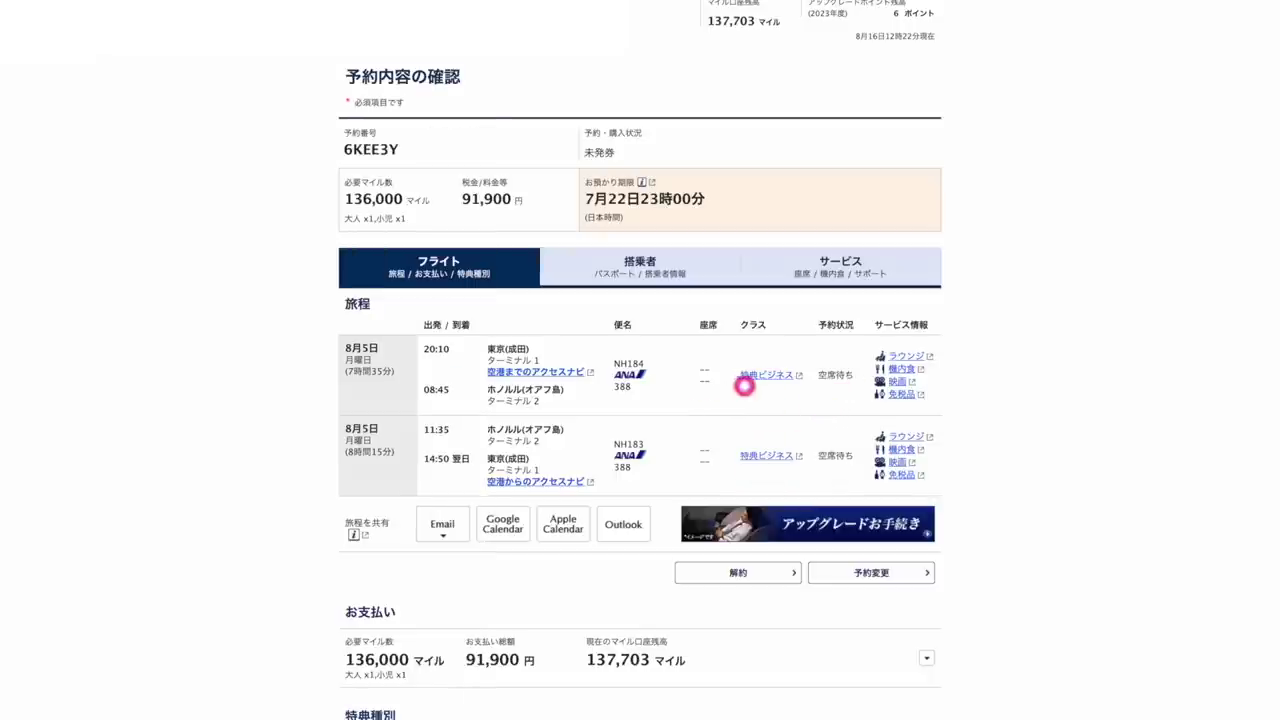
click(833, 387)
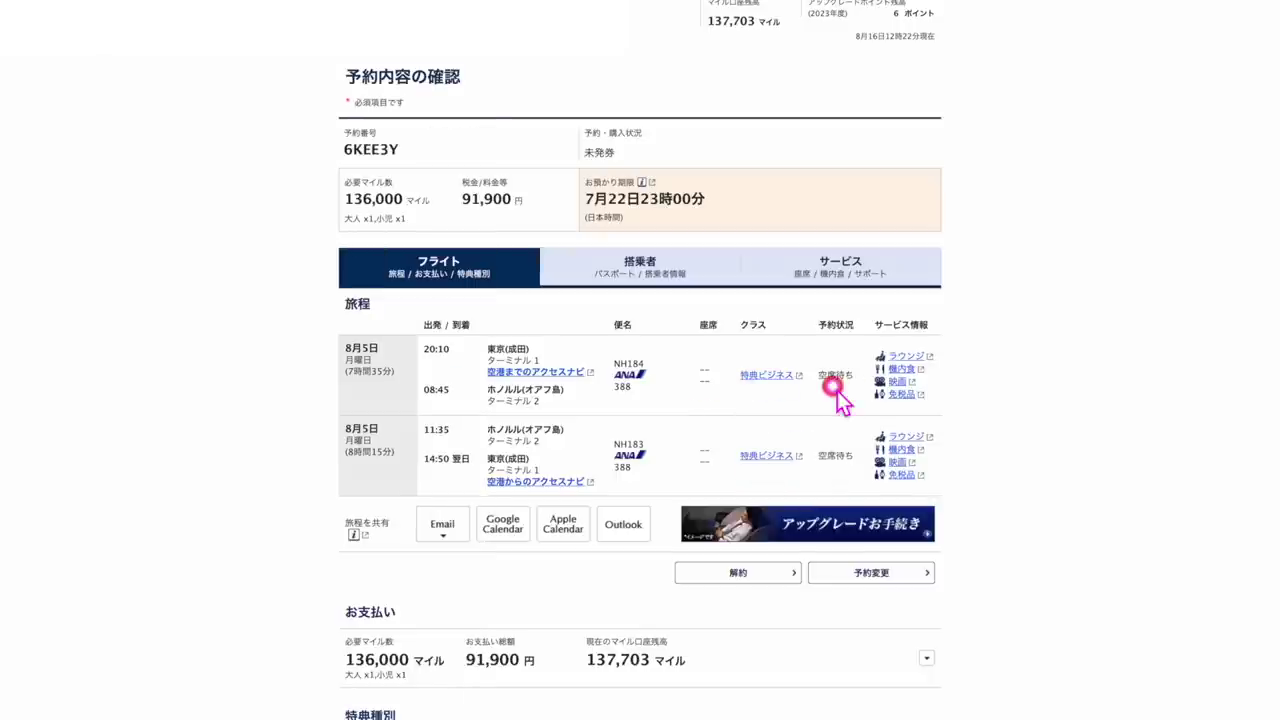
click(827, 466)
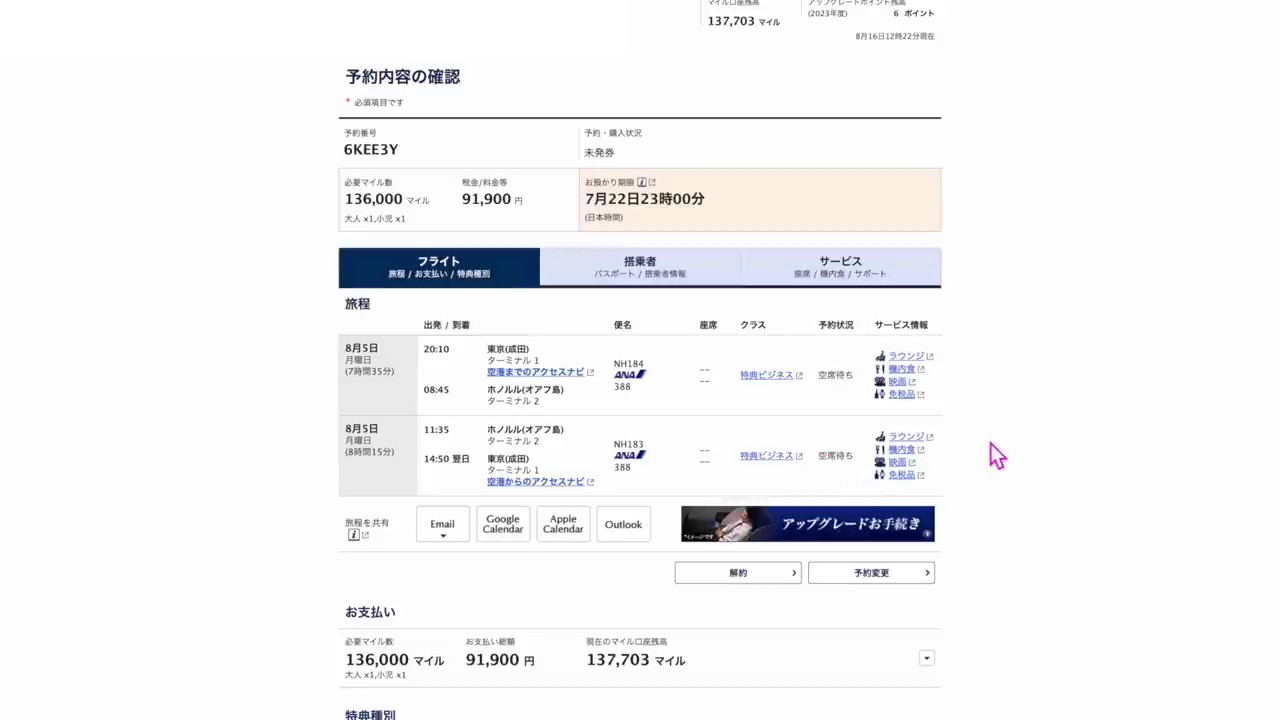
scroll(990, 443, down, 1)
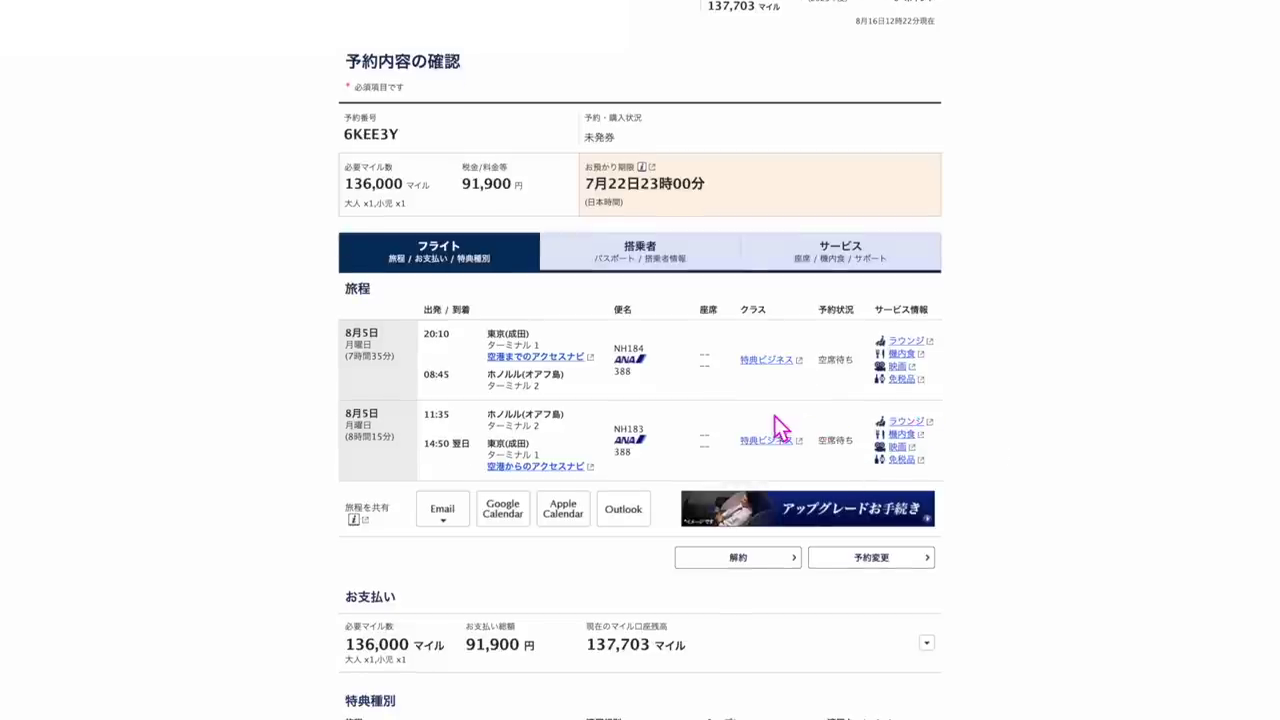
scroll(756, 428, down, 1)
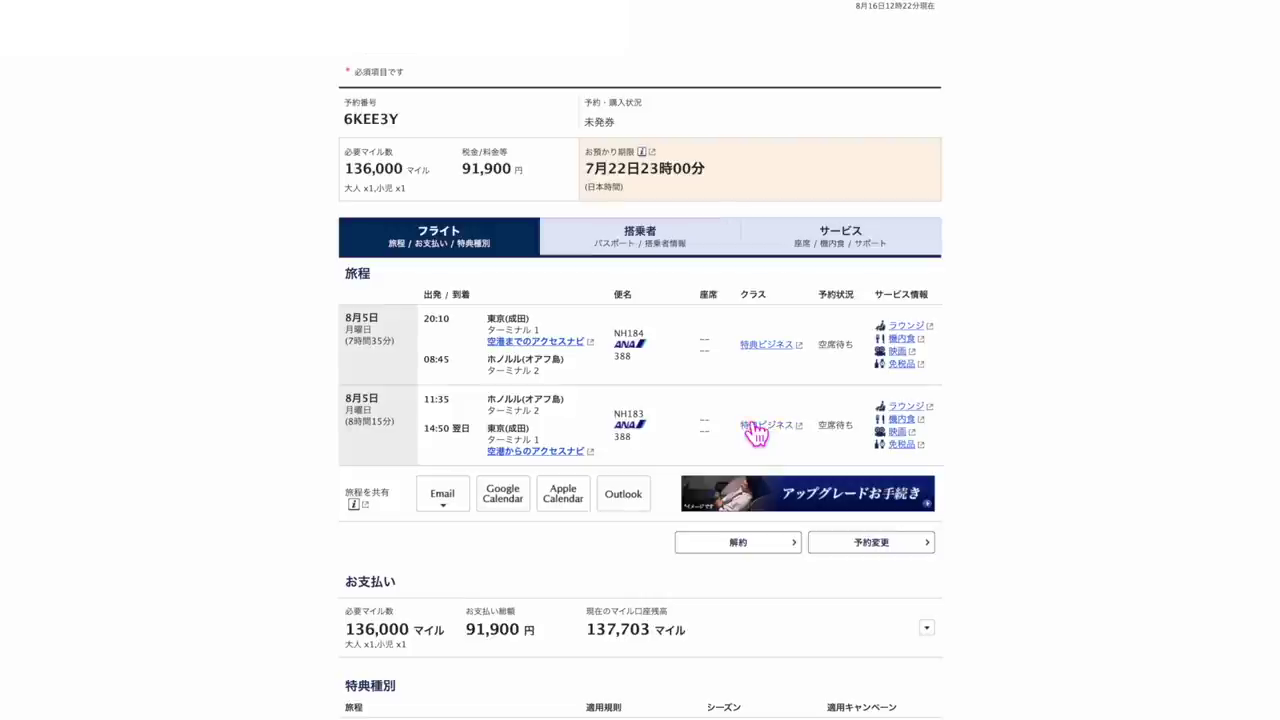
scroll(722, 435, down, 3)
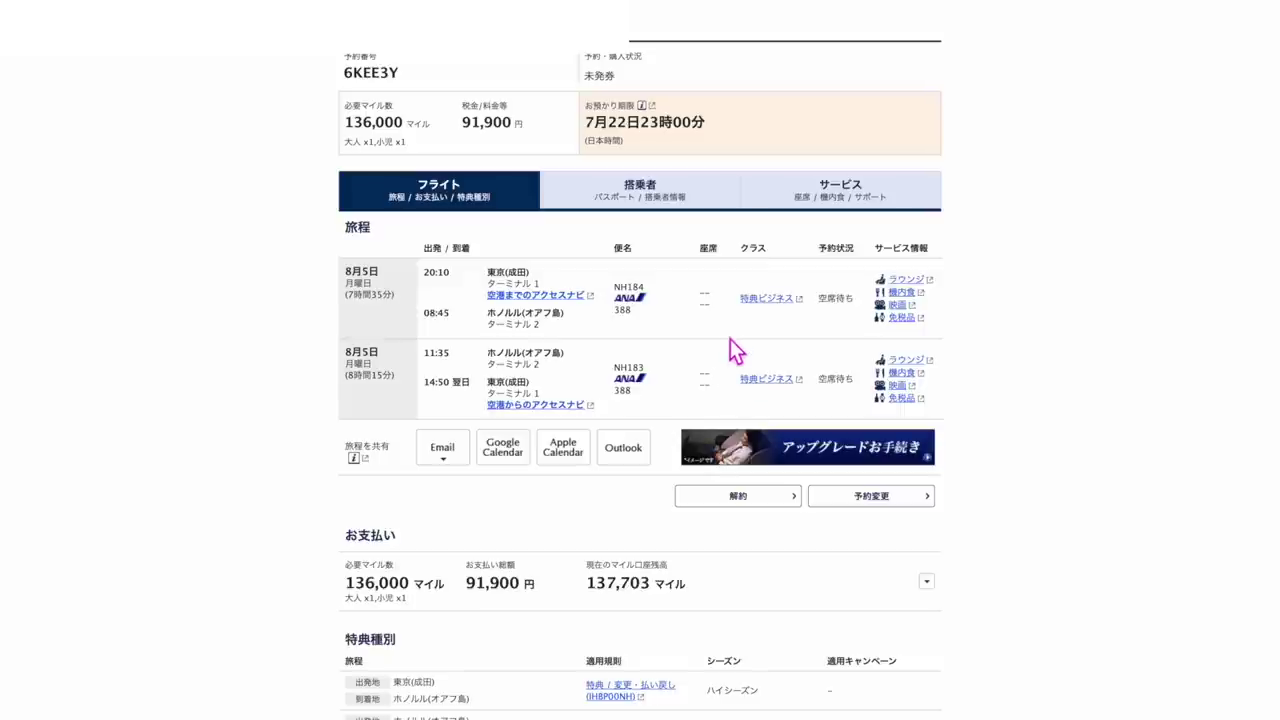
scroll(760, 380, up, 2)
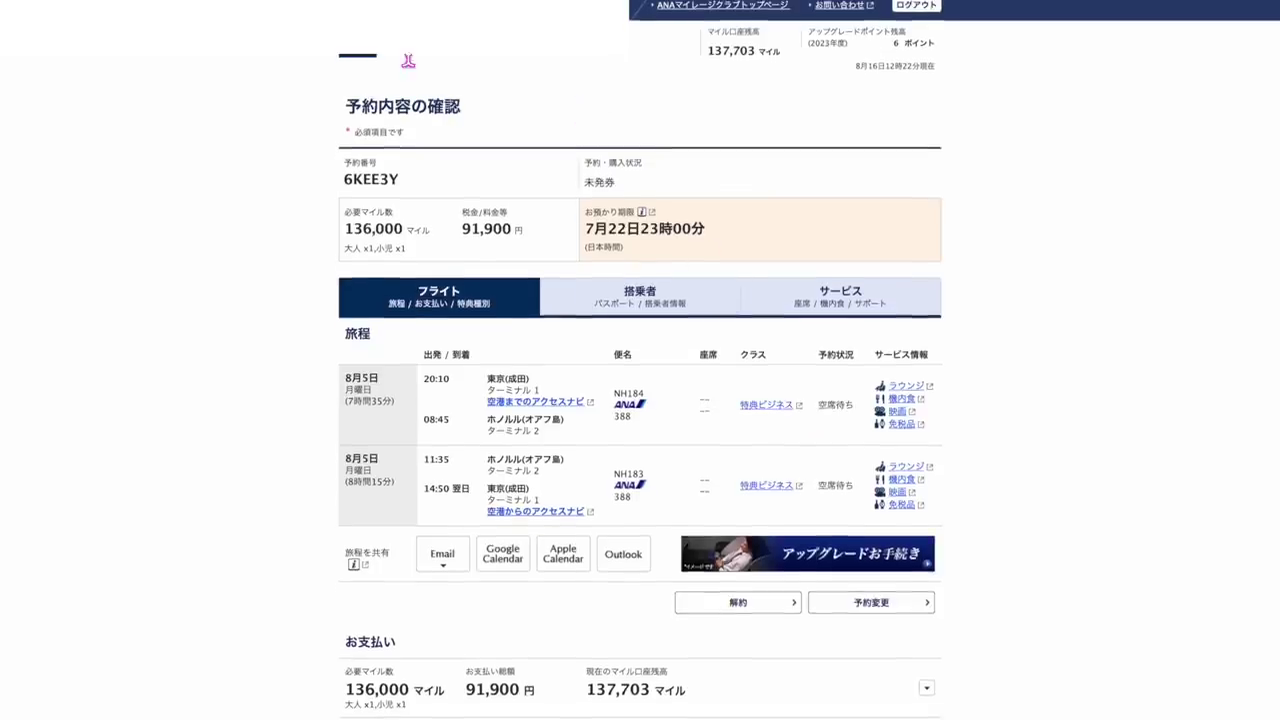
key(alt+Left)
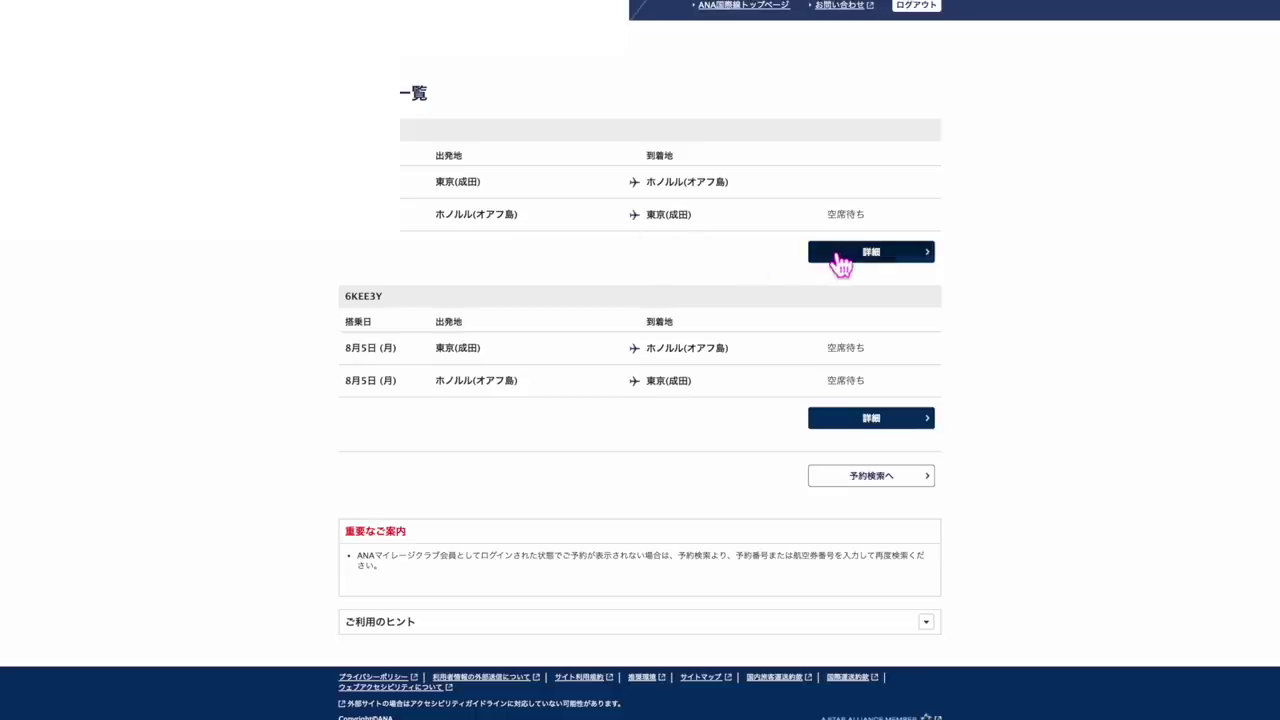
Step: Open the confirmed-outbound reservation's details, start changing it, and select 5 August 2024 as the return date
click(845, 262)
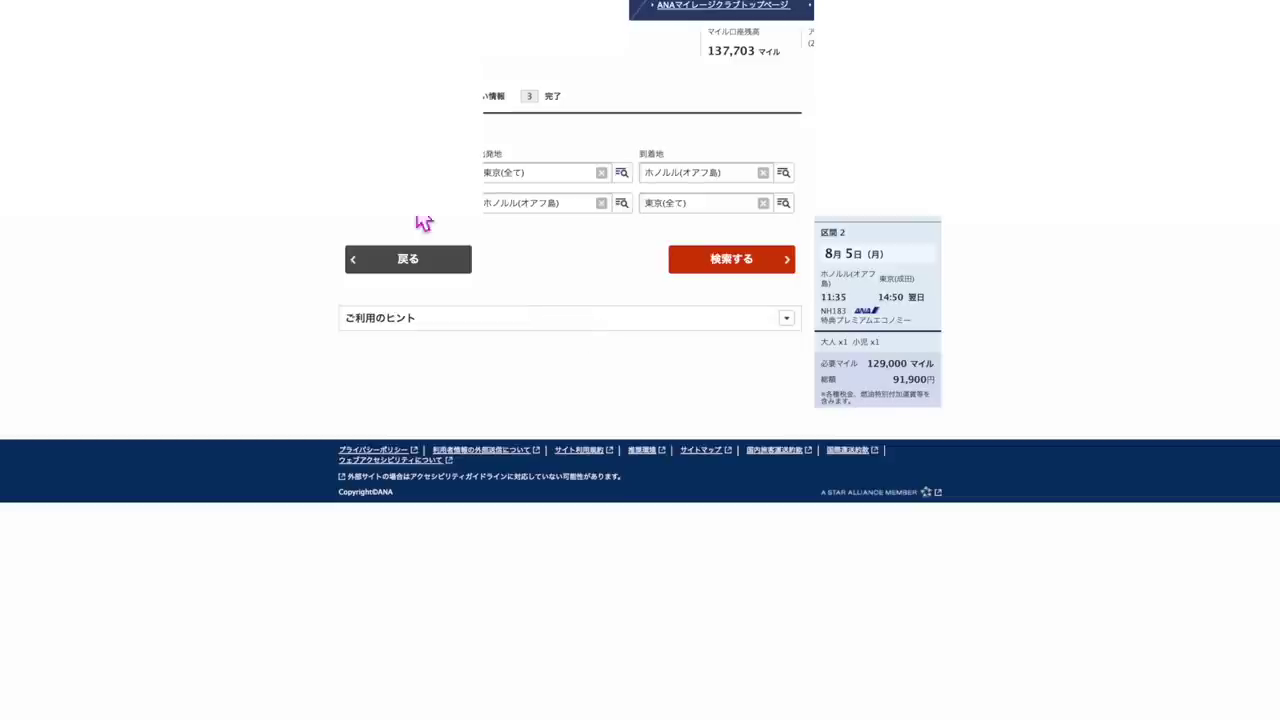
click(491, 187)
mouse_move(488, 187)
mouse_down()
mouse_move(789, 189)
mouse_move(737, 198)
mouse_up()
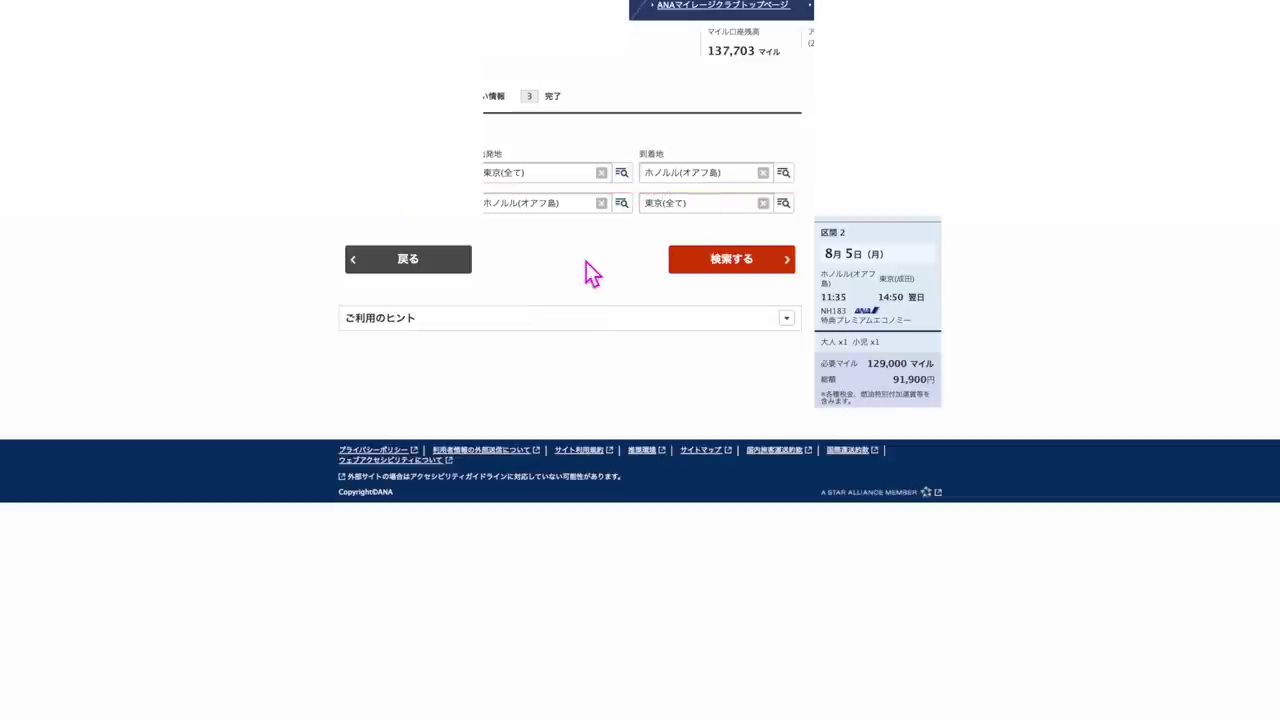
click(450, 224)
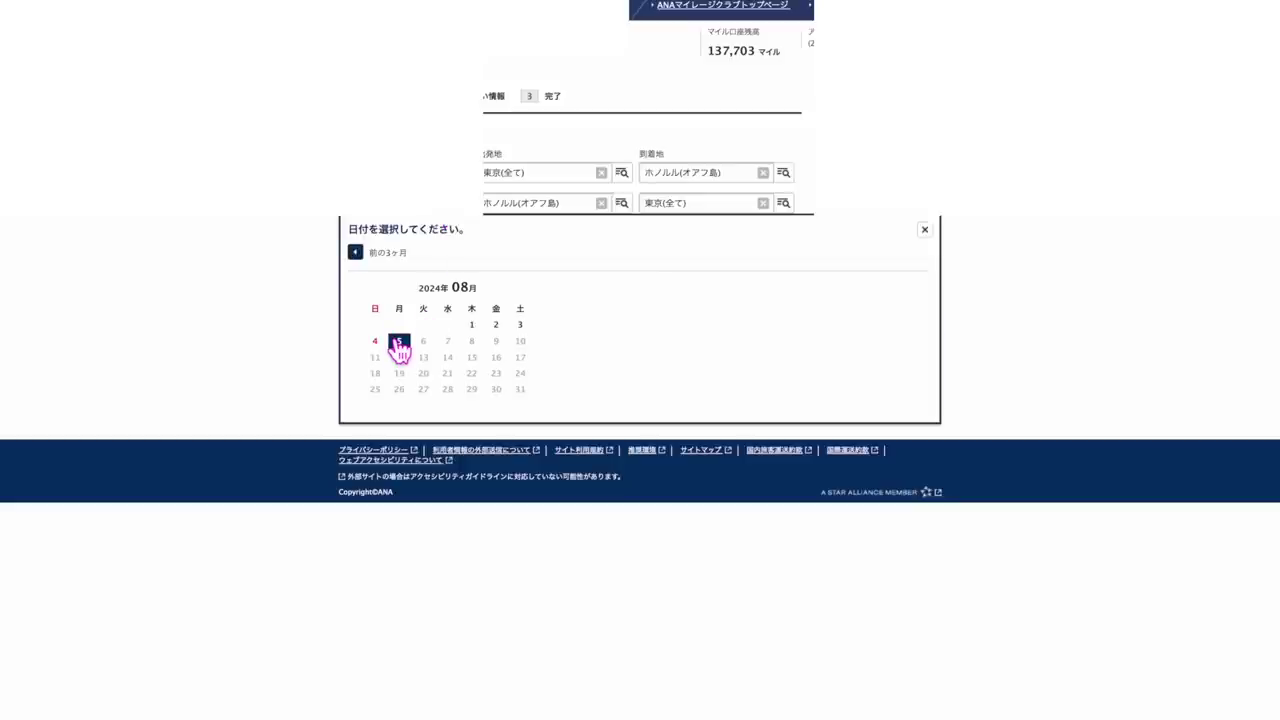
click(399, 345)
click(400, 342)
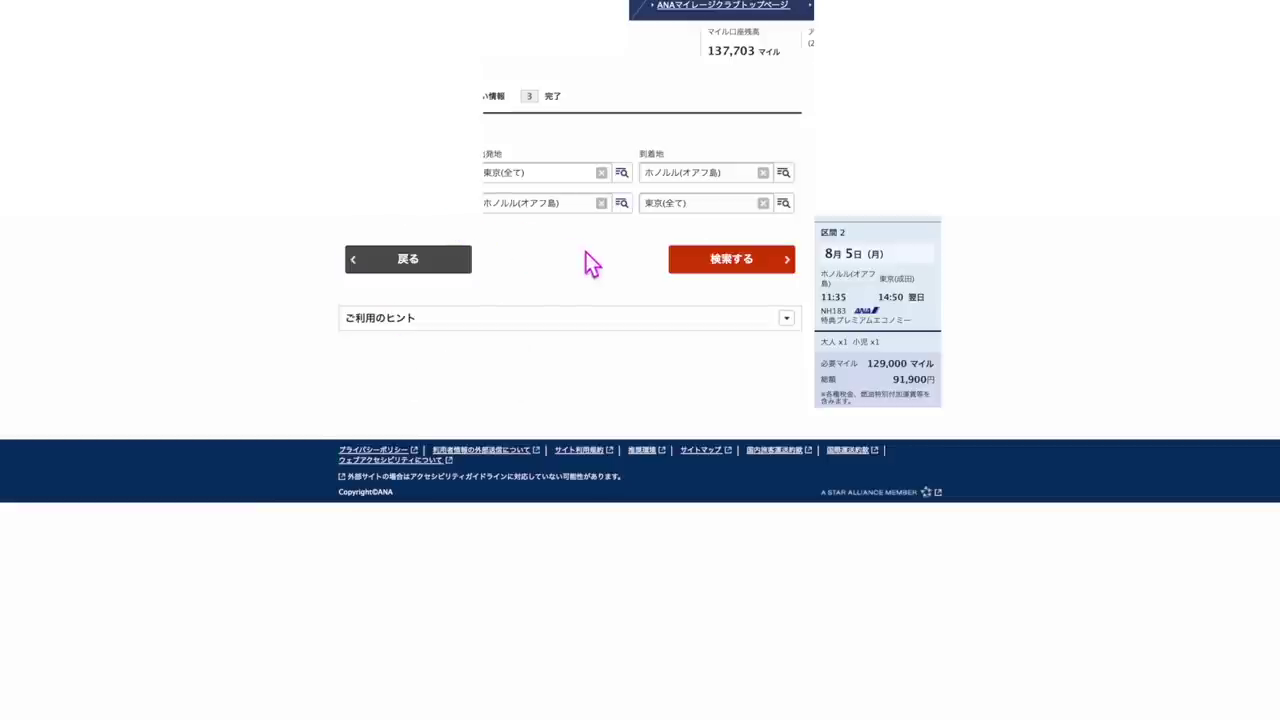
Step: Check the selectable dates for the Honolulu–Tokyo return, keep 5 August 2024, and search for flights
click(443, 216)
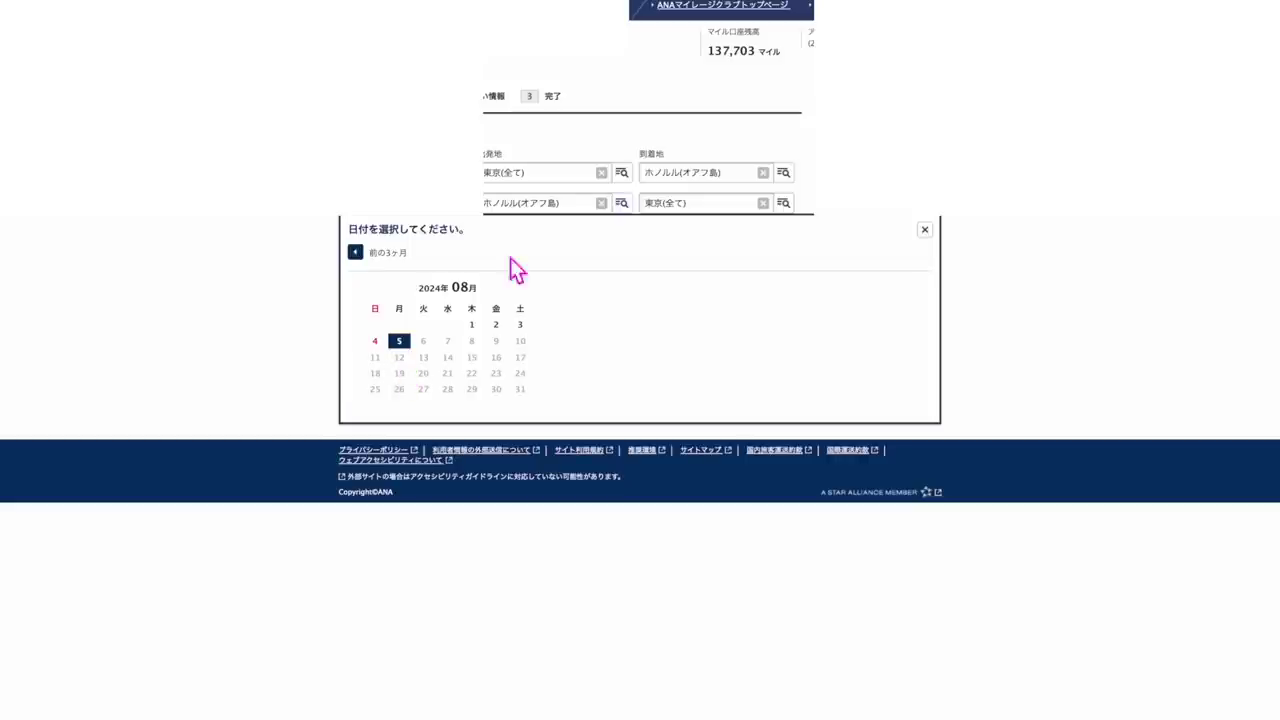
click(329, 287)
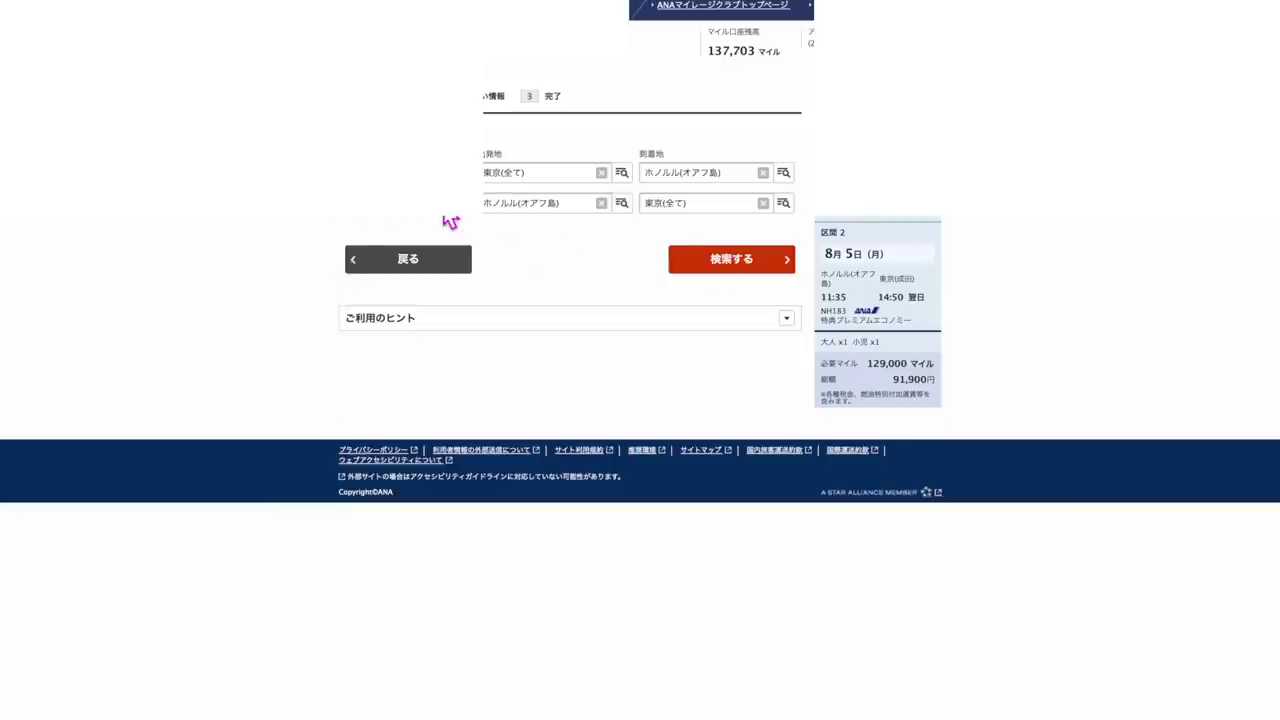
click(448, 219)
click(325, 304)
click(731, 262)
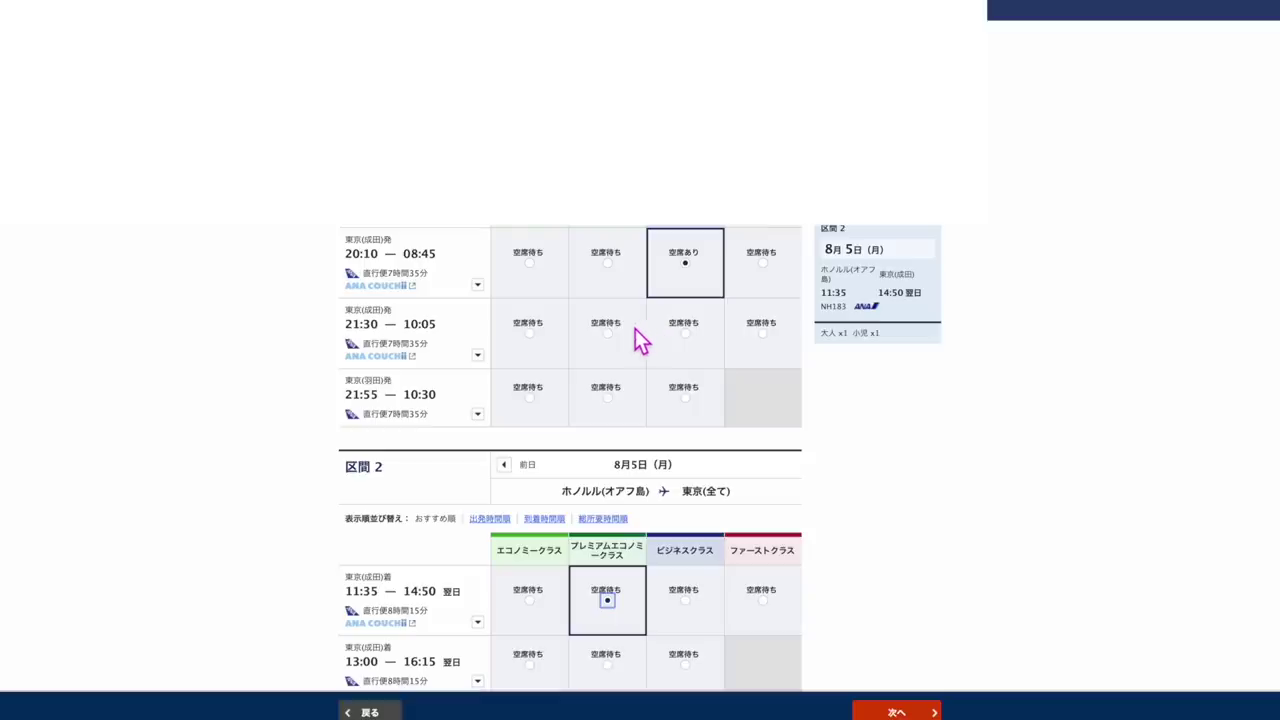
Step: Select waitlisted business class on the 11:35–14:50 Honolulu to Narita flight and review the return flight options
scroll(677, 350, down, 2)
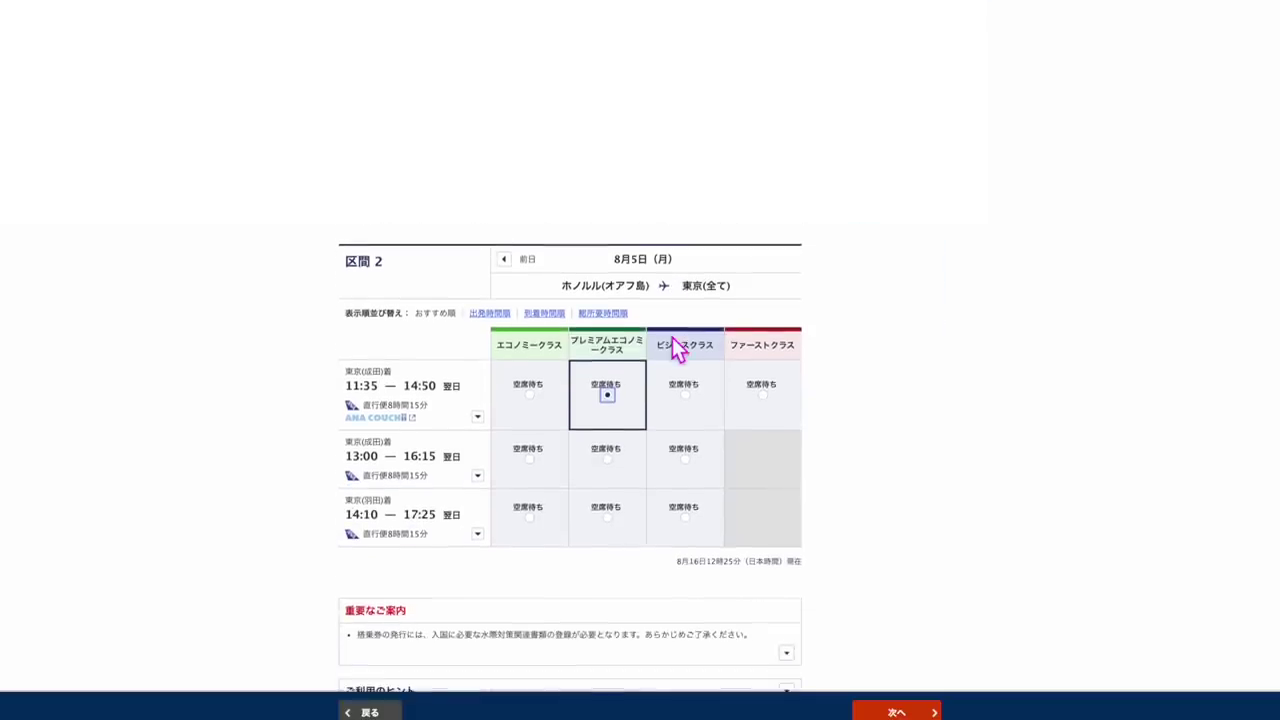
scroll(670, 345, up, 1)
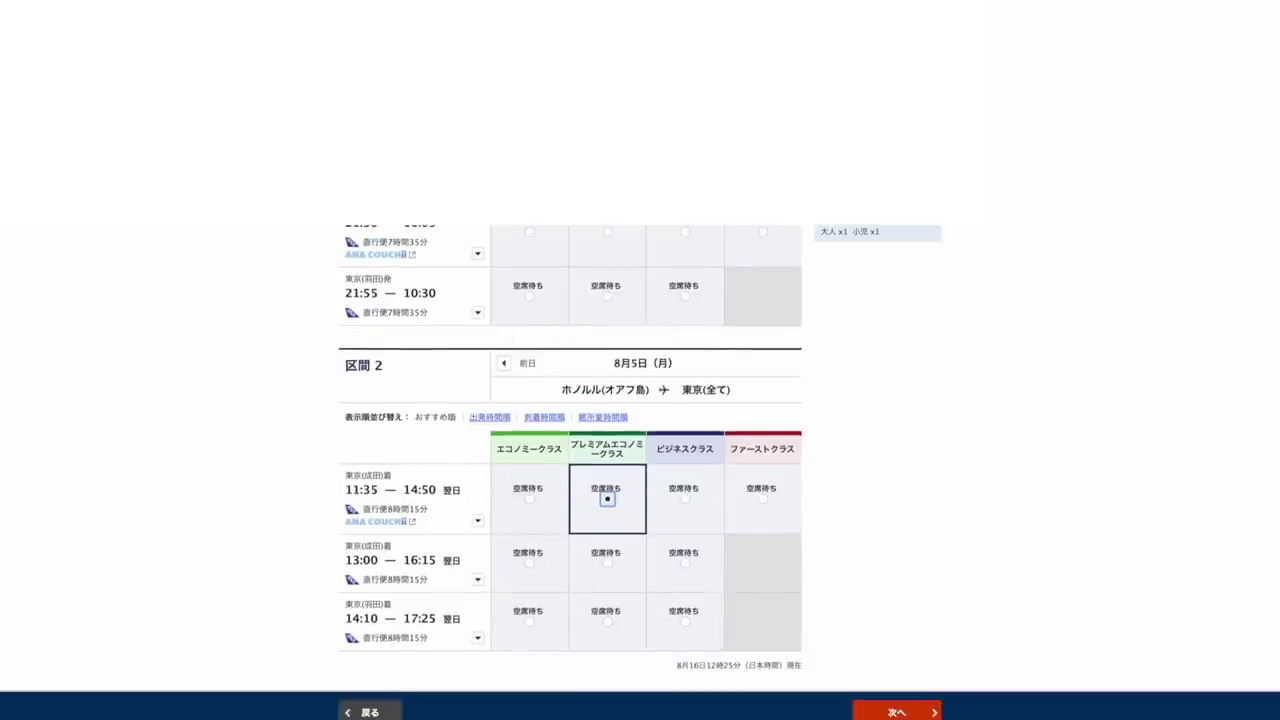
scroll(623, 403, down, 2)
click(690, 272)
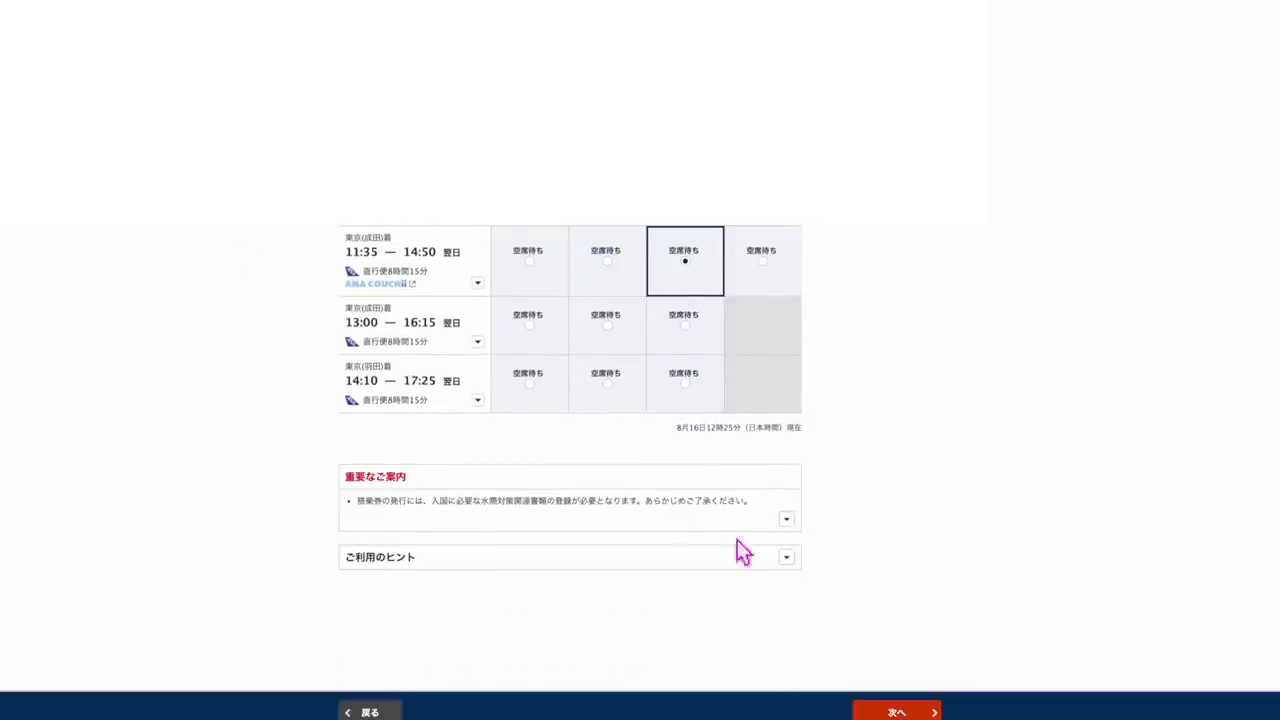
scroll(737, 545, down, 2)
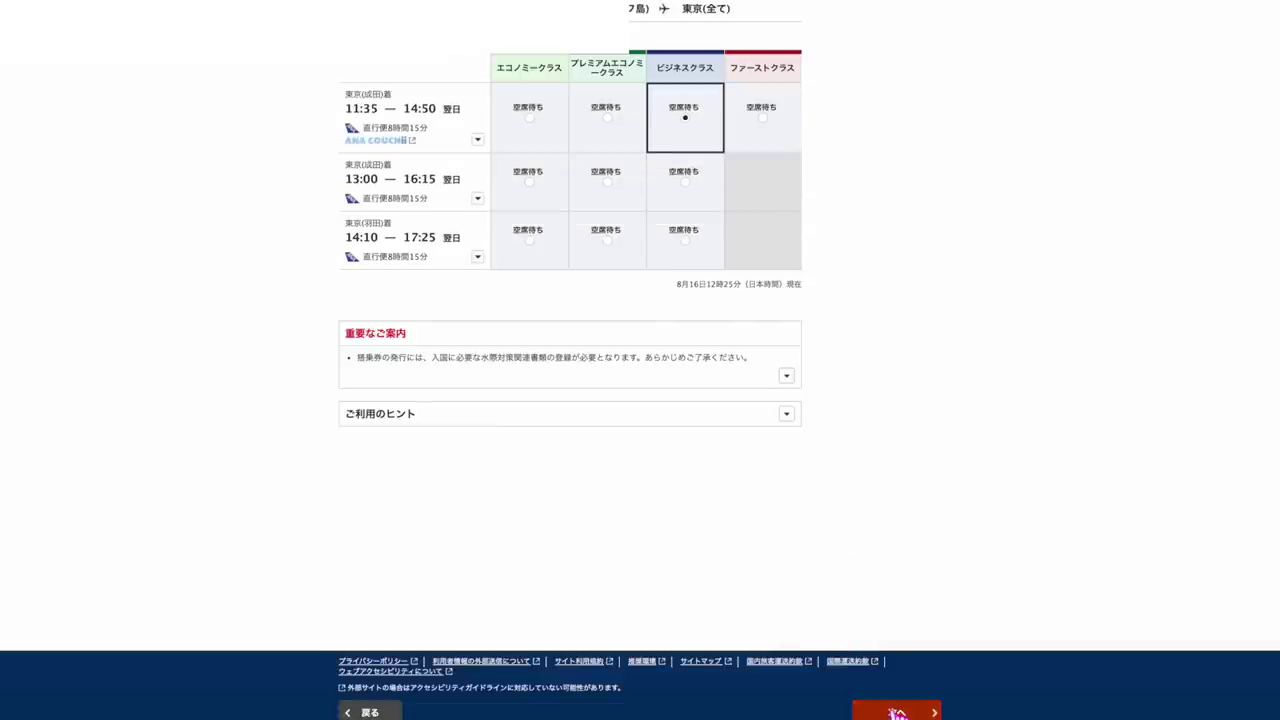
scroll(935, 582, up, 3)
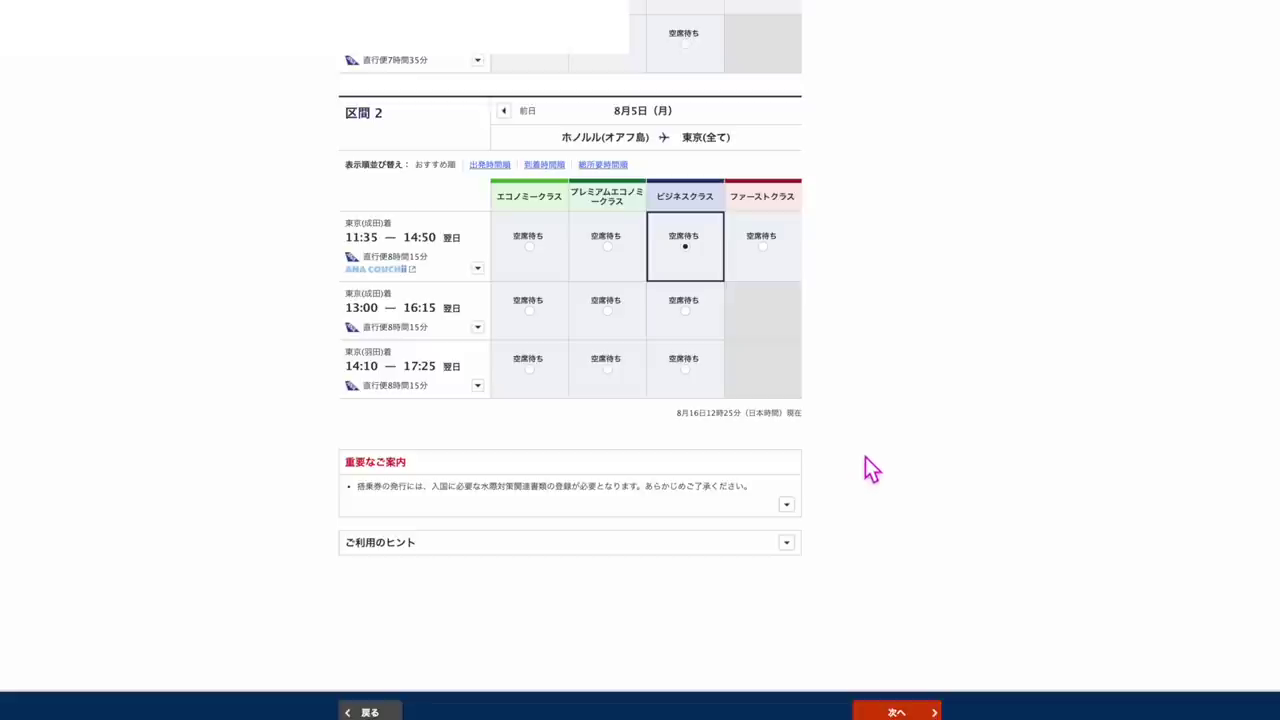
scroll(865, 457, down, 1)
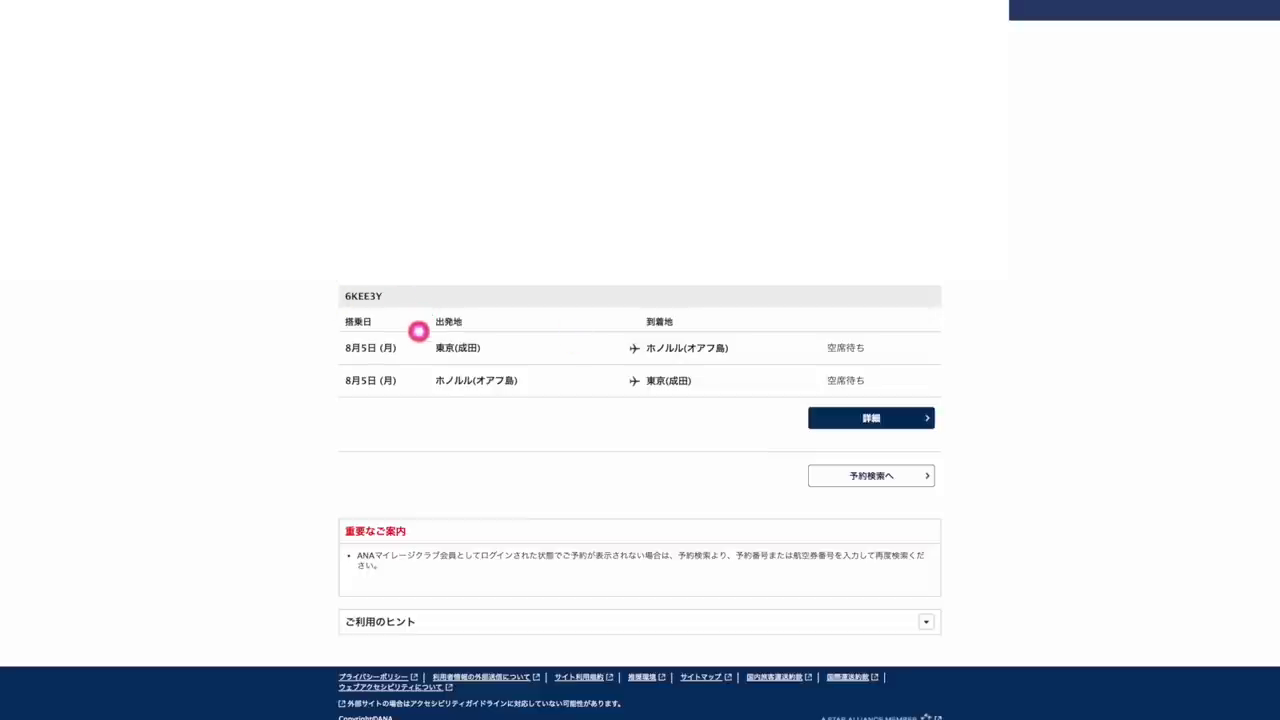
drag(418, 331, 703, 329)
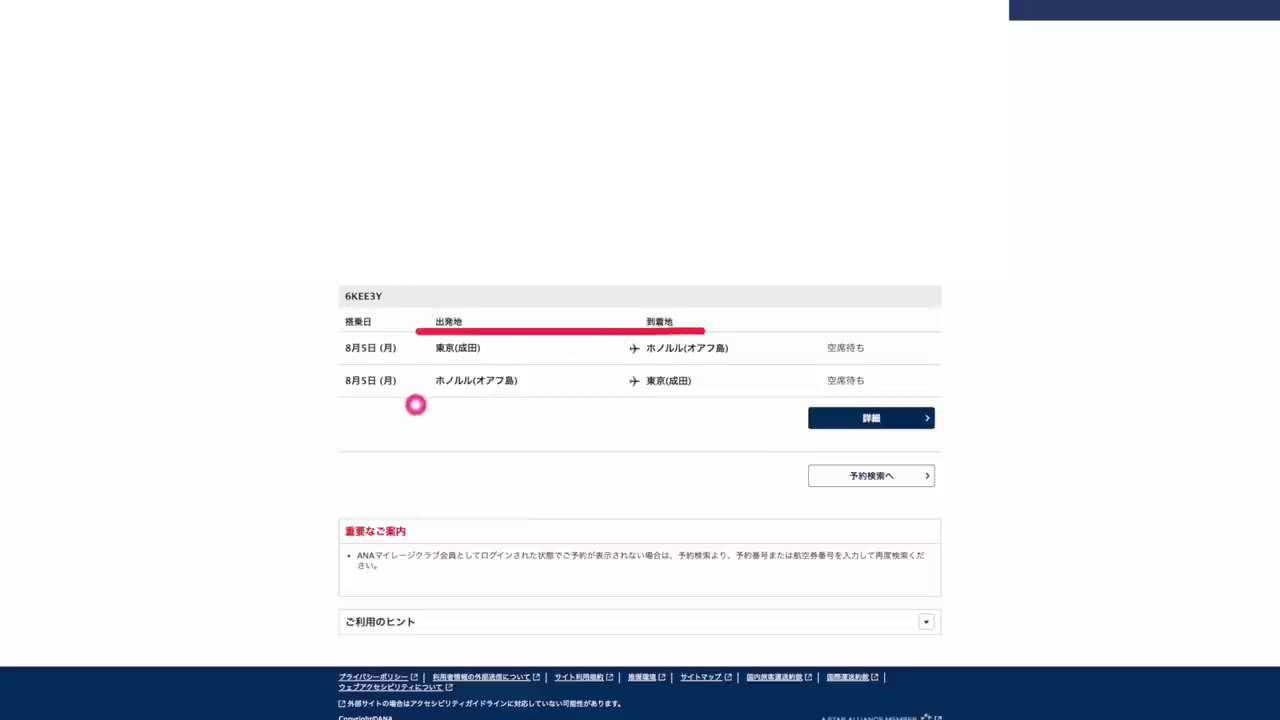
drag(415, 404, 714, 397)
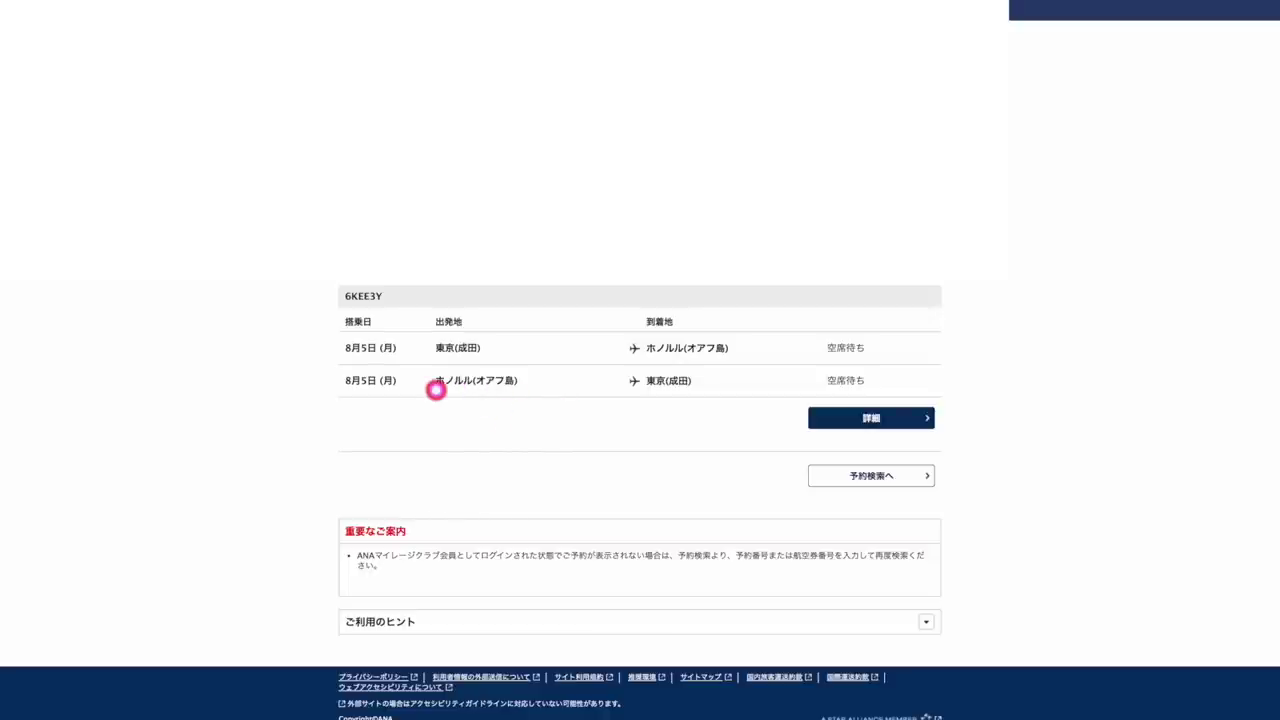
mouse_move(349, 389)
mouse_down()
mouse_move(720, 398)
mouse_move(671, 406)
mouse_move(600, 366)
mouse_move(714, 374)
mouse_move(643, 415)
mouse_move(667, 418)
mouse_move(685, 458)
mouse_move(653, 455)
mouse_up()
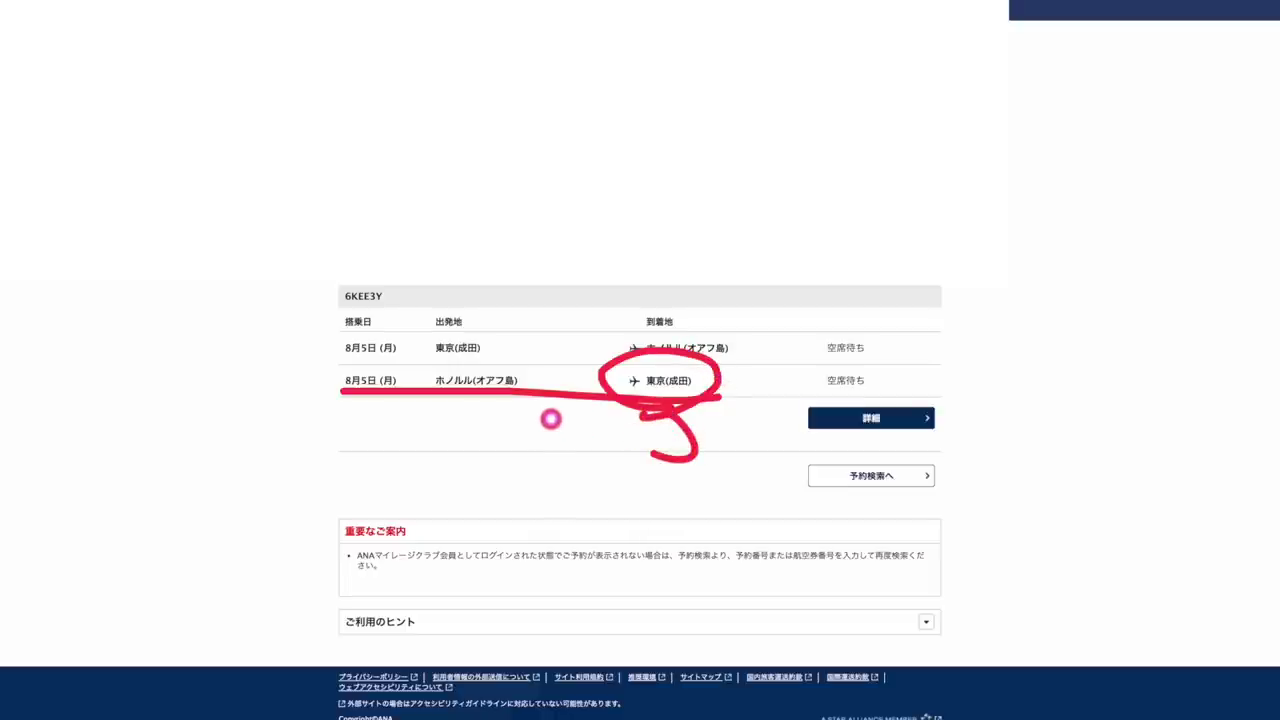
key(Escape)
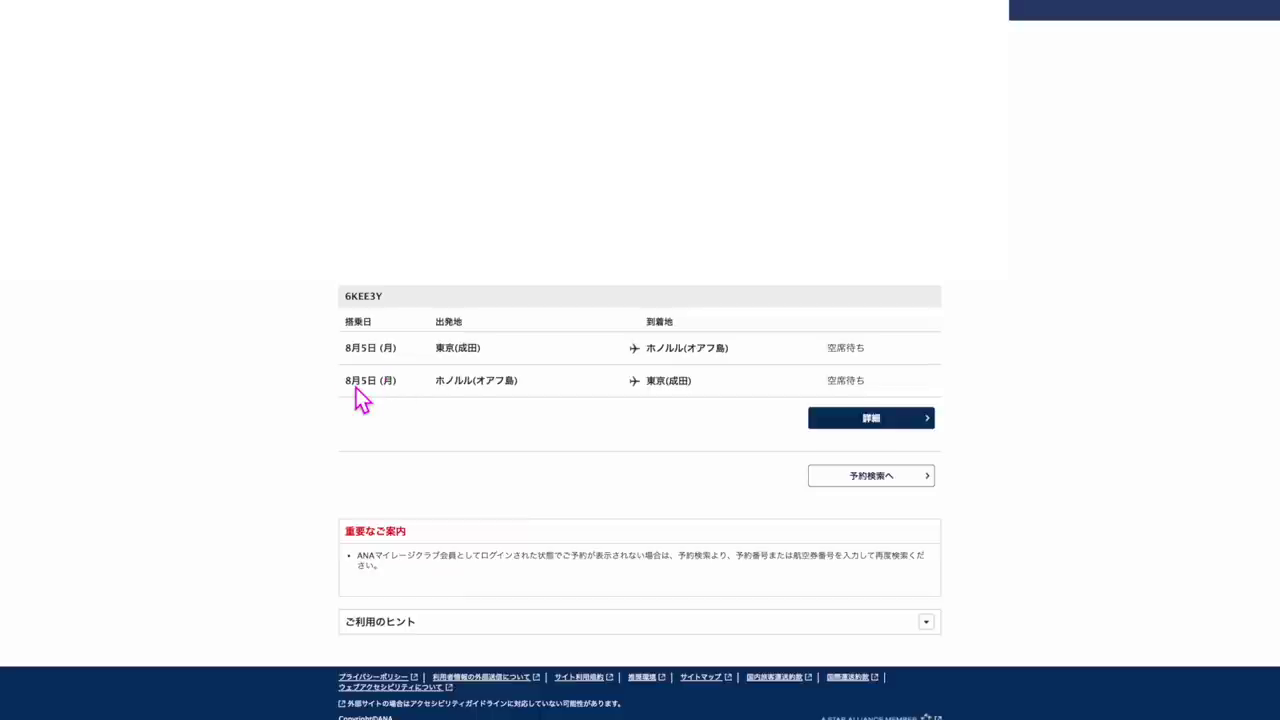
key(ctrl+2)
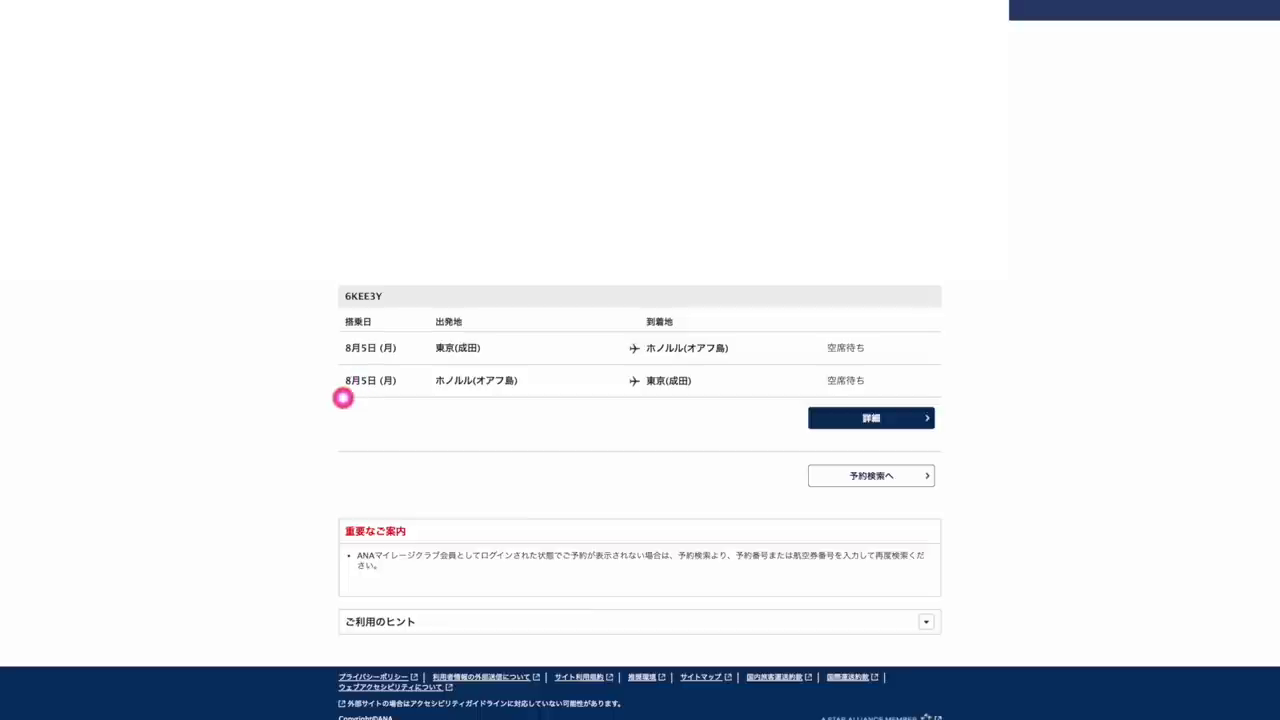
drag(343, 398, 737, 392)
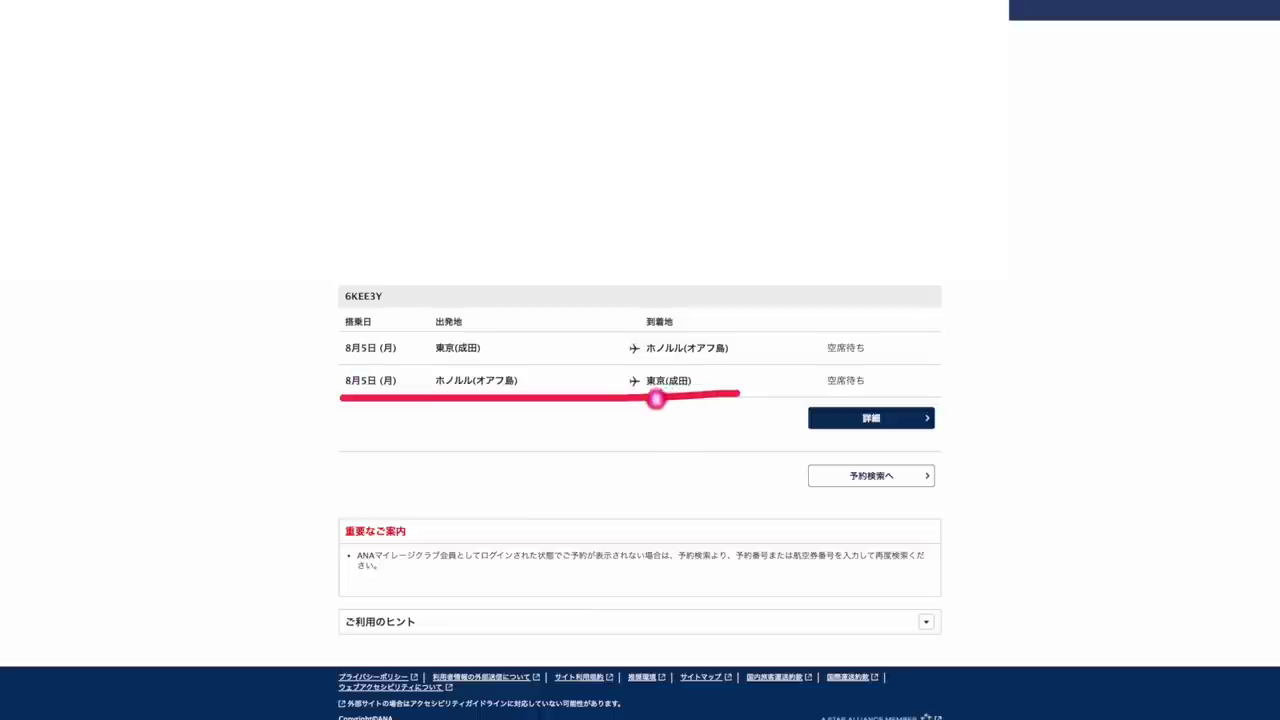
key(Escape)
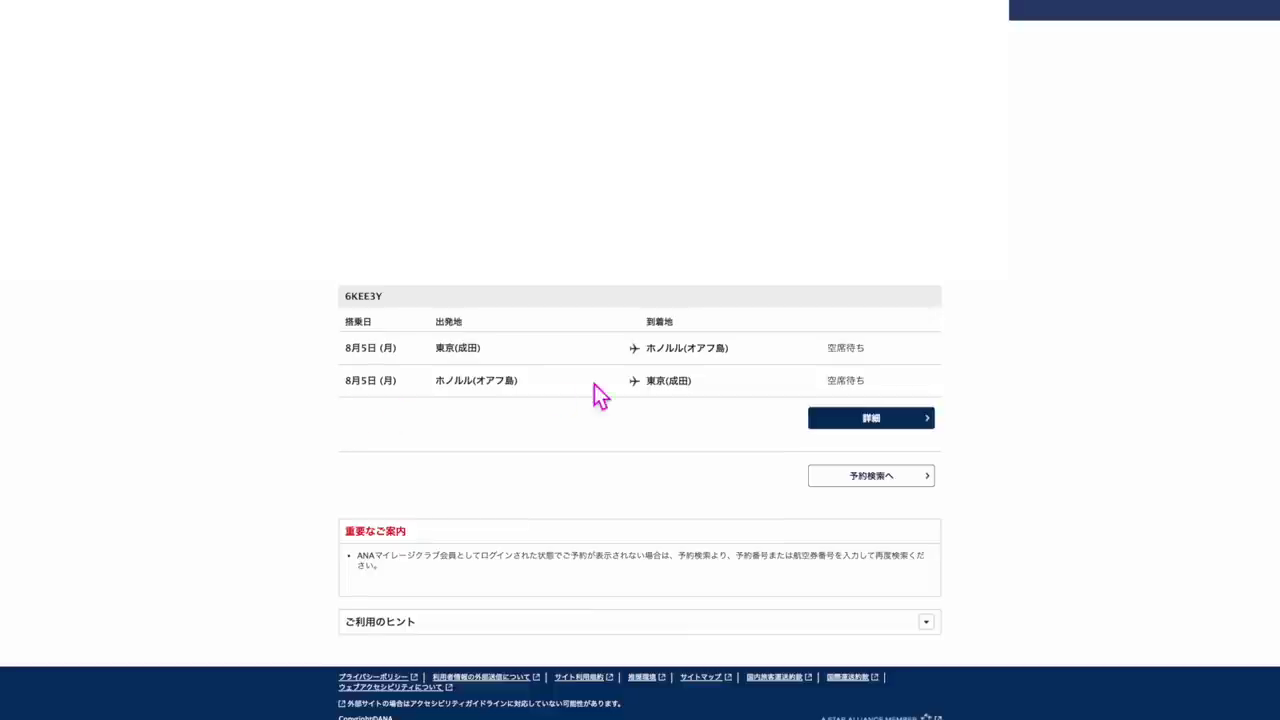
mouse_move(637, 394)
mouse_down()
mouse_move(660, 360)
mouse_move(680, 394)
mouse_move(650, 396)
mouse_up()
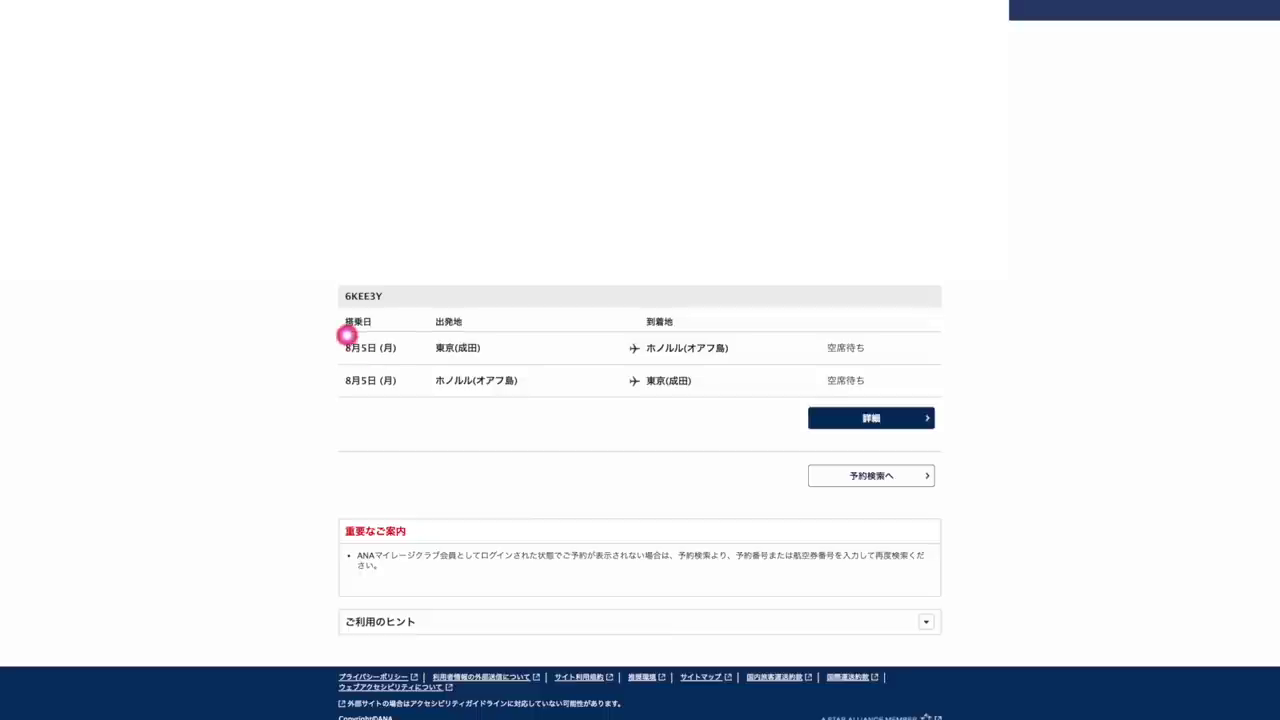
drag(347, 335, 710, 331)
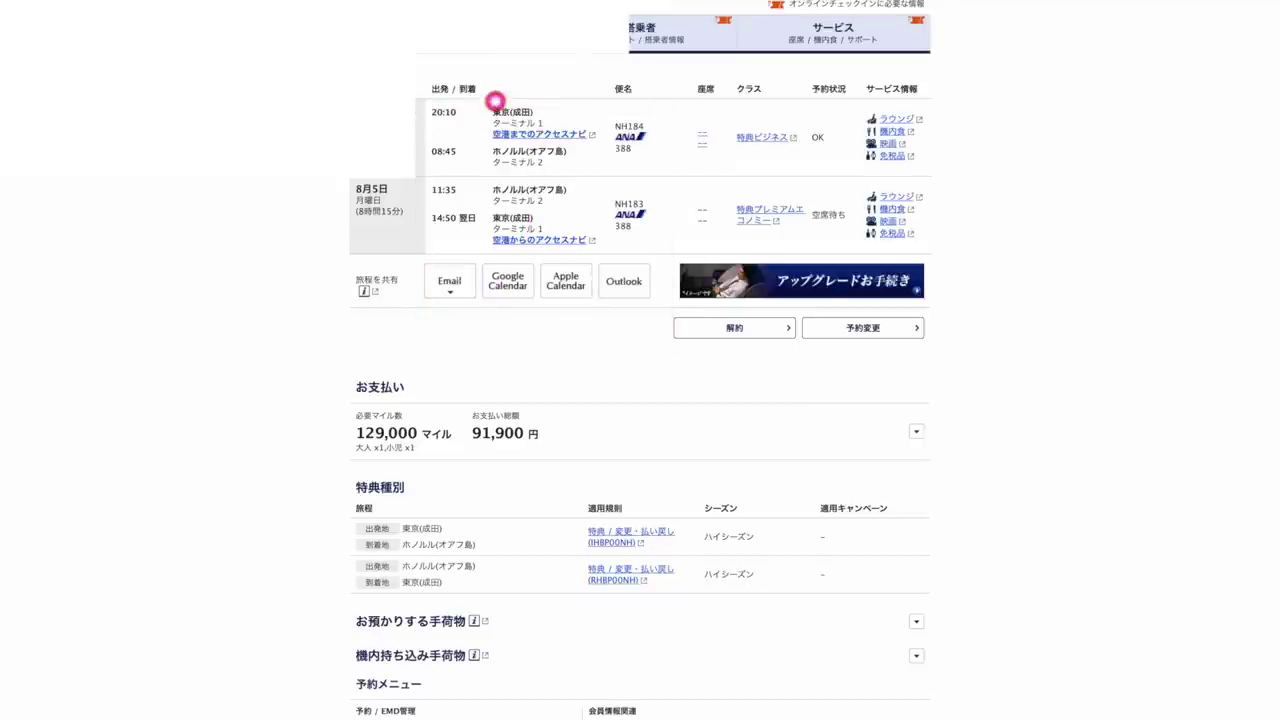
mouse_move(495, 101)
mouse_down()
mouse_move(557, 101)
mouse_move(481, 163)
mouse_move(598, 183)
mouse_move(604, 82)
mouse_move(538, 78)
mouse_up()
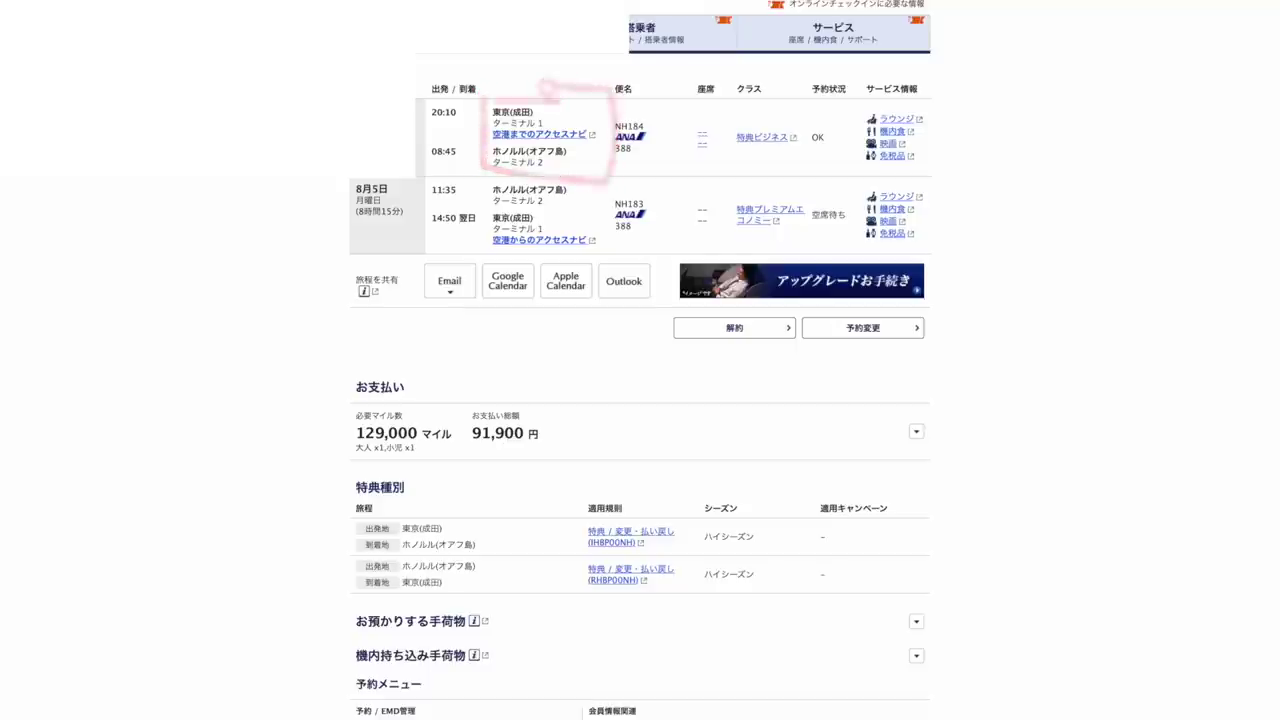
Step: Start changing the reservation, set the first segment's departure to Sapporo (New Chitose) using the code CTS, and search for flights
click(864, 330)
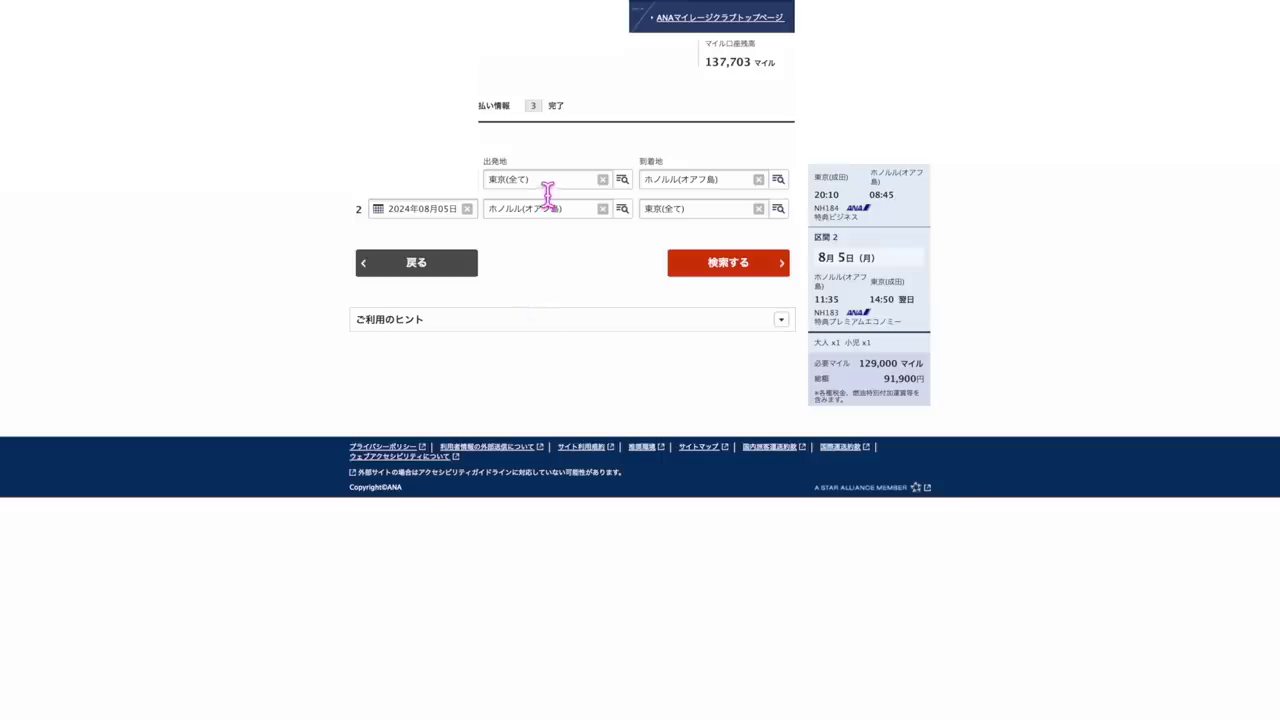
drag(532, 180, 491, 189)
key(BackSpace)
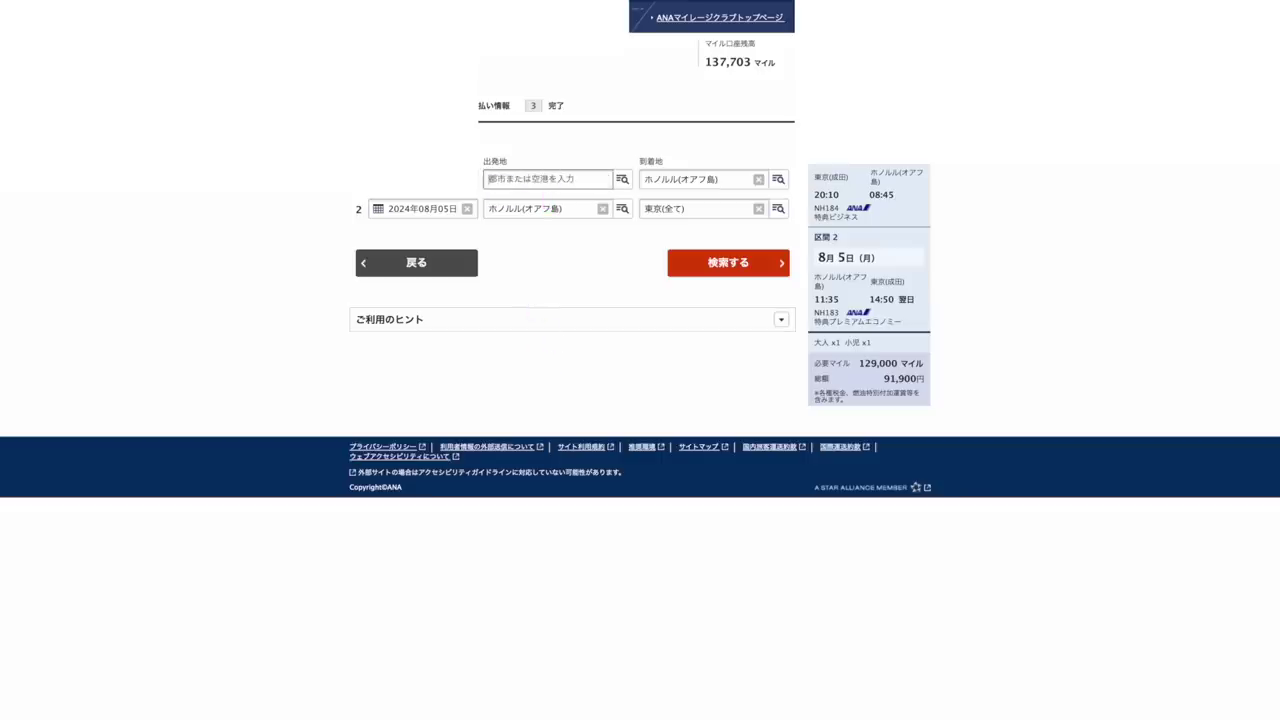
text(CTS)
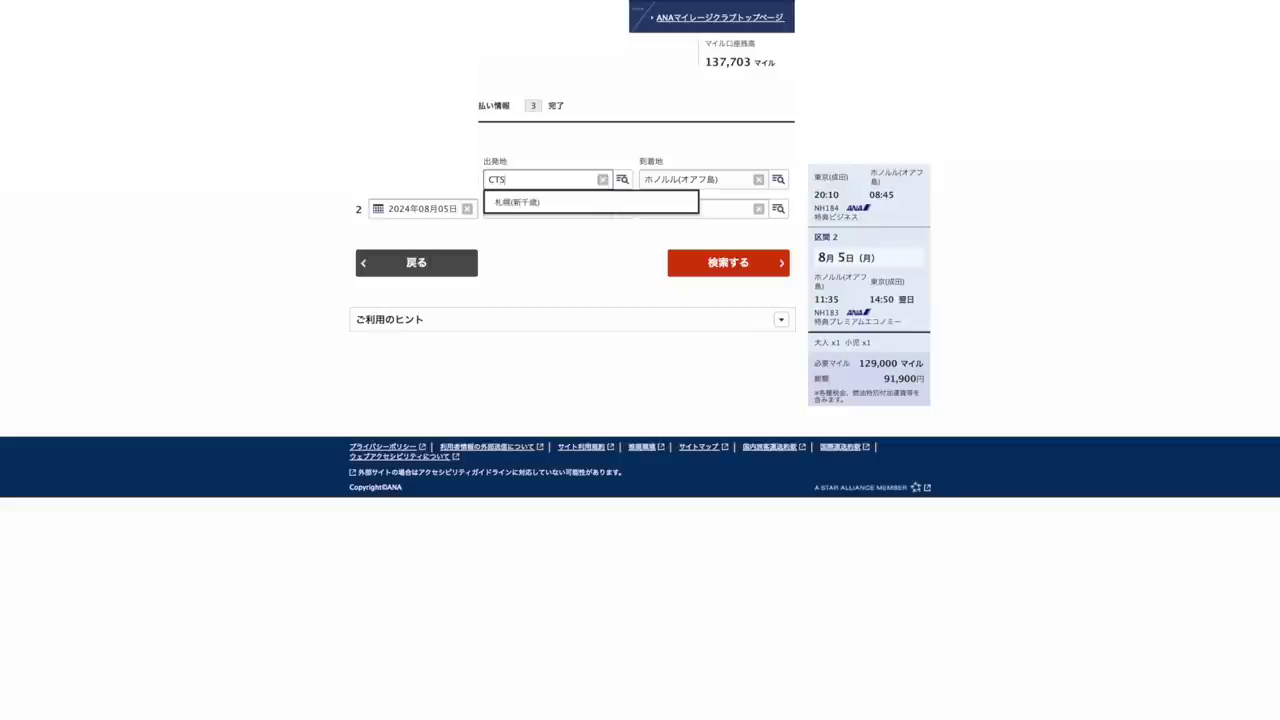
click(525, 204)
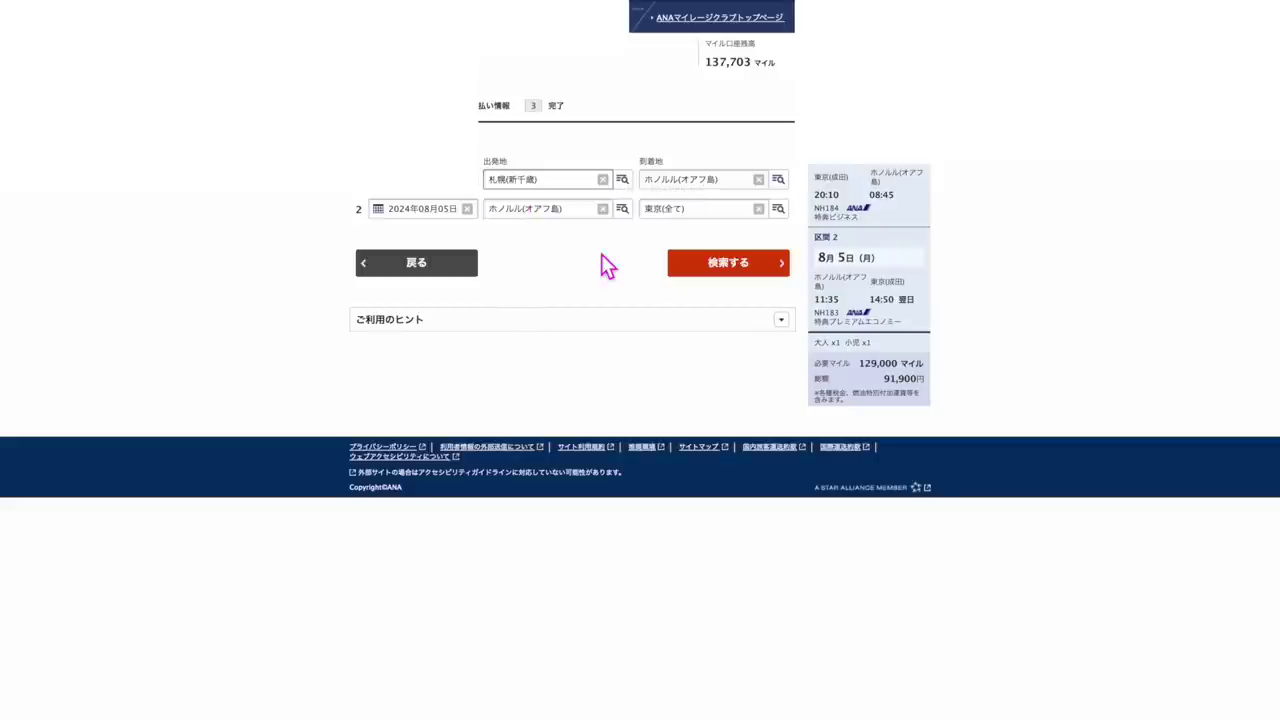
click(751, 274)
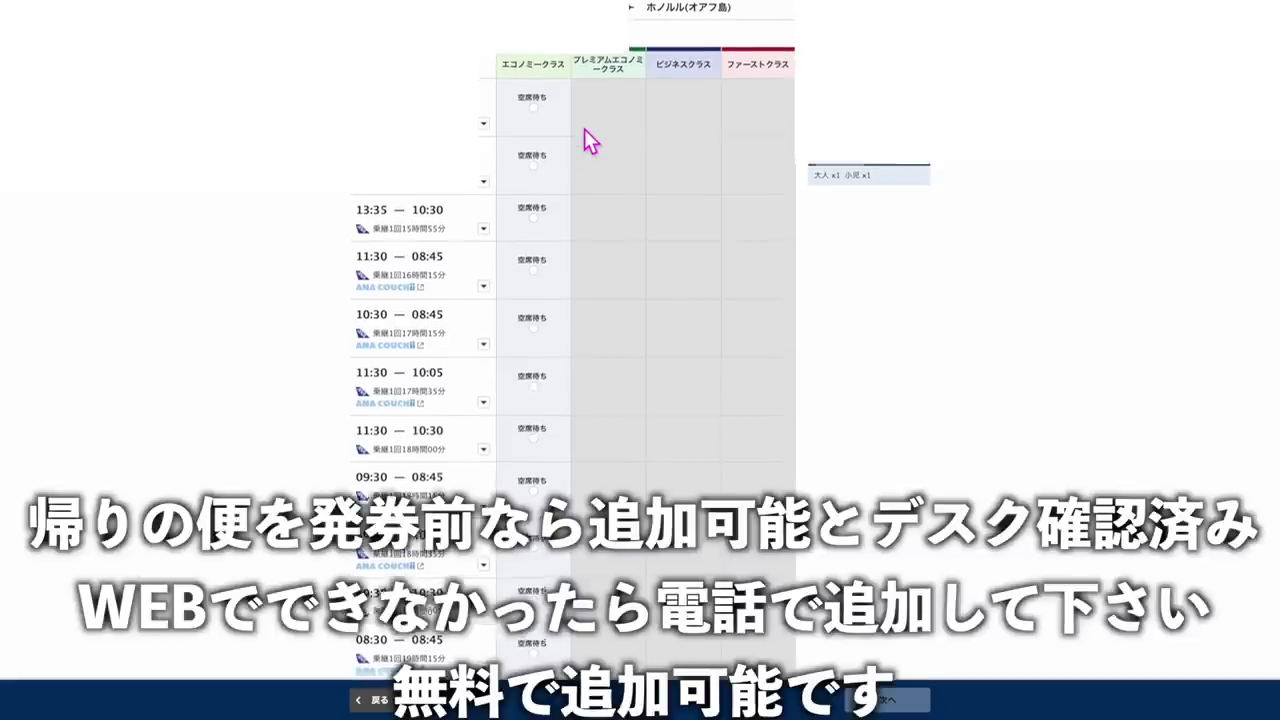
Step: Examine the connecting flight details and class availability of the 13:35 departures from Sapporo to Honolulu
scroll(584, 135, down, 2)
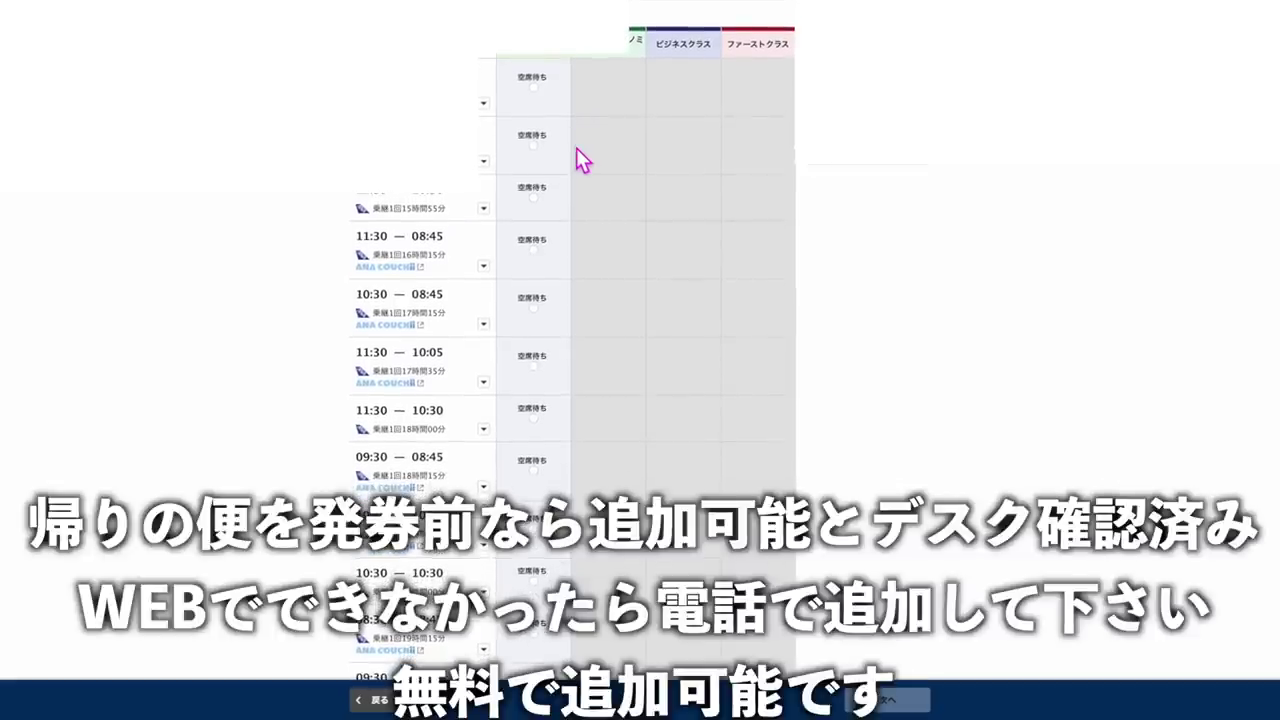
click(483, 103)
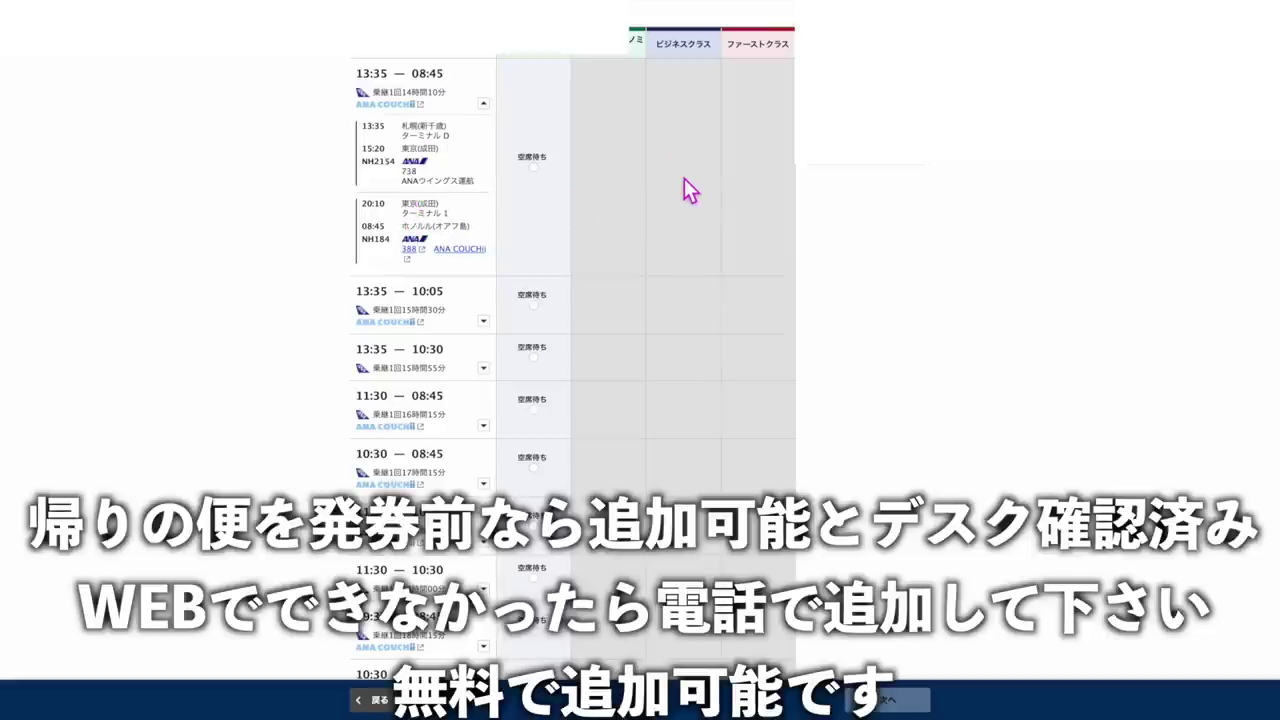
click(484, 322)
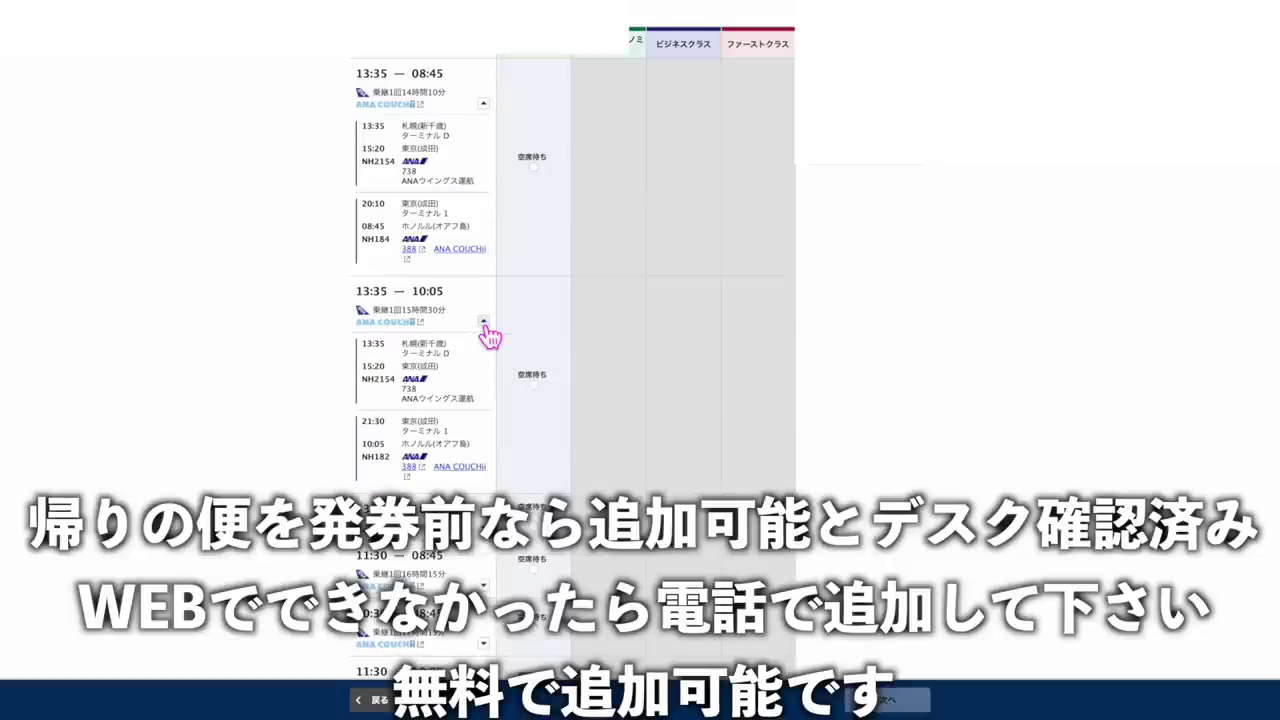
click(484, 323)
click(484, 323)
click(484, 322)
click(484, 104)
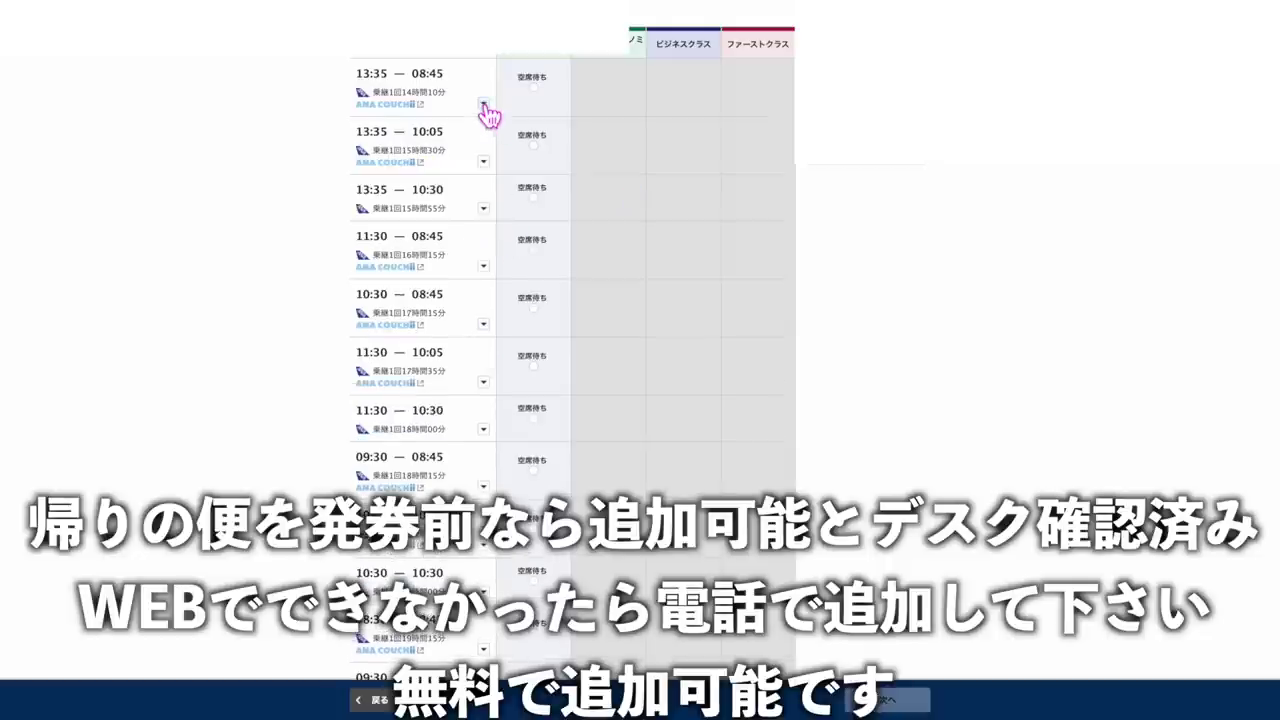
click(484, 161)
click(482, 162)
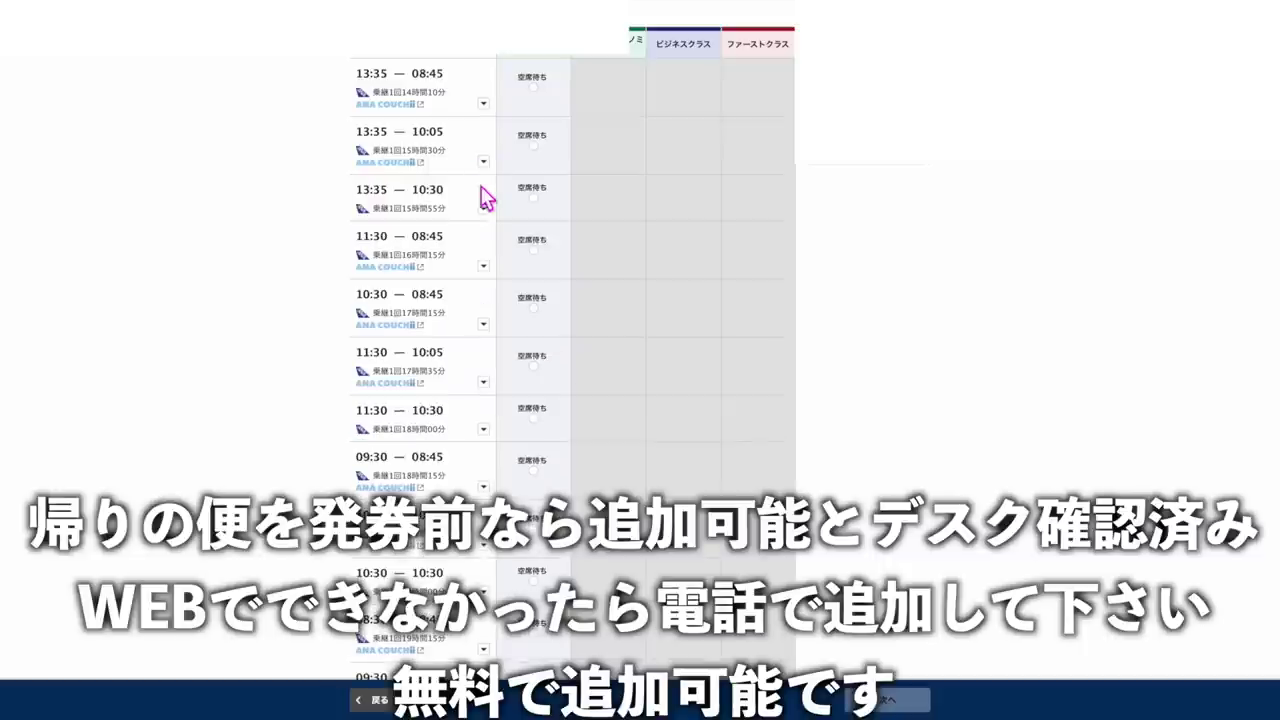
click(482, 214)
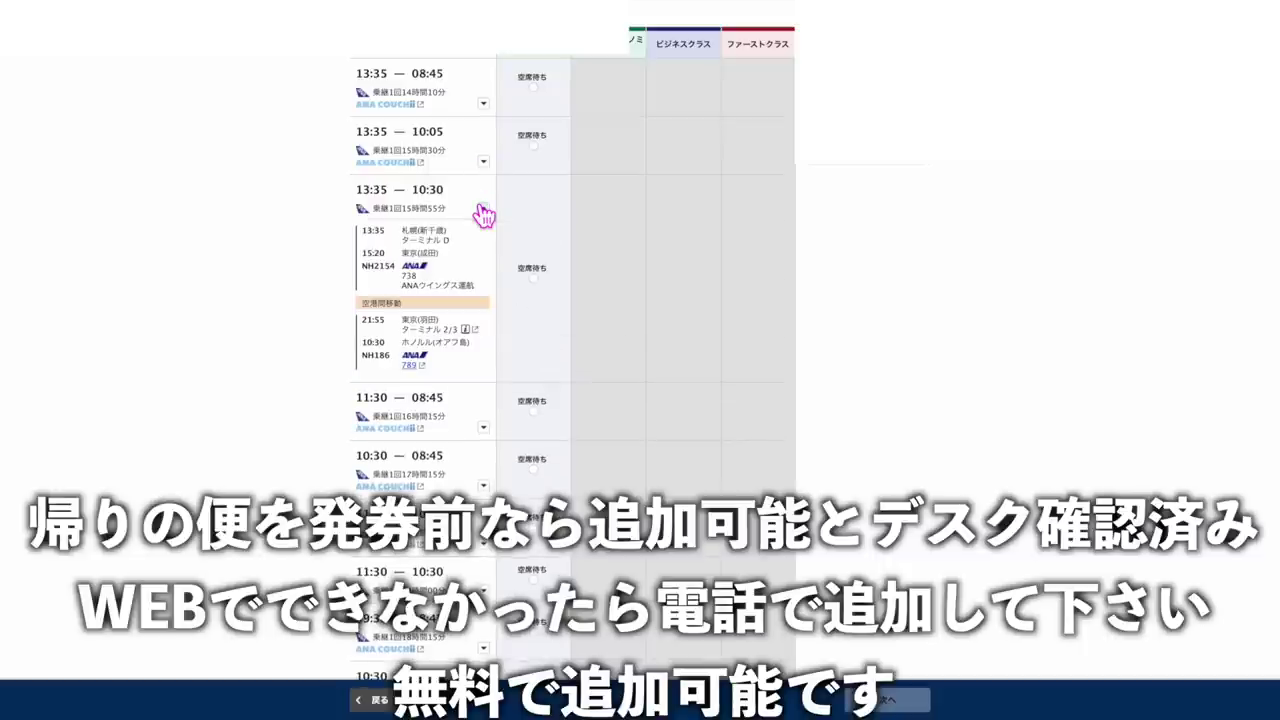
click(484, 214)
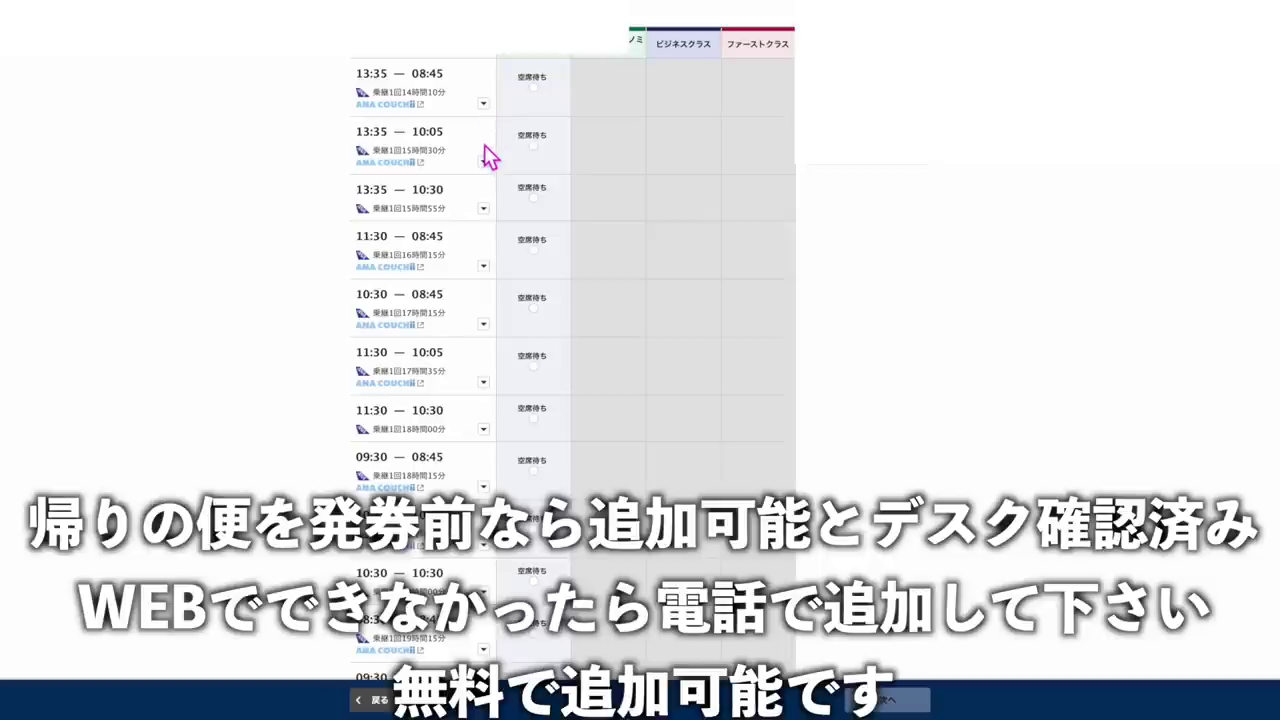
scroll(484, 146, down, 1)
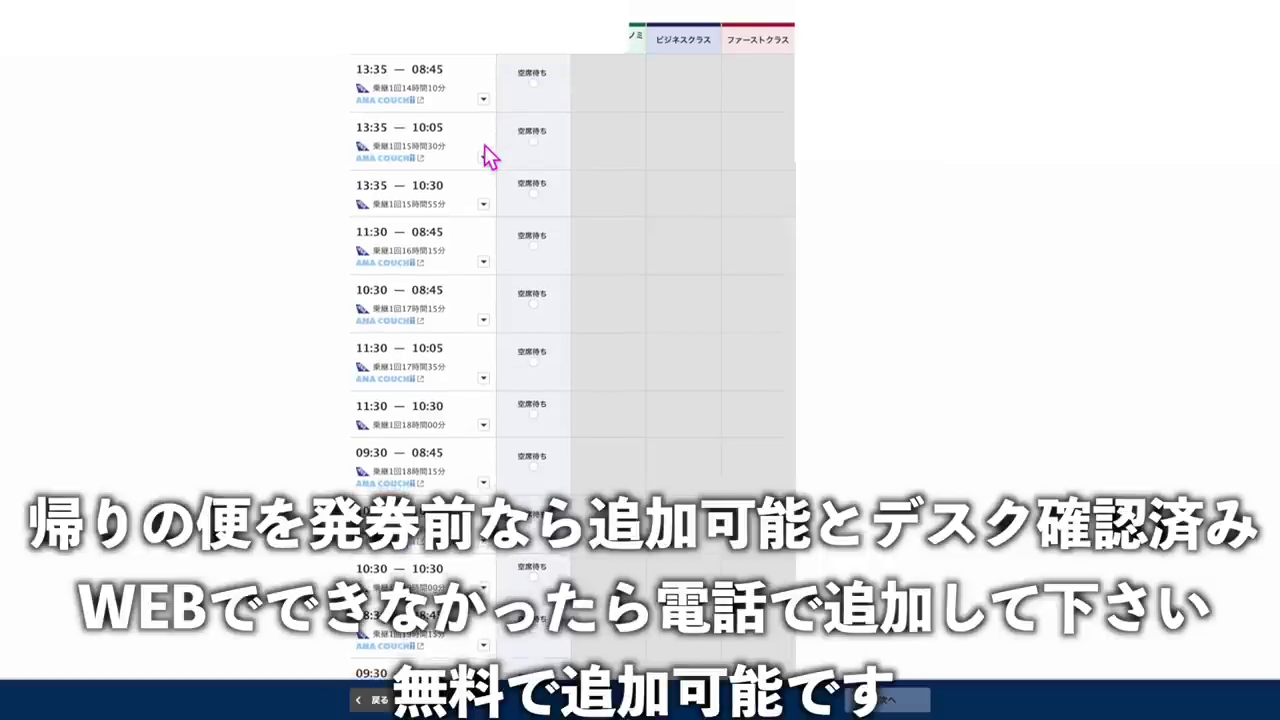